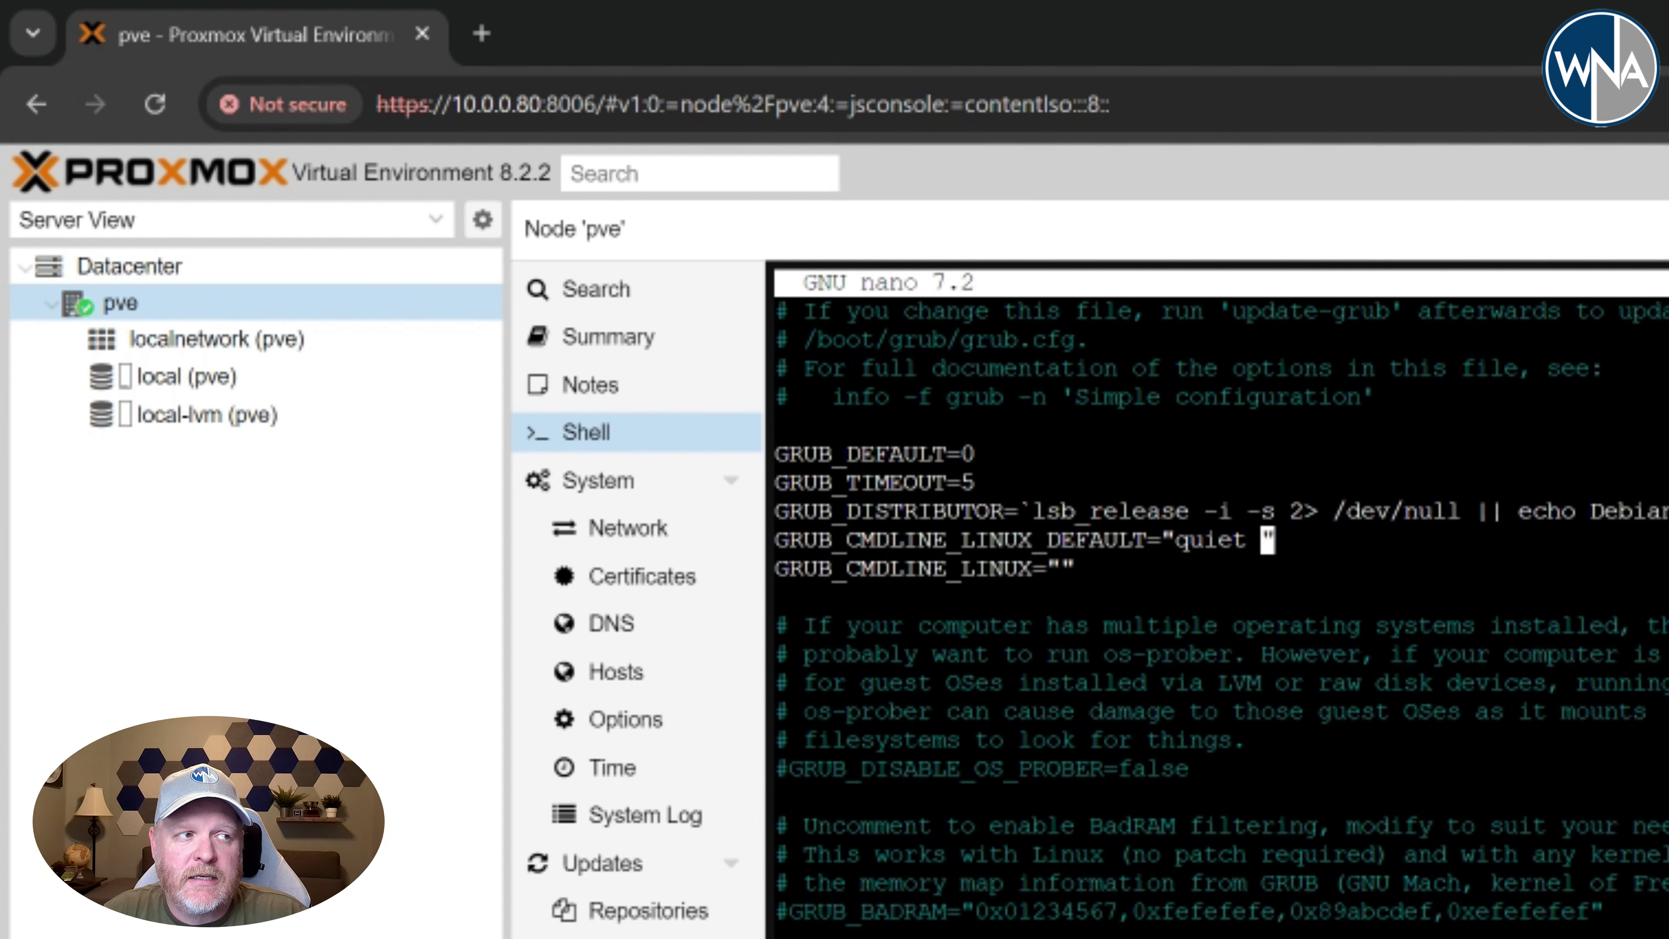
Append intel_iommu=on after quiet in GRUB_CMDLINE_LINUX_DEFAULT of /etc/default/grub, then save and close the file
{"action": "type", "text": "intel_"}
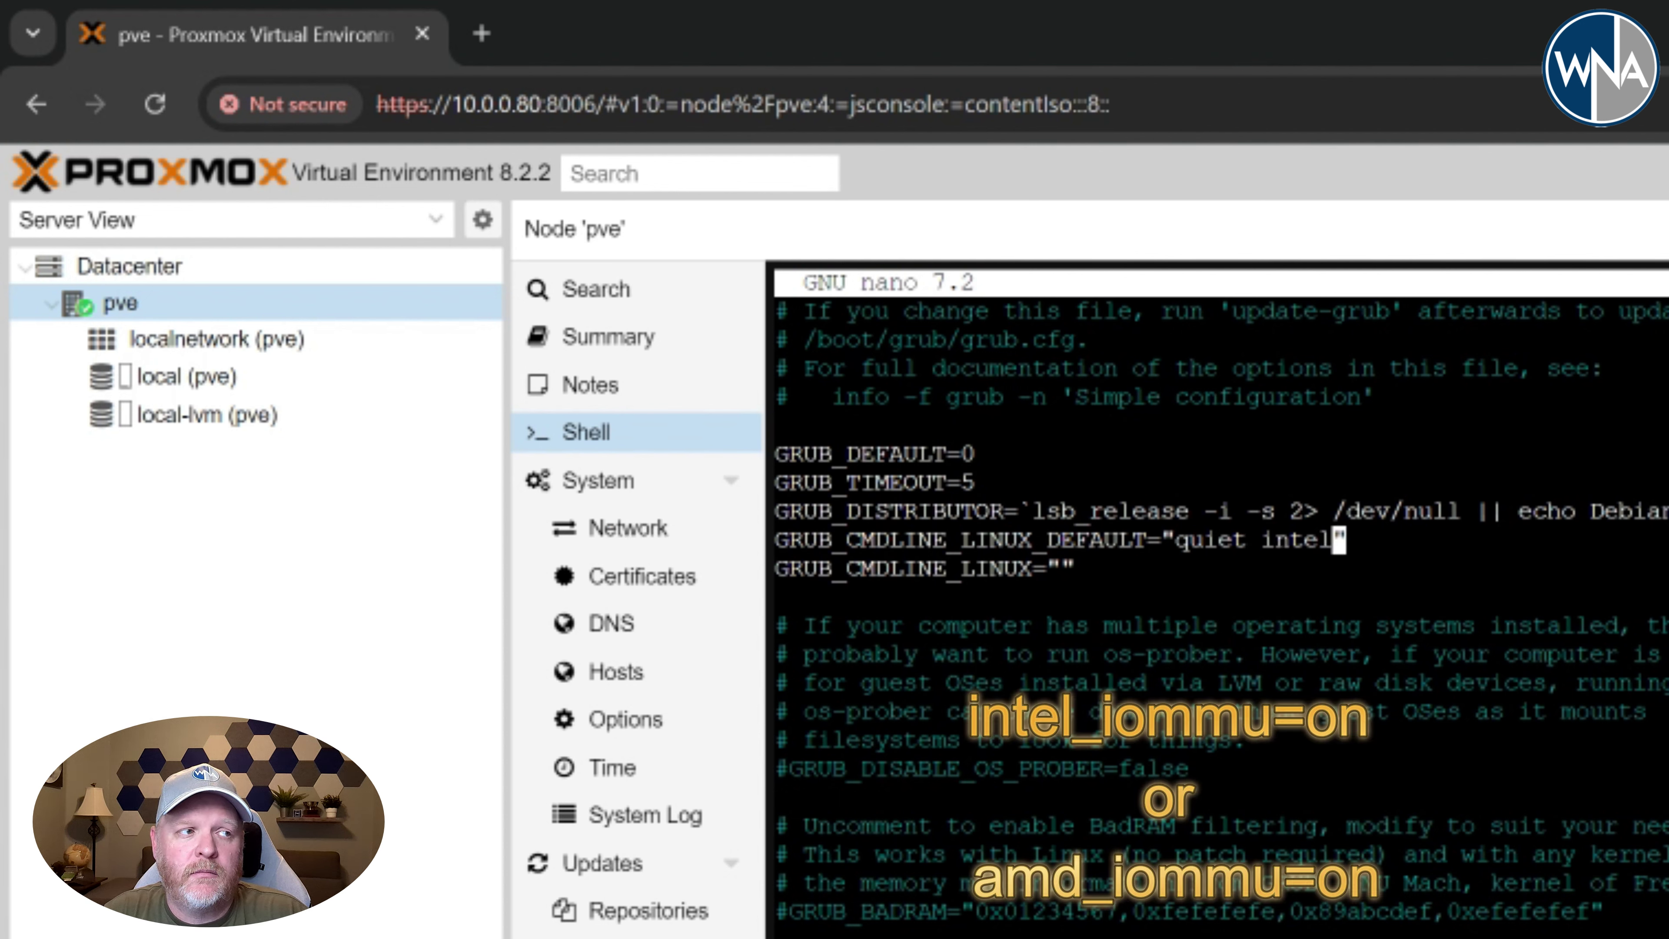
{"action": "type", "text": "iommu"}
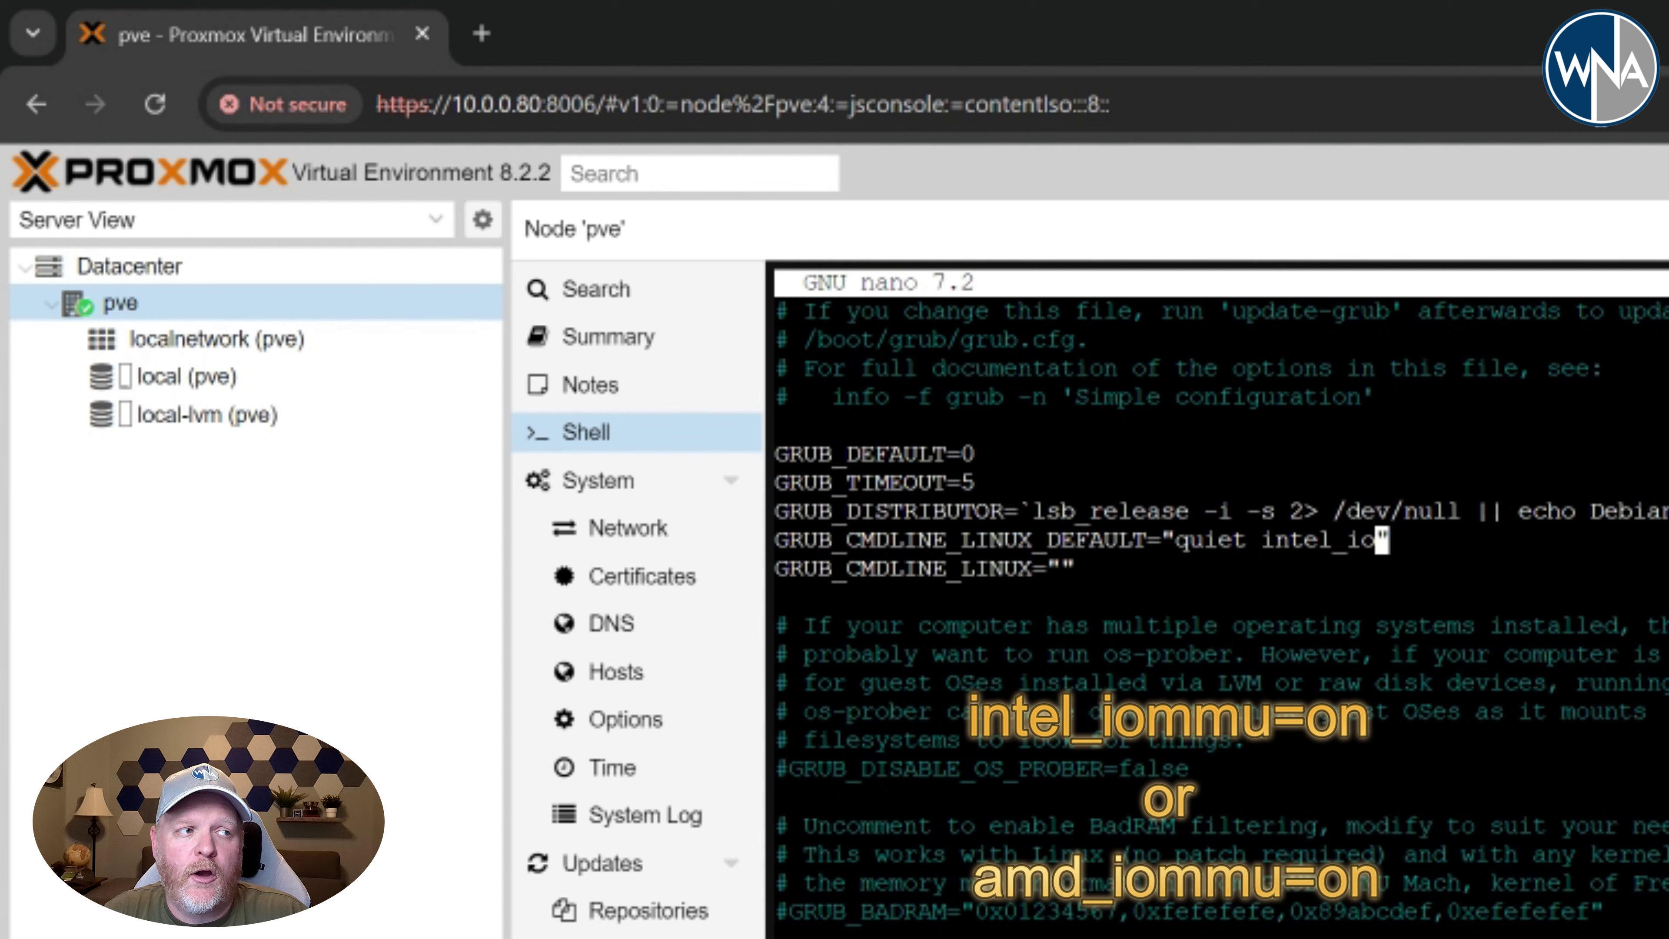
{"action": "type", "text": "=on"}
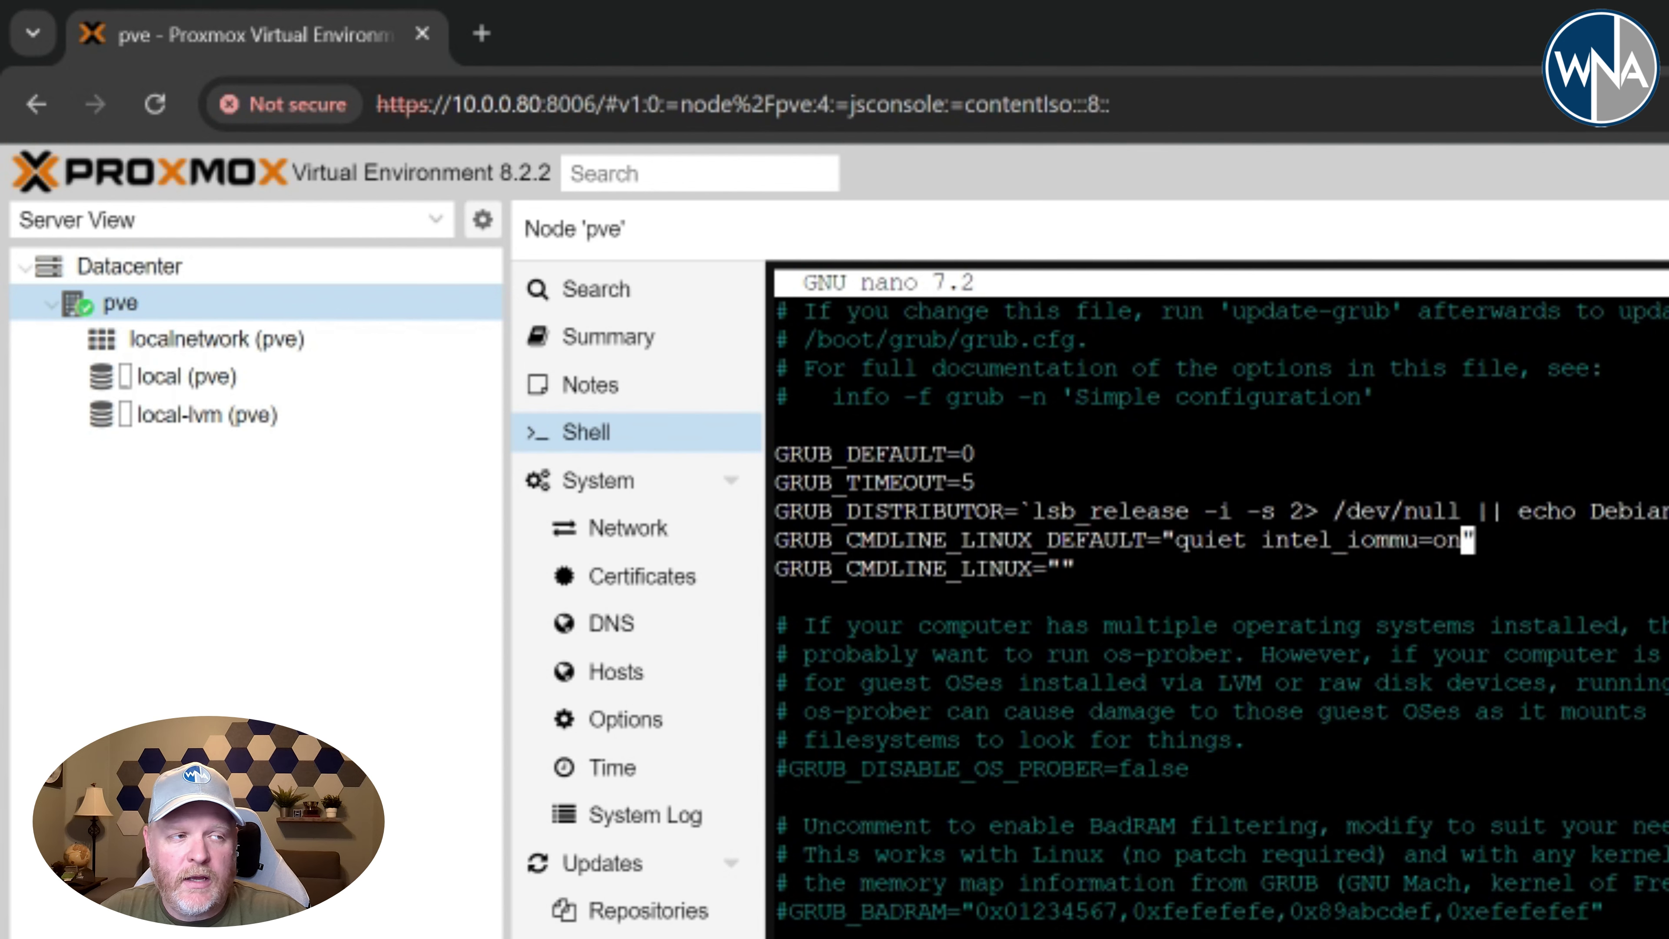
{"action": "key", "text": "ctrl+x"}
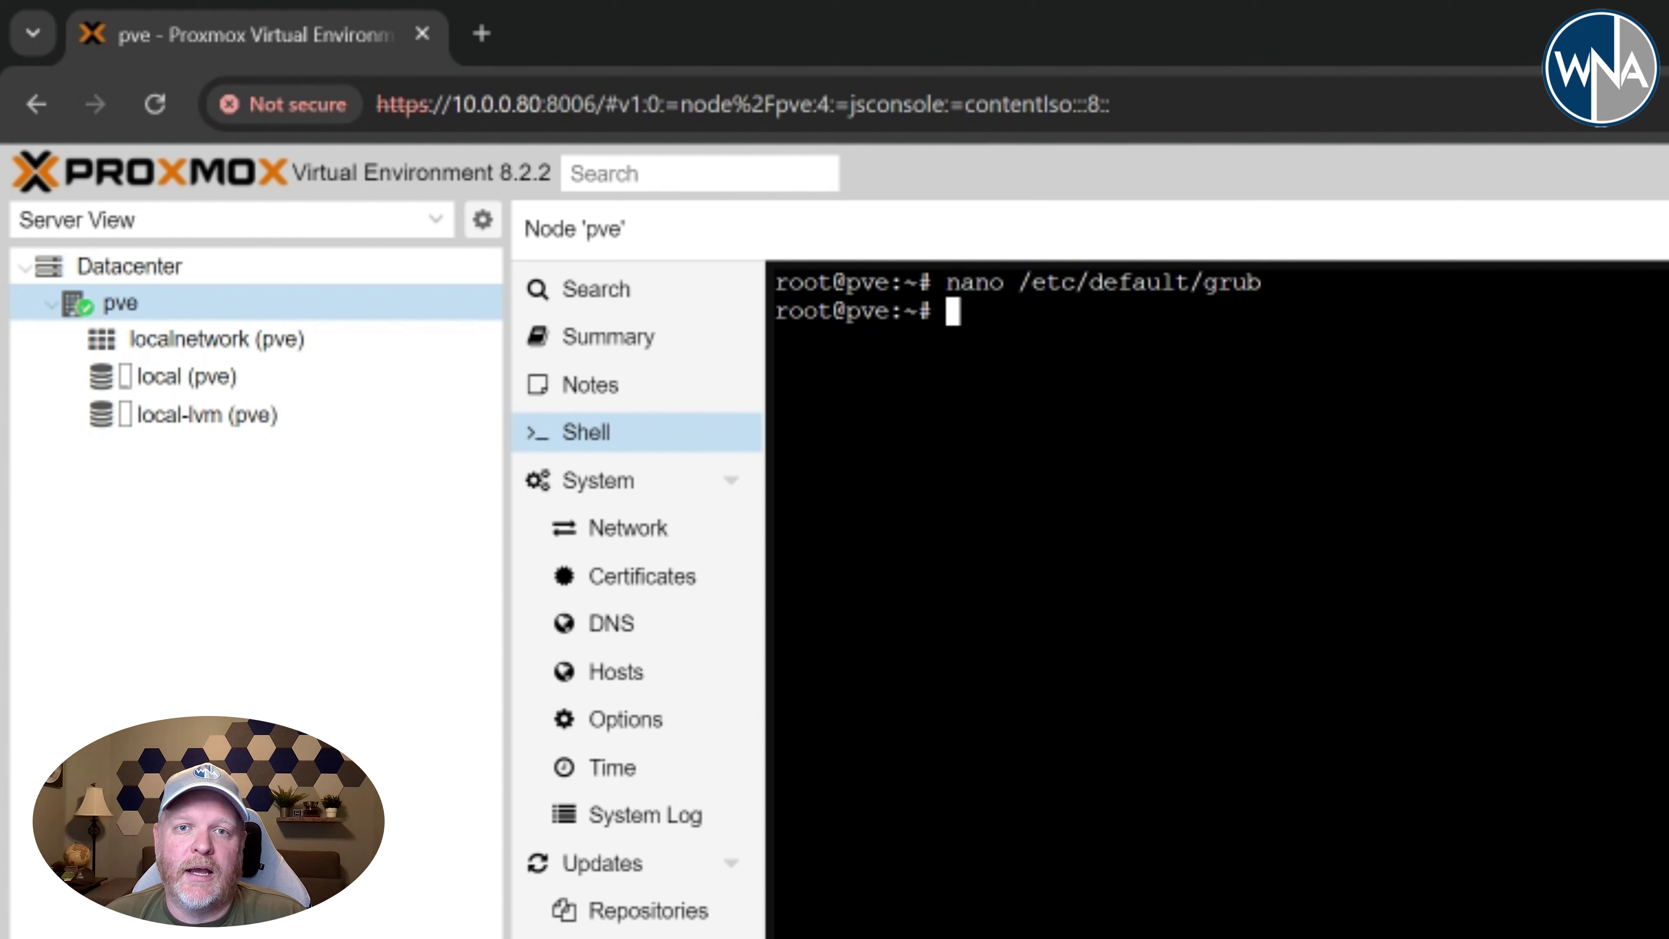
Add the modules vfio, vfio_iommu_type1, vfio_pci and vfio_virqfd below the comments in /etc/modules using nano, and save the file
{"action": "type", "text": "nano /etc/modules"}
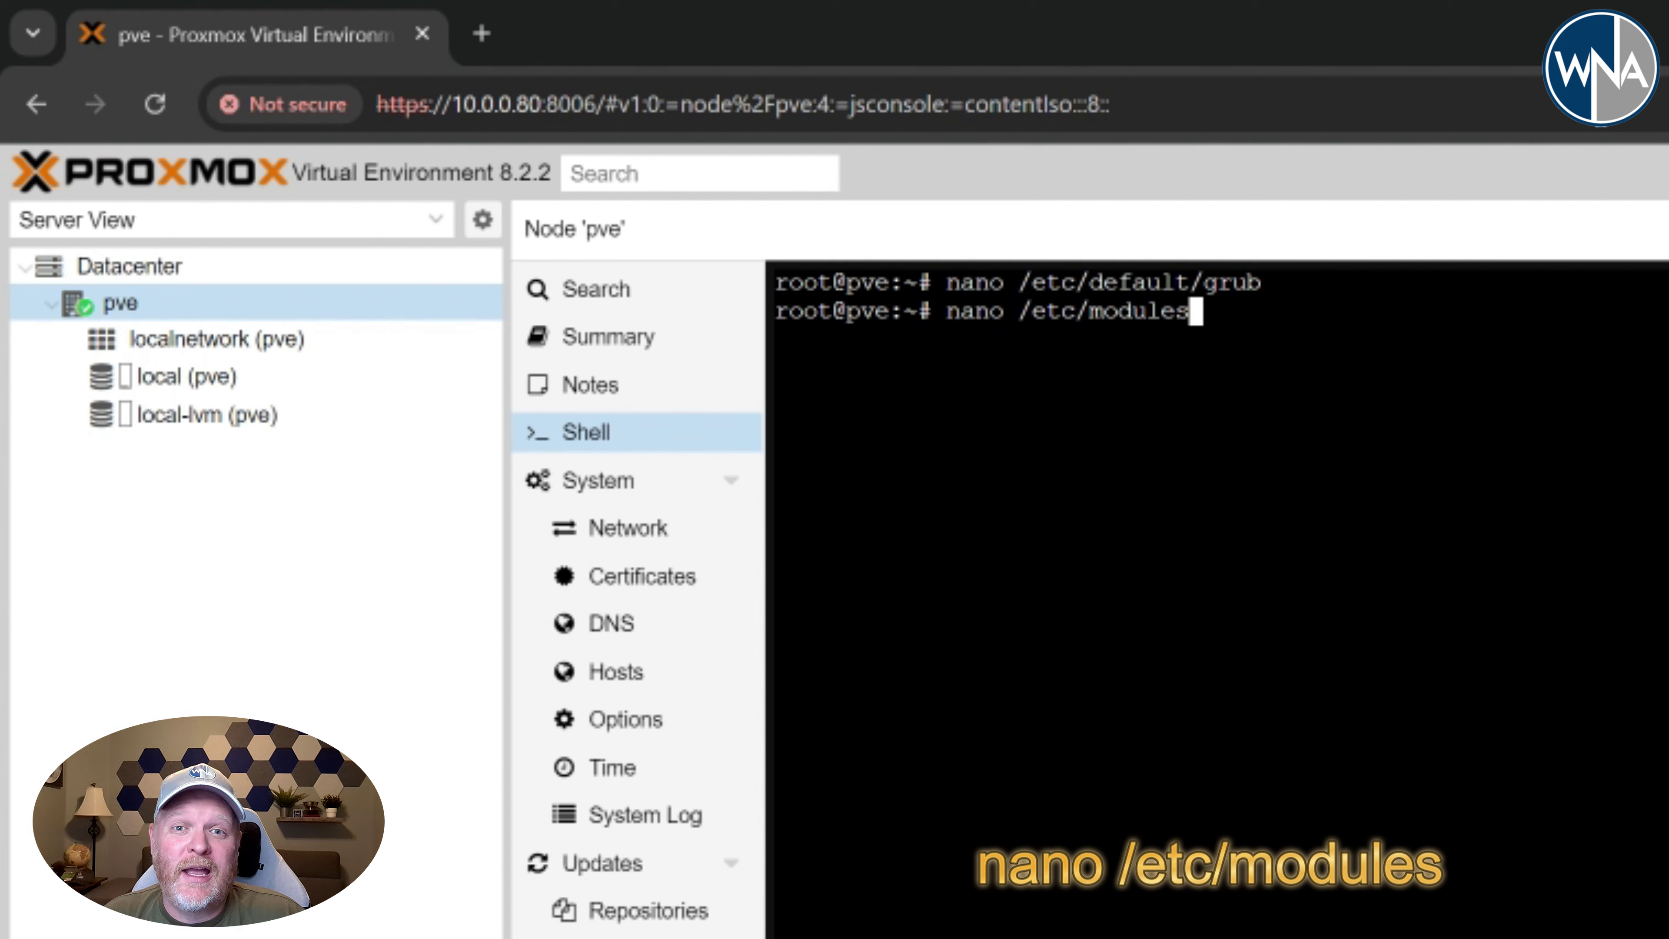
{"action": "key", "text": "Return"}
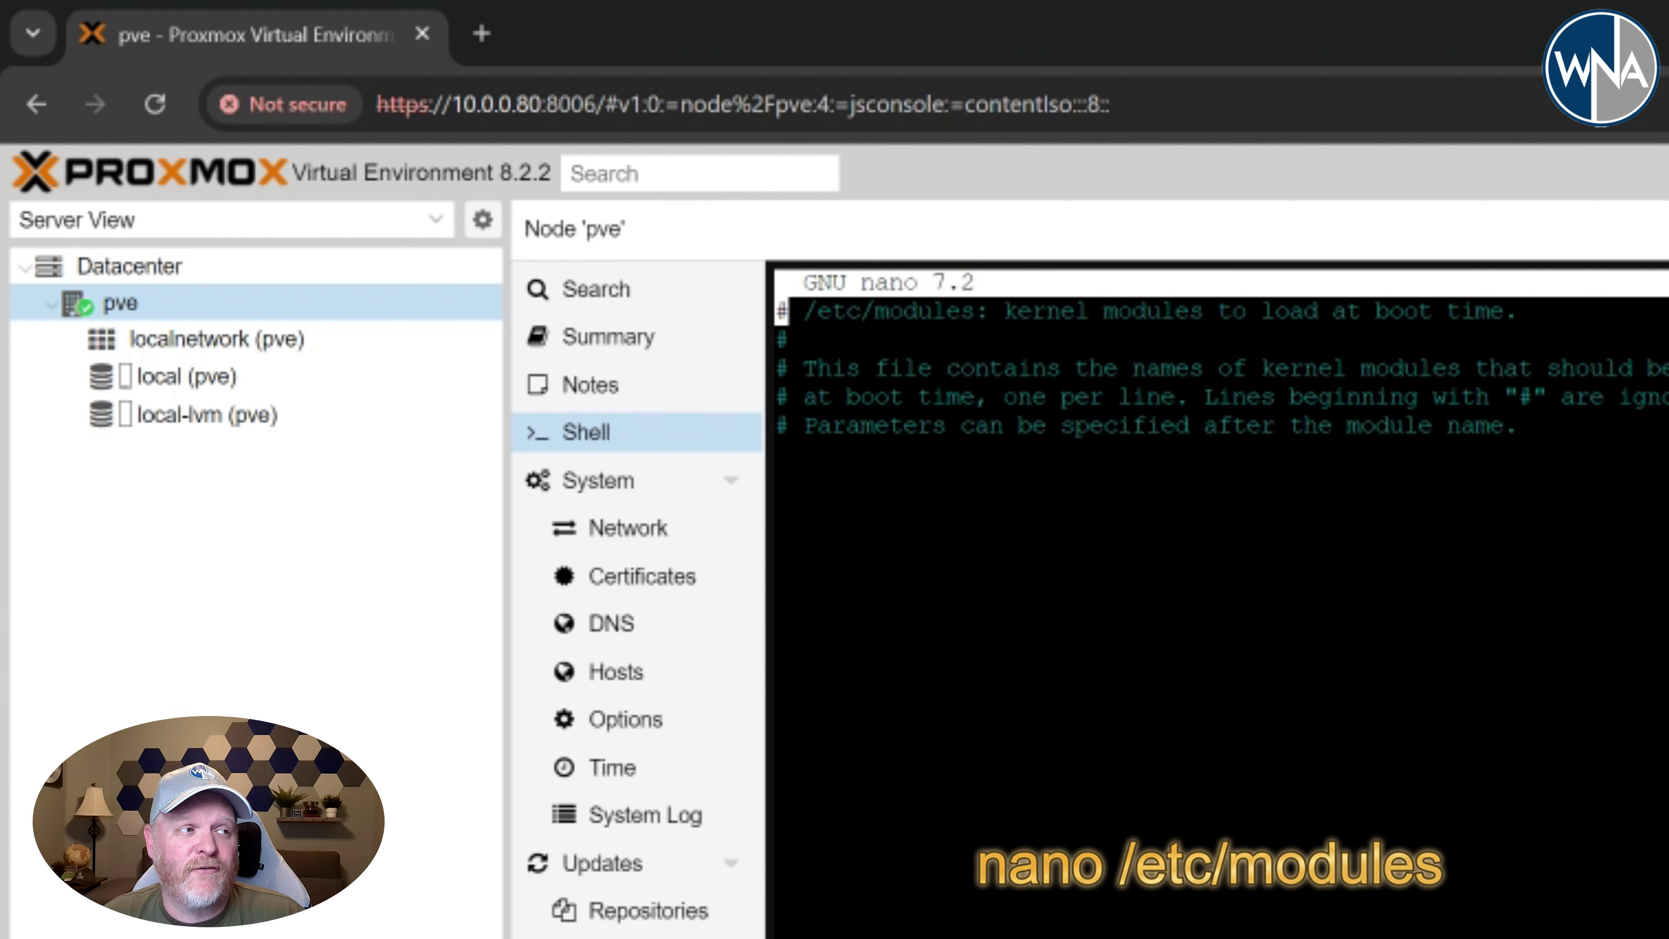
{"action": "key", "text": "Down"}
{"action": "key", "text": "Down"}
{"action": "key", "text": "Down"}
{"action": "key", "text": "Down"}
{"action": "key", "text": "Down"}
{"action": "key", "text": "Down"}
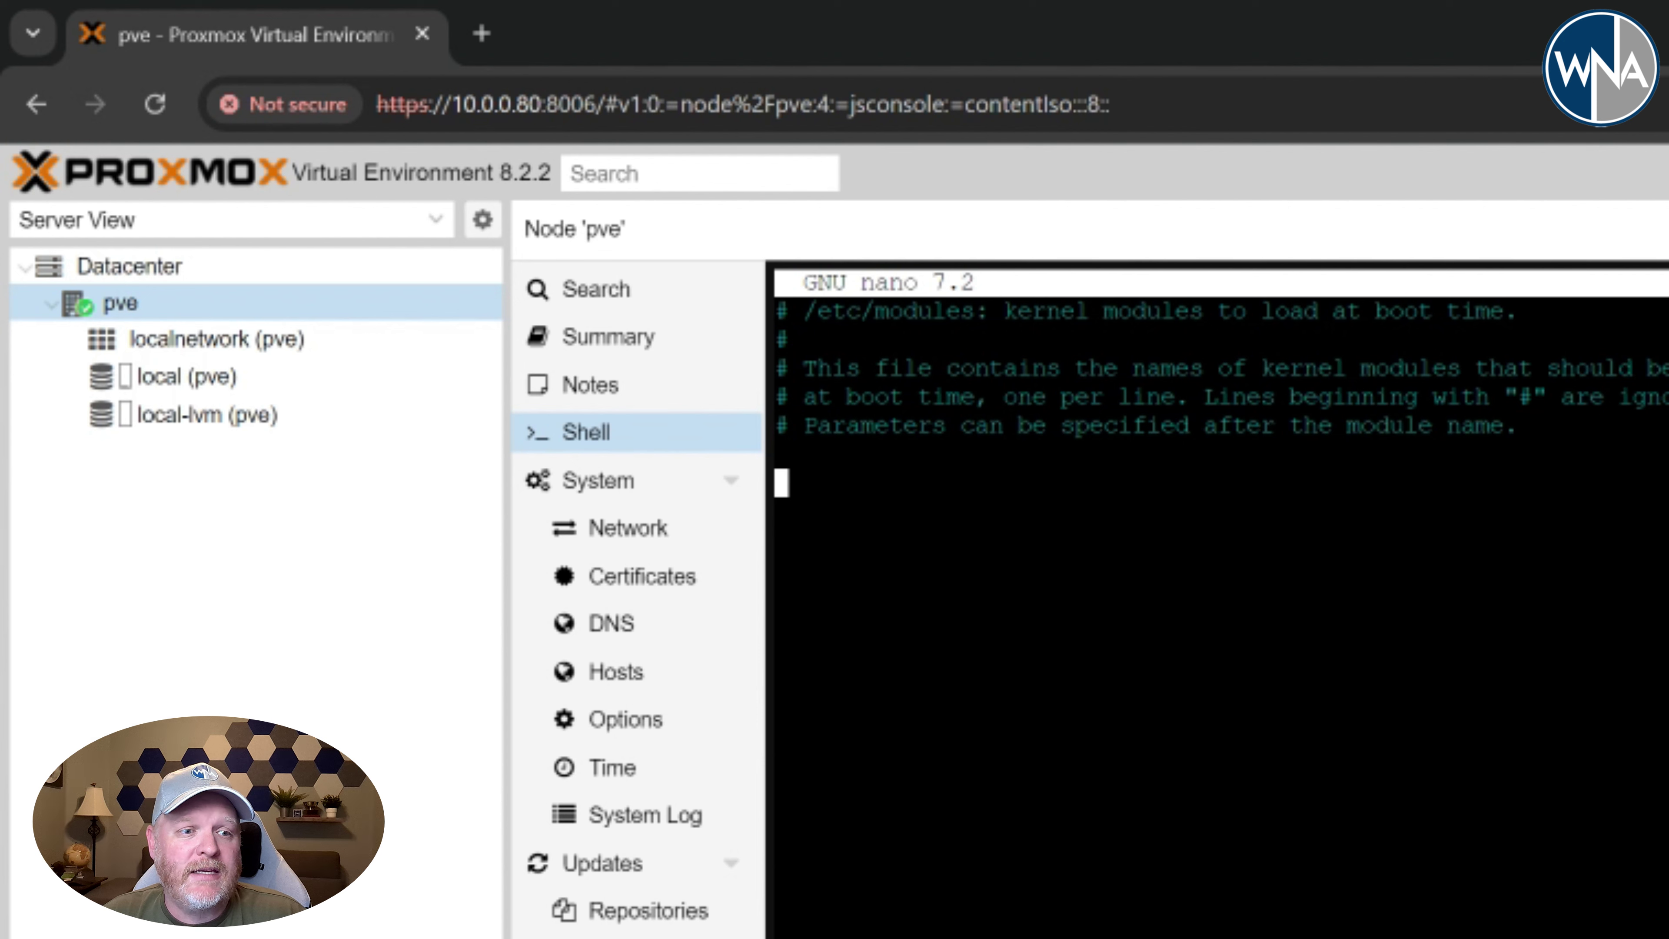
{"action": "key", "text": "ctrl+v"}
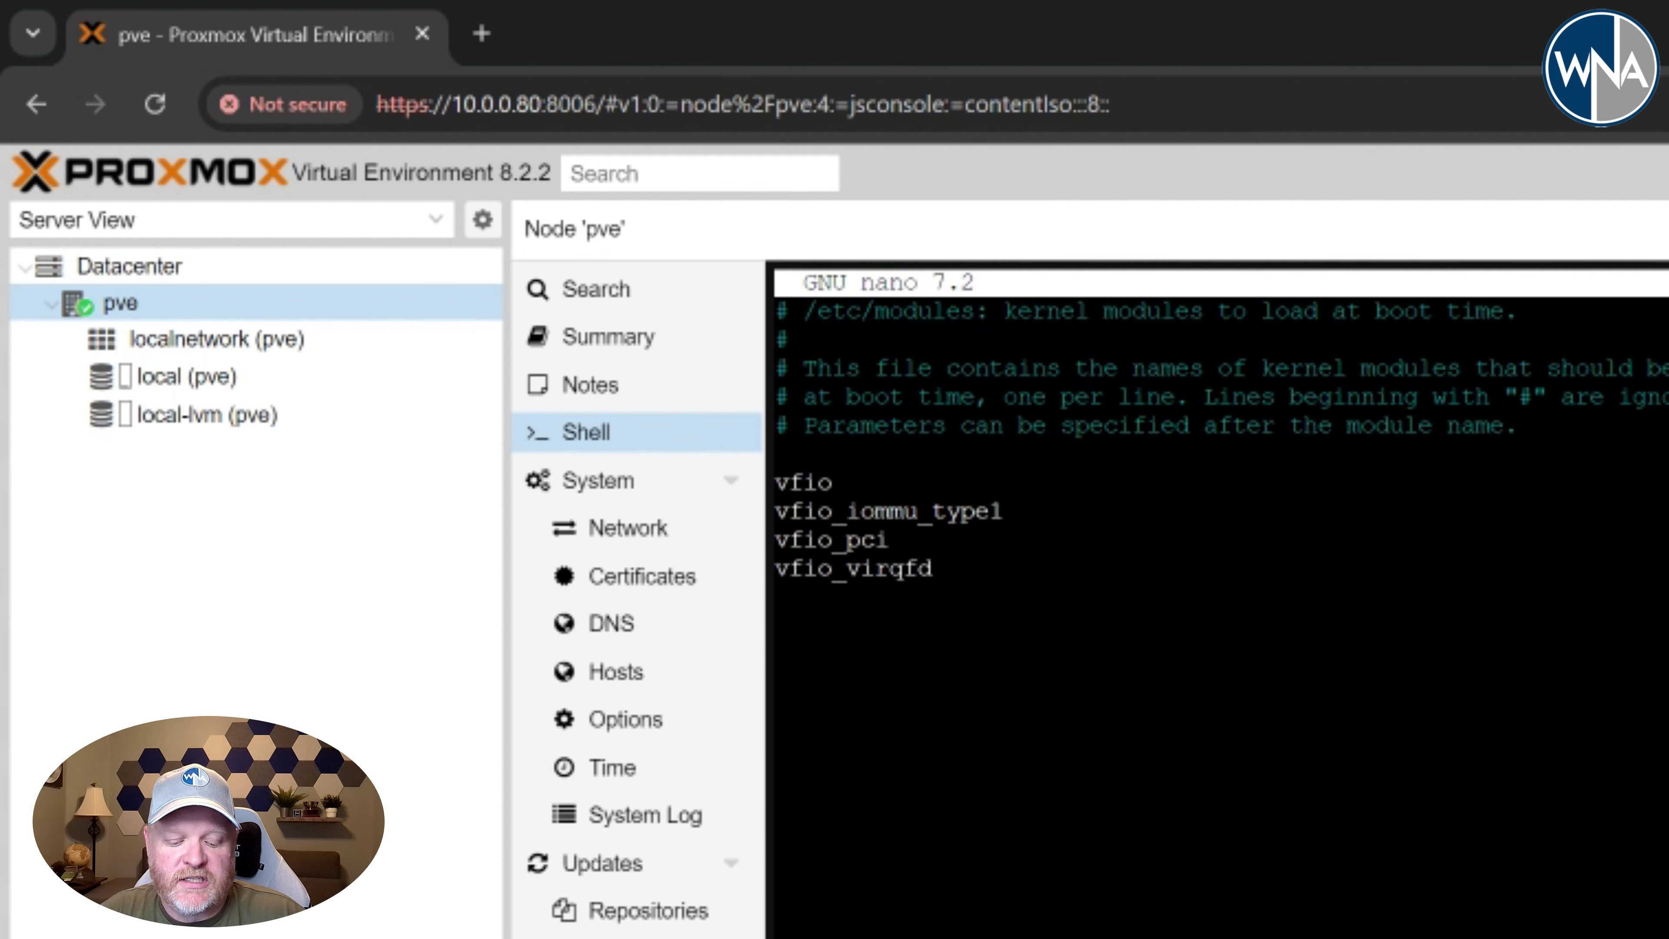
{"action": "key", "text": "ctrl+x"}
{"action": "key", "text": "y"}
{"action": "key", "text": "Return"}
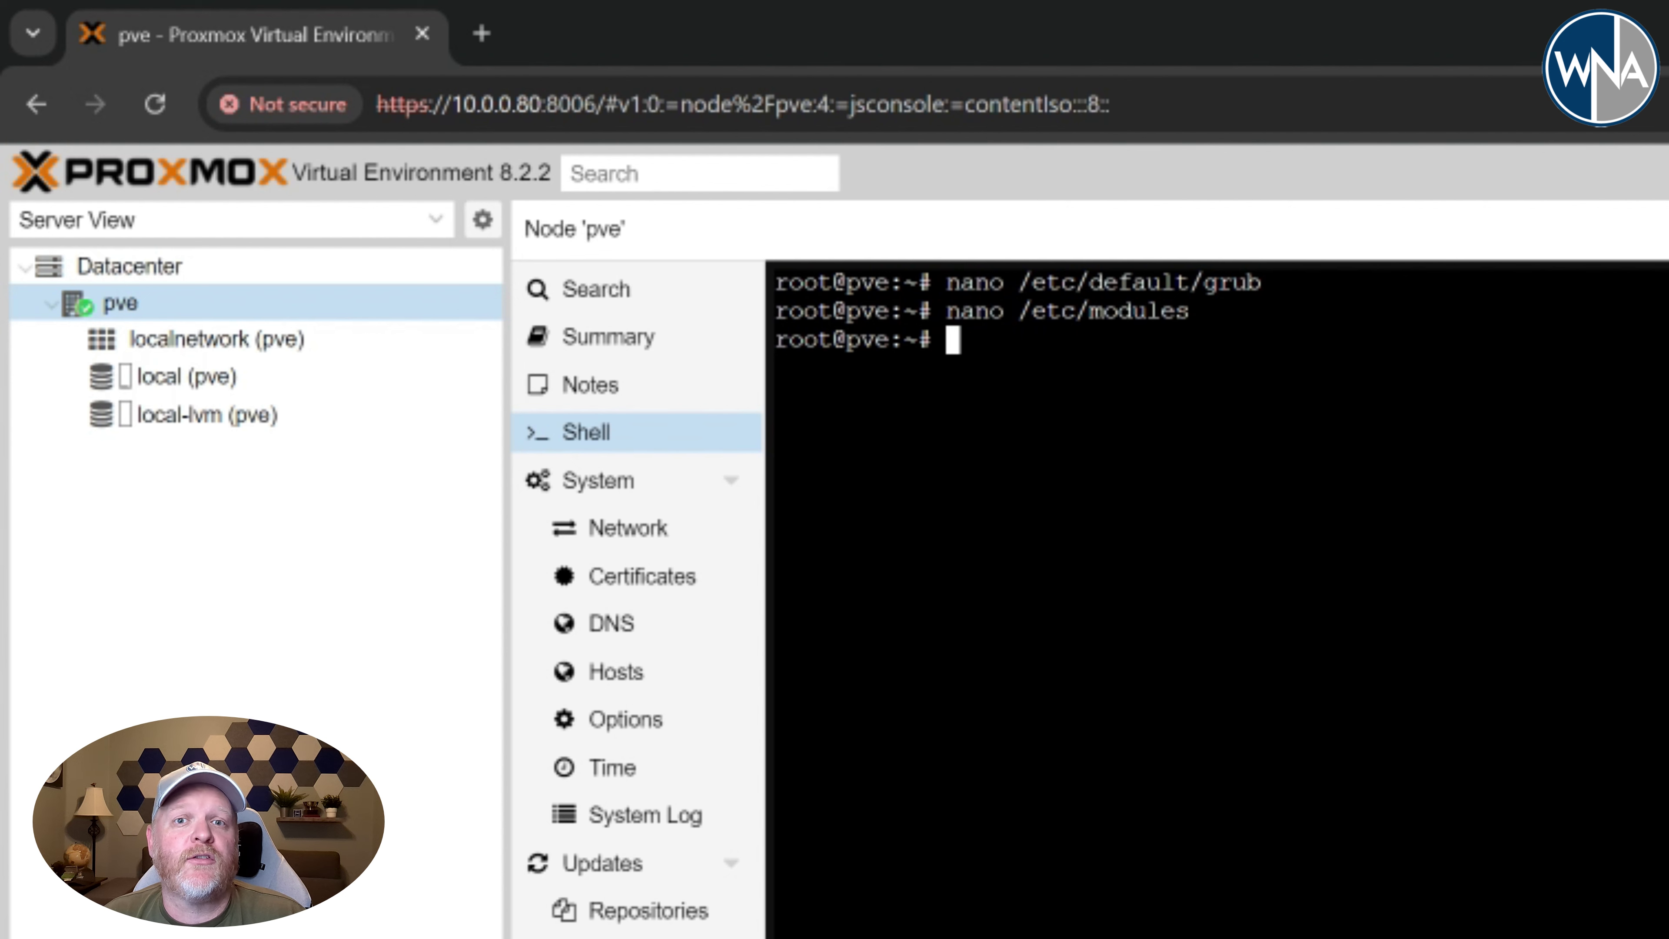
Create /etc/modprobe.d/blacklist.conf in nano with blacklist lines for radeon, nvidia, nouveau, nvidiafb and snd_hda_intel, and save it
{"action": "type", "text": "nano /etc/modprobe.d/blacklist.conf"}
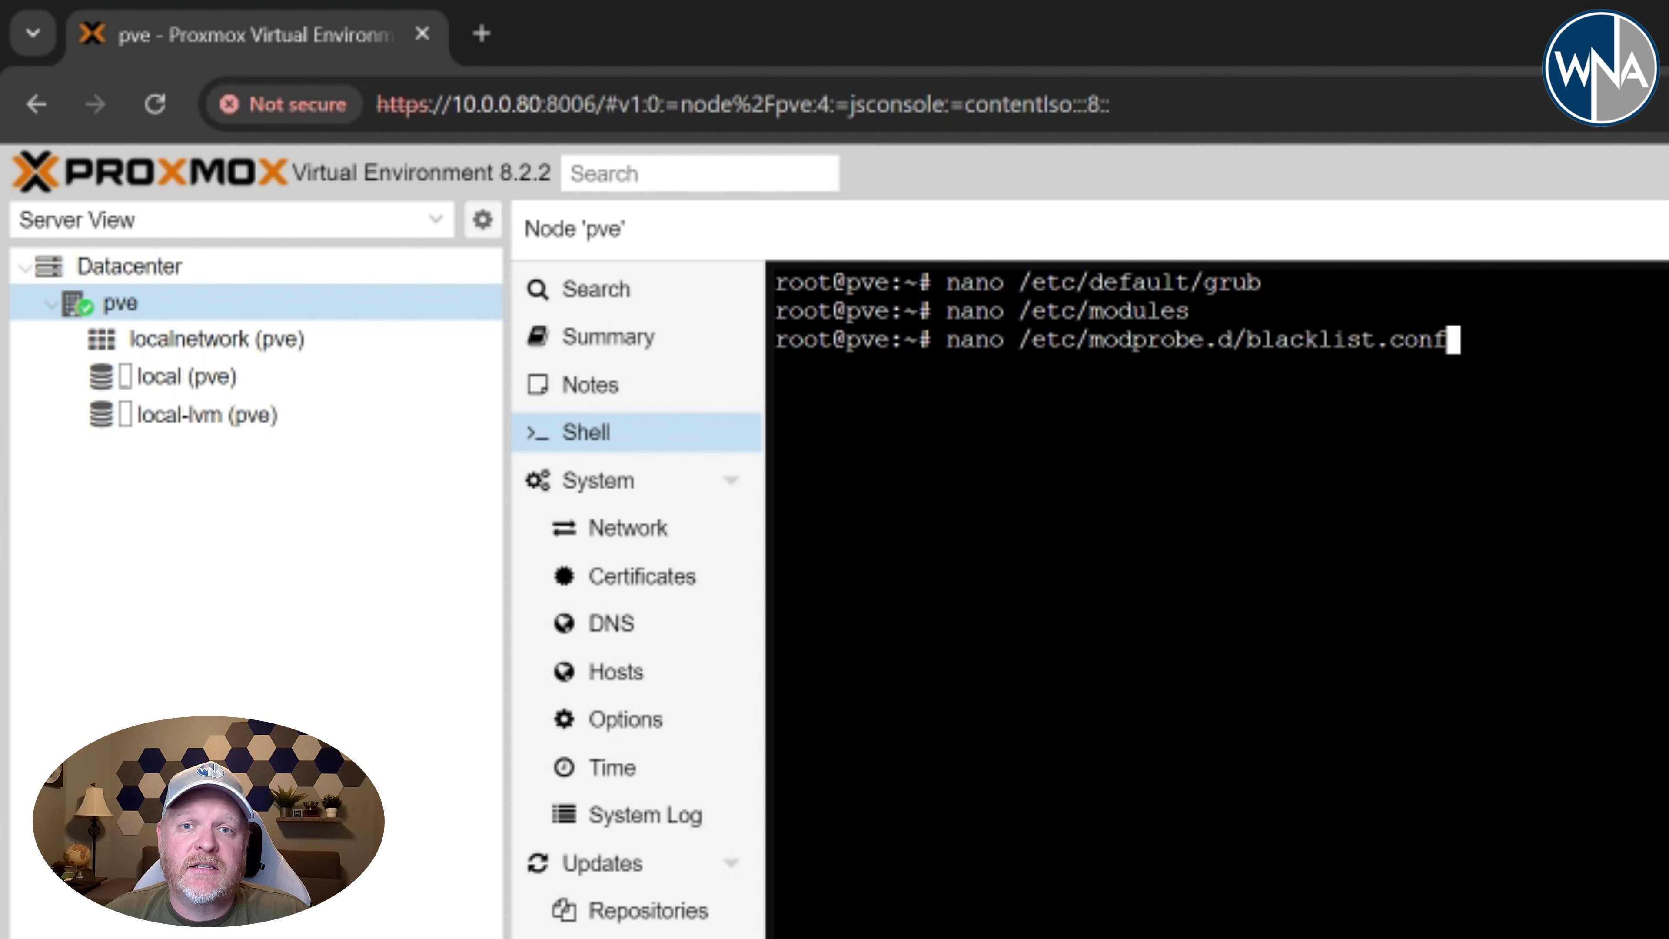
{"action": "key", "text": "Return"}
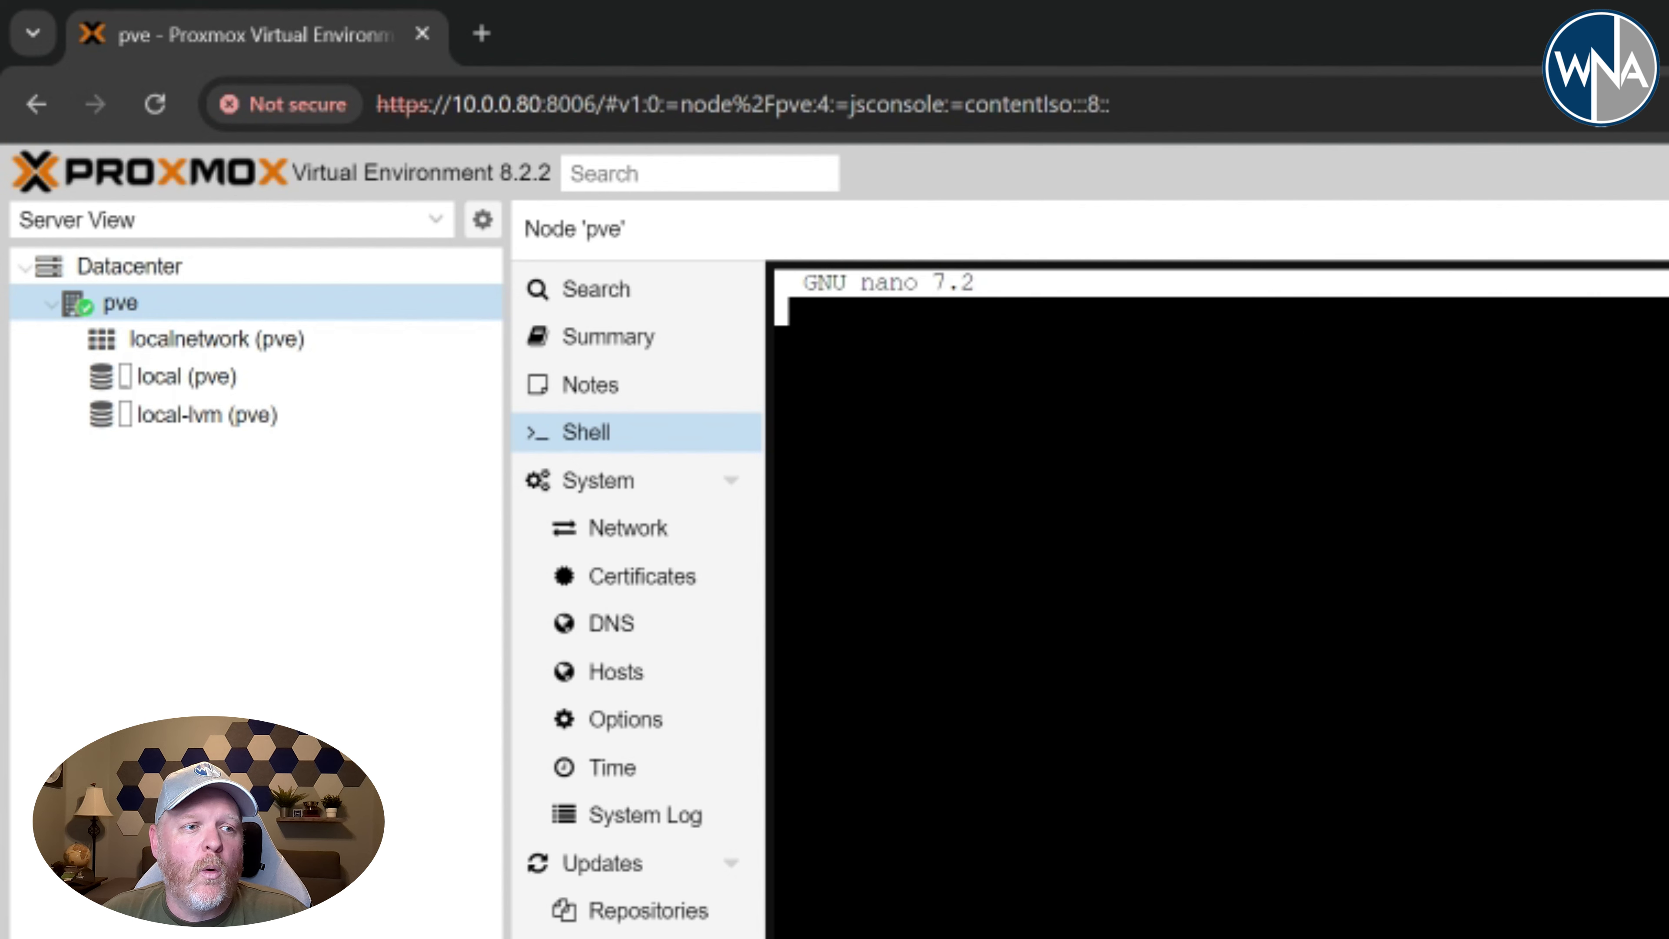
{"action": "key", "text": "ctrl+shift+v"}
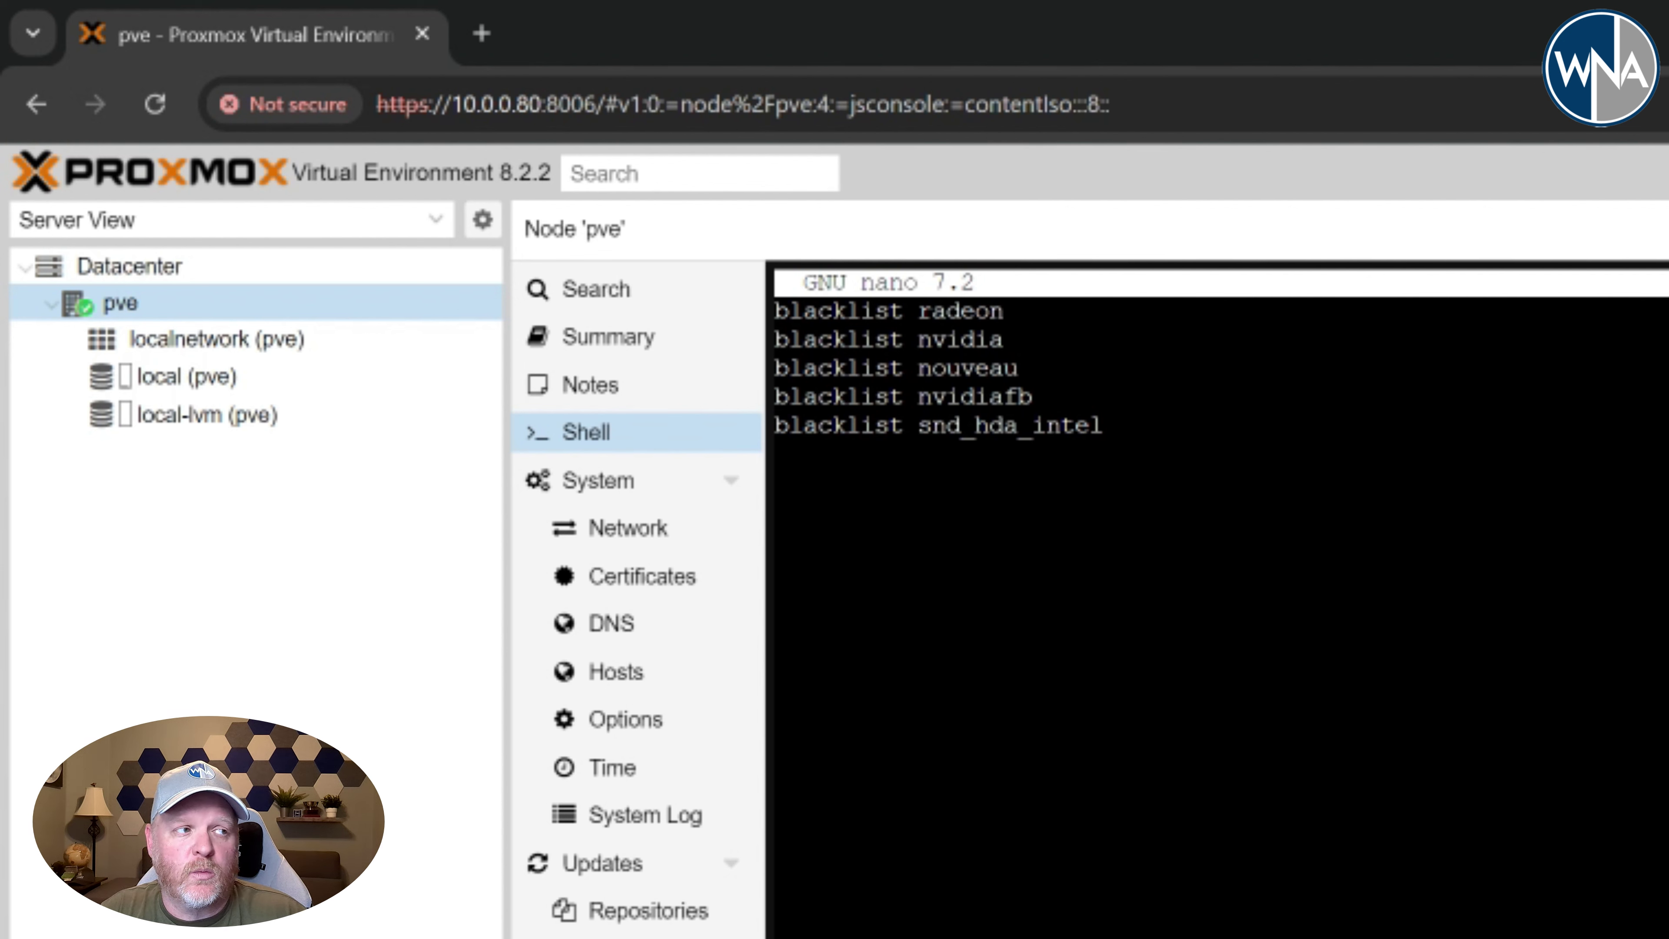
{"action": "key", "text": "ctrl+x"}
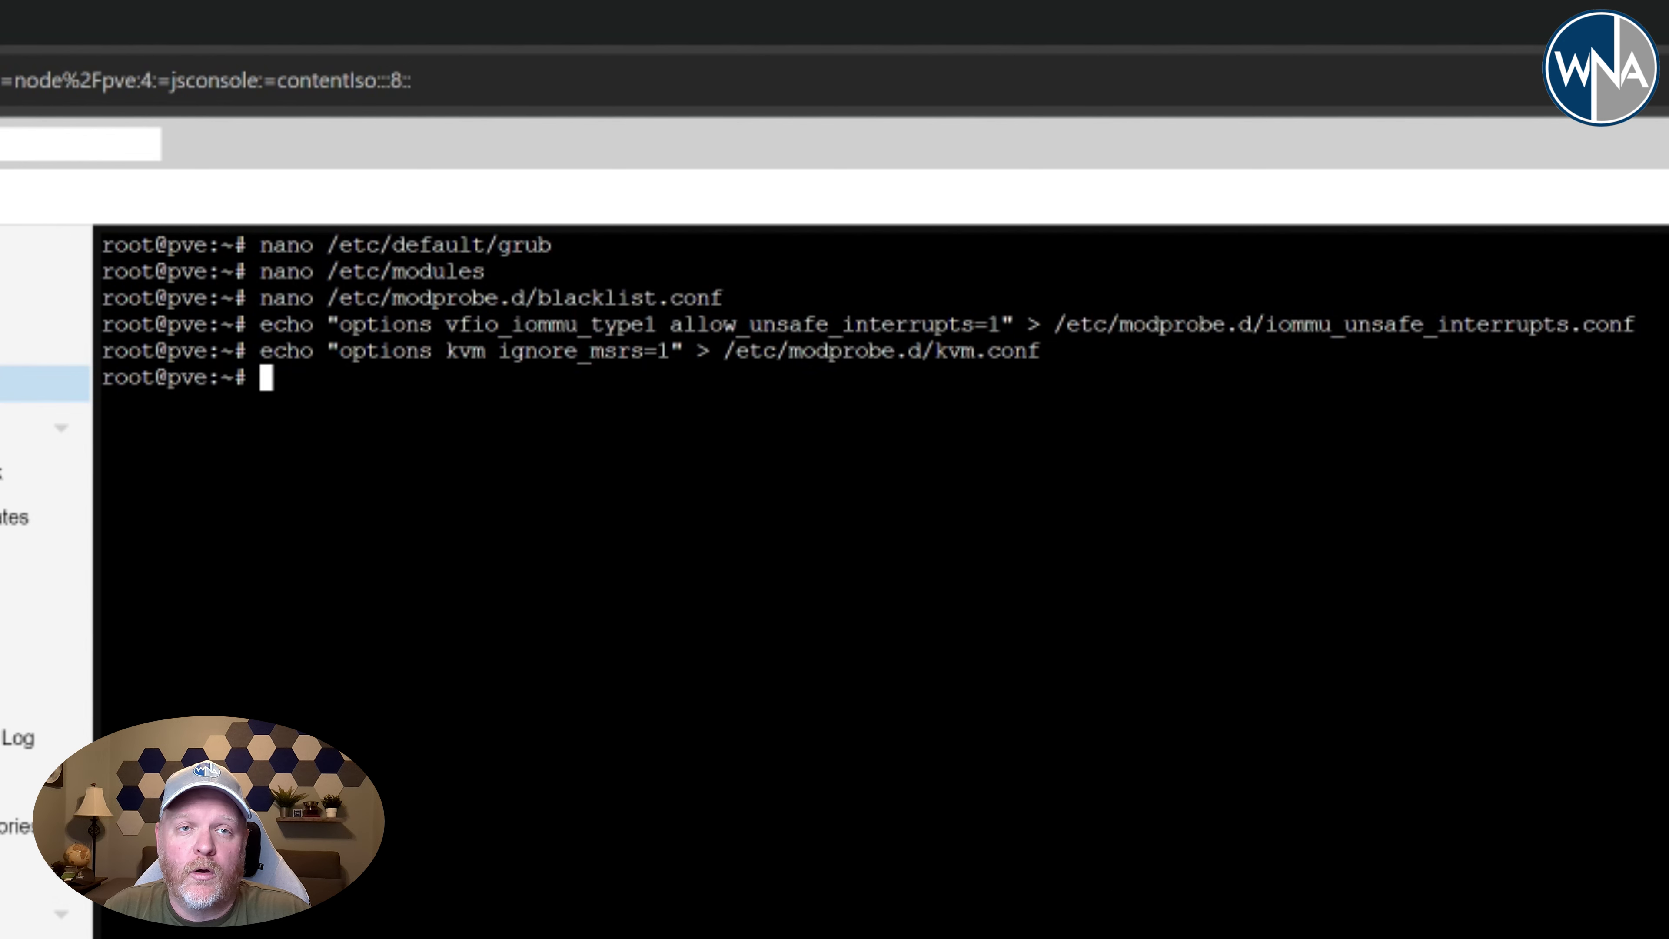
Regenerate the boot loader configuration with update-grub
{"action": "type", "text": "update-gru"}
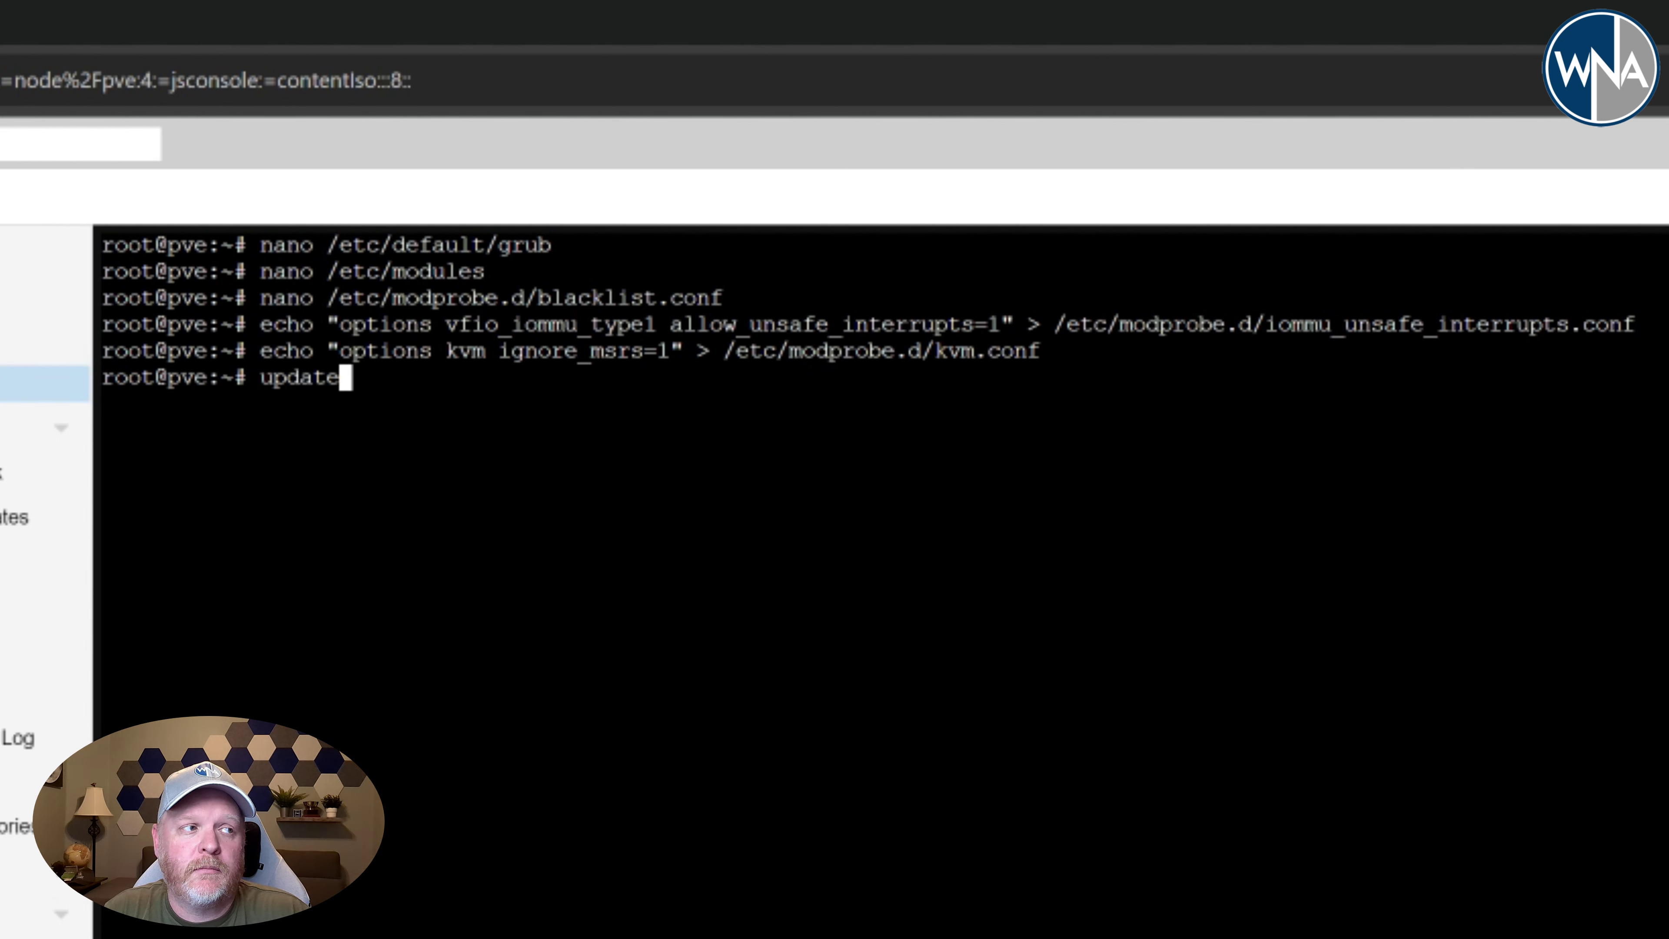
{"action": "type", "text": "b"}
{"action": "key", "text": "Return"}
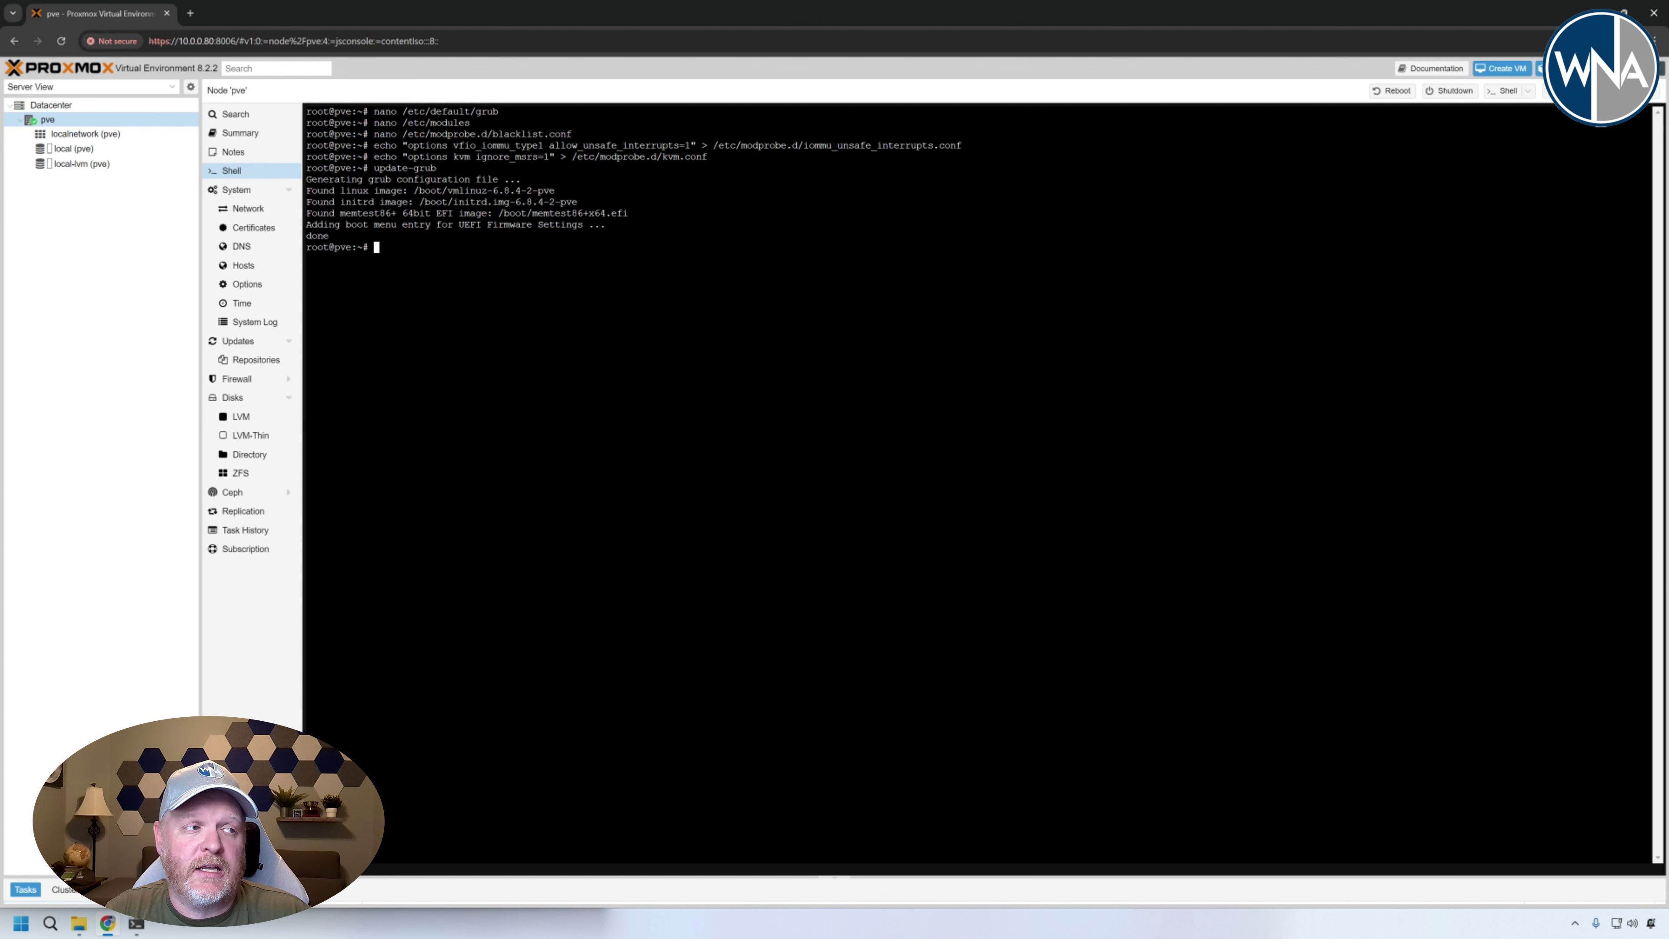
List the host's PCI devices with lspci and locate the NVIDIA graphics card's entry
{"action": "type", "text": "lspci"}
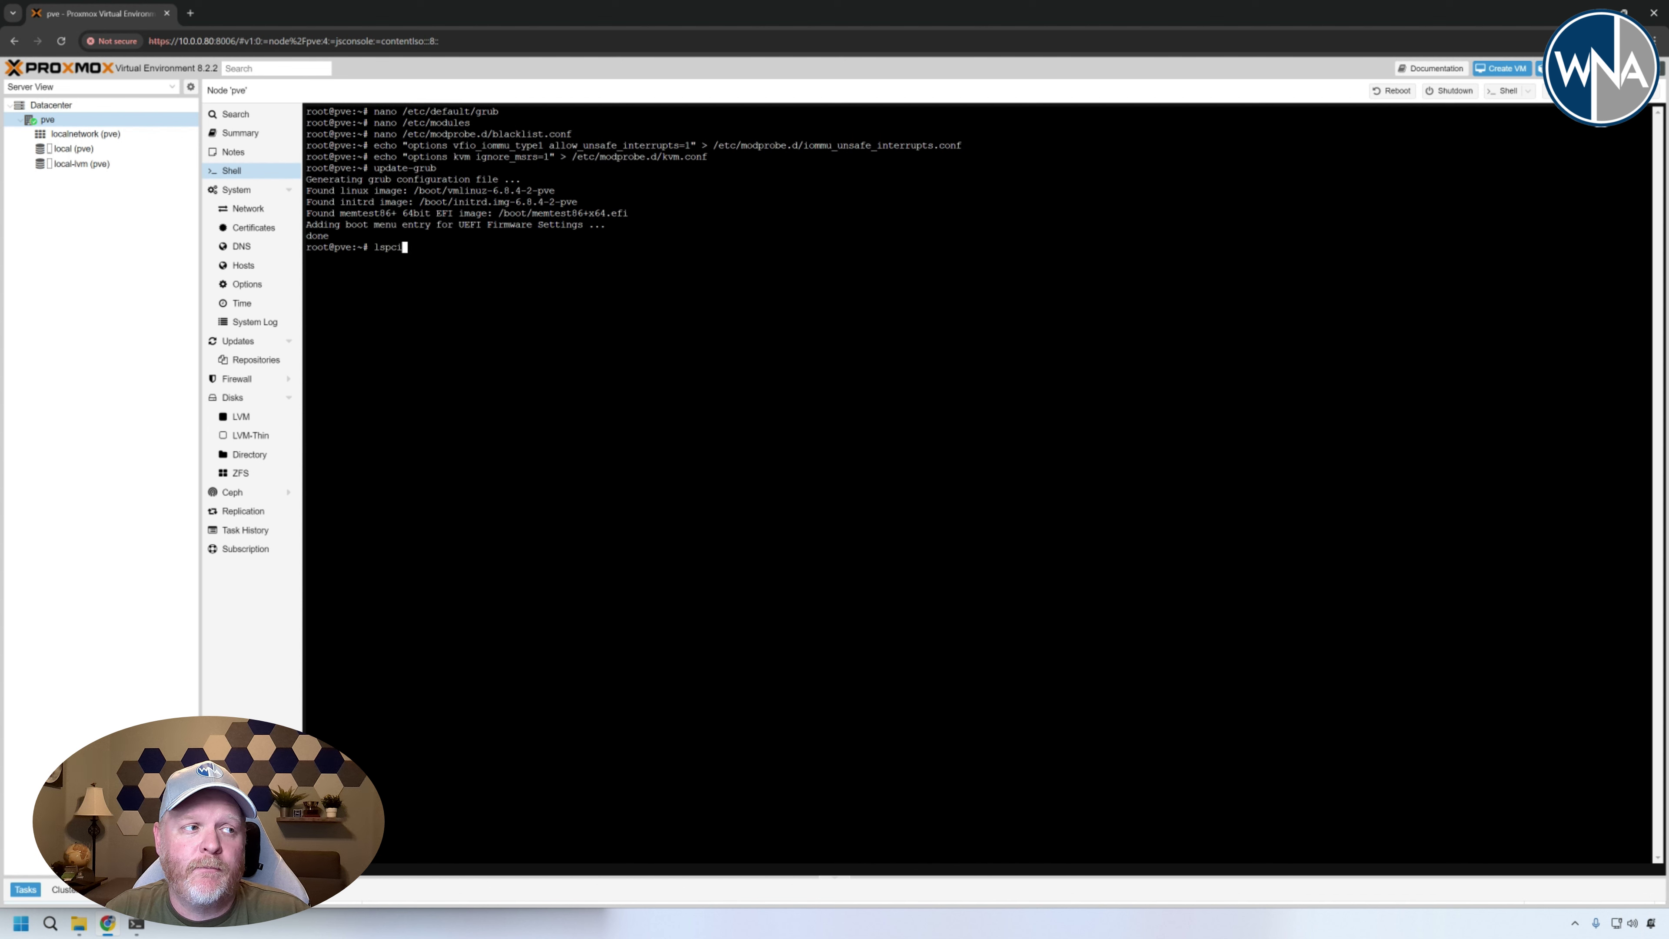
{"action": "key", "text": "Return"}
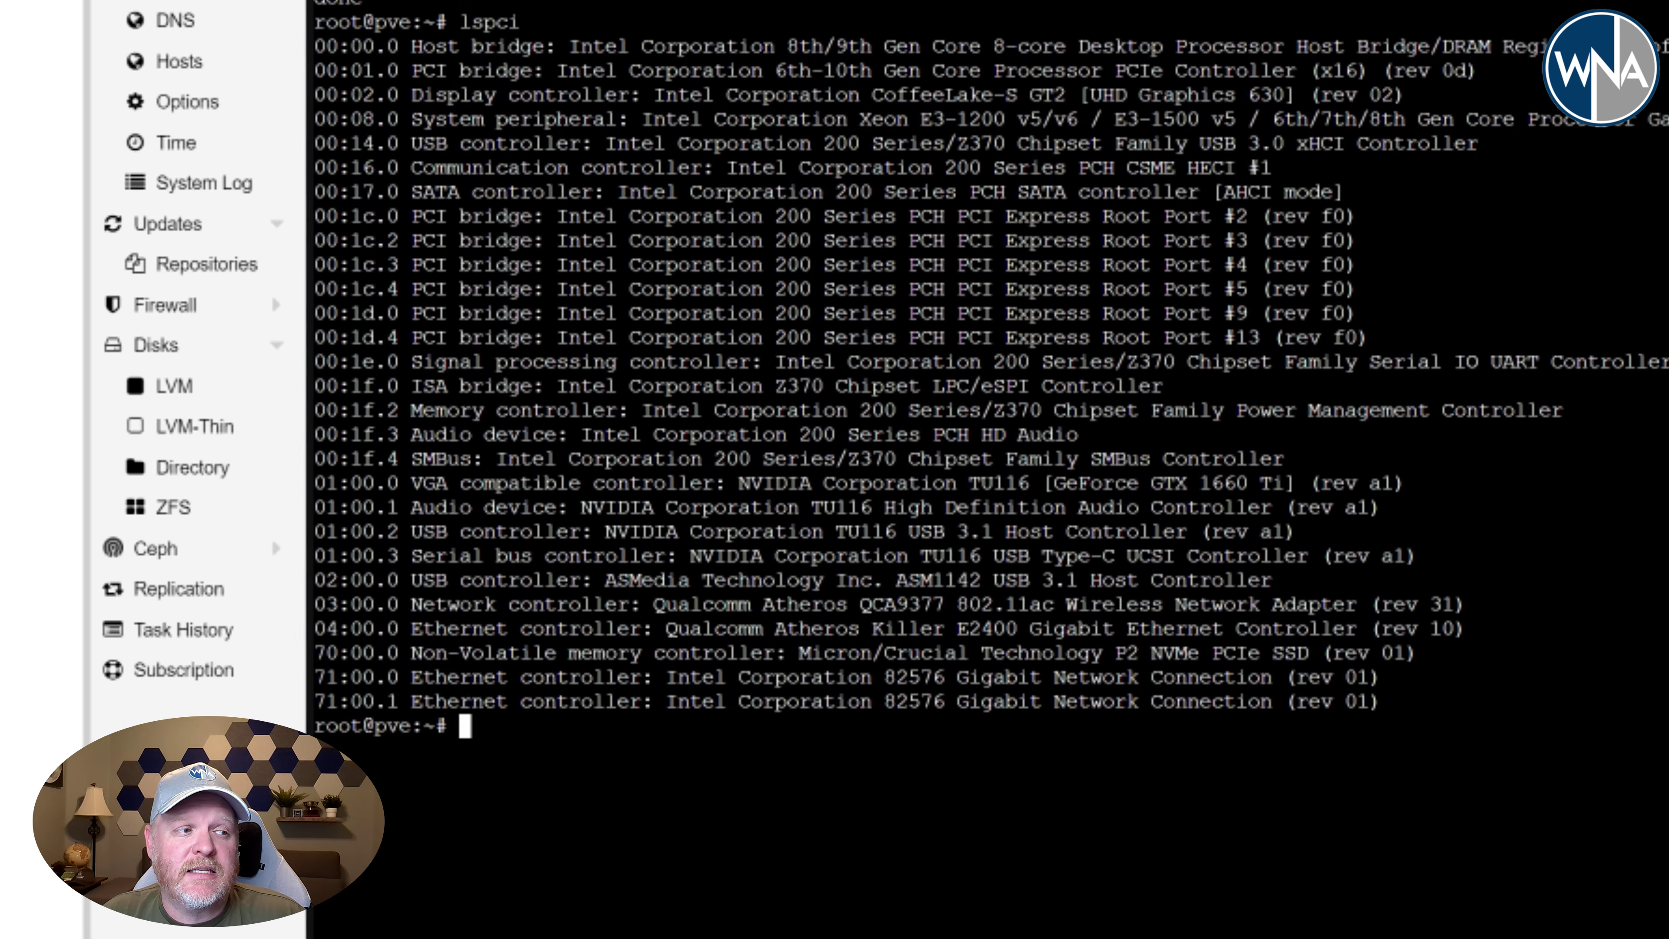
{"action": "left_click_drag", "start_coordinate": [582, 483], "coordinate": [1146, 485]}
{"action": "left_click", "coordinate": [1147, 485]}
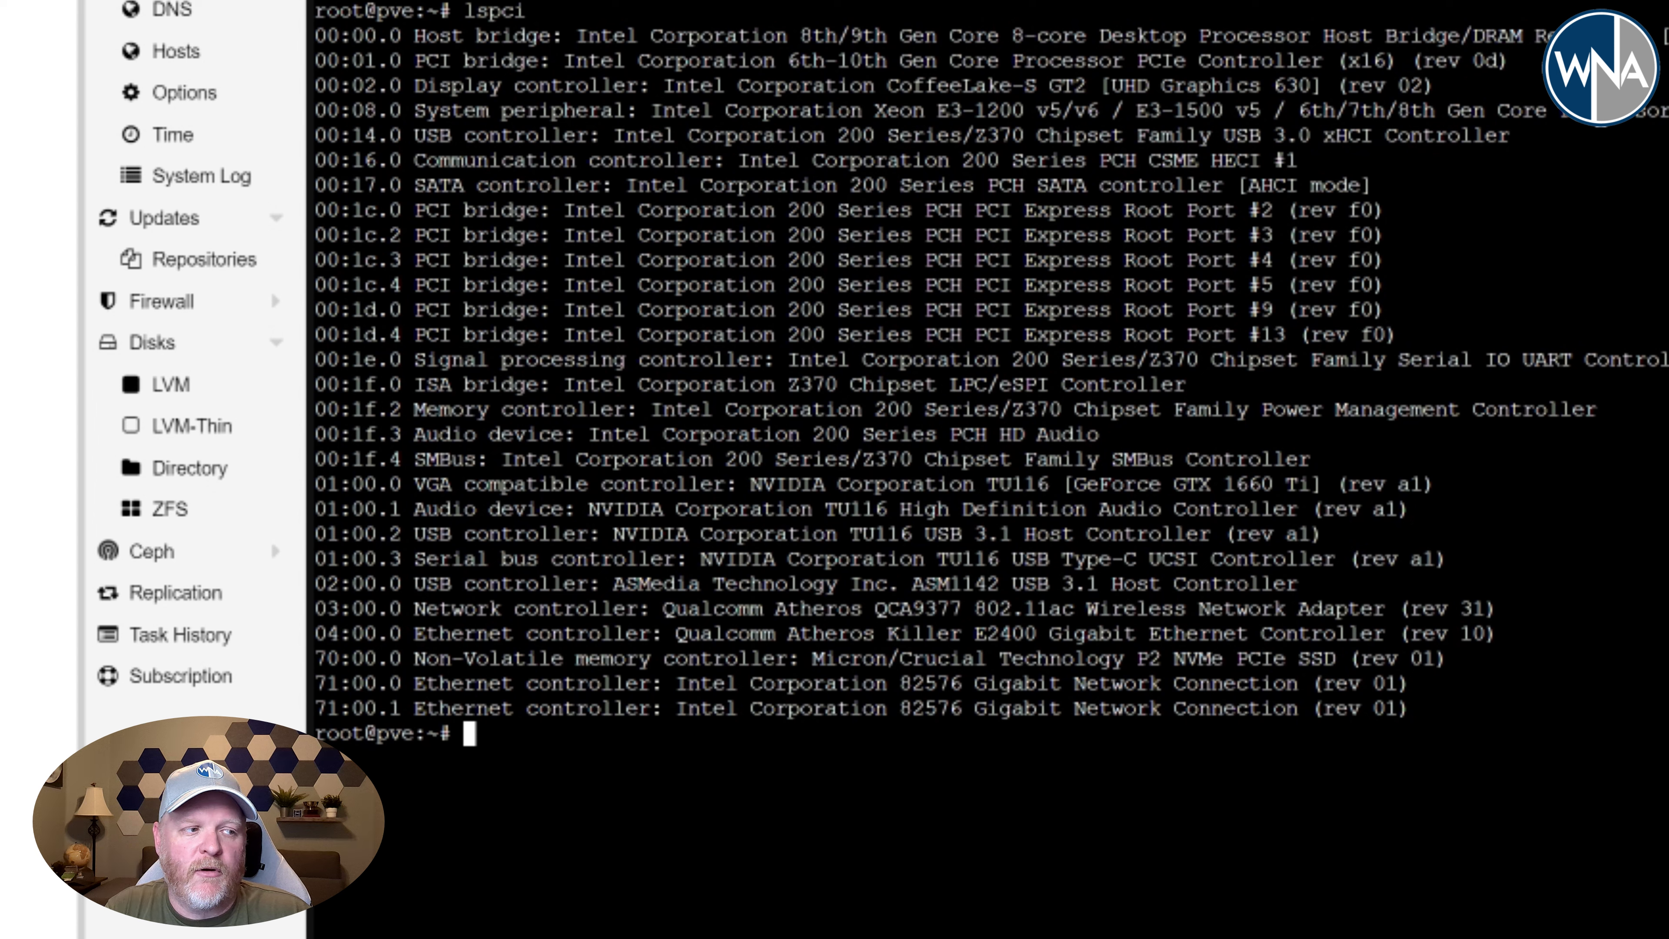
Query the numeric vendor and device IDs of the NVIDIA card with lspci -n -s 01:00
{"action": "type", "text": "lspci "}
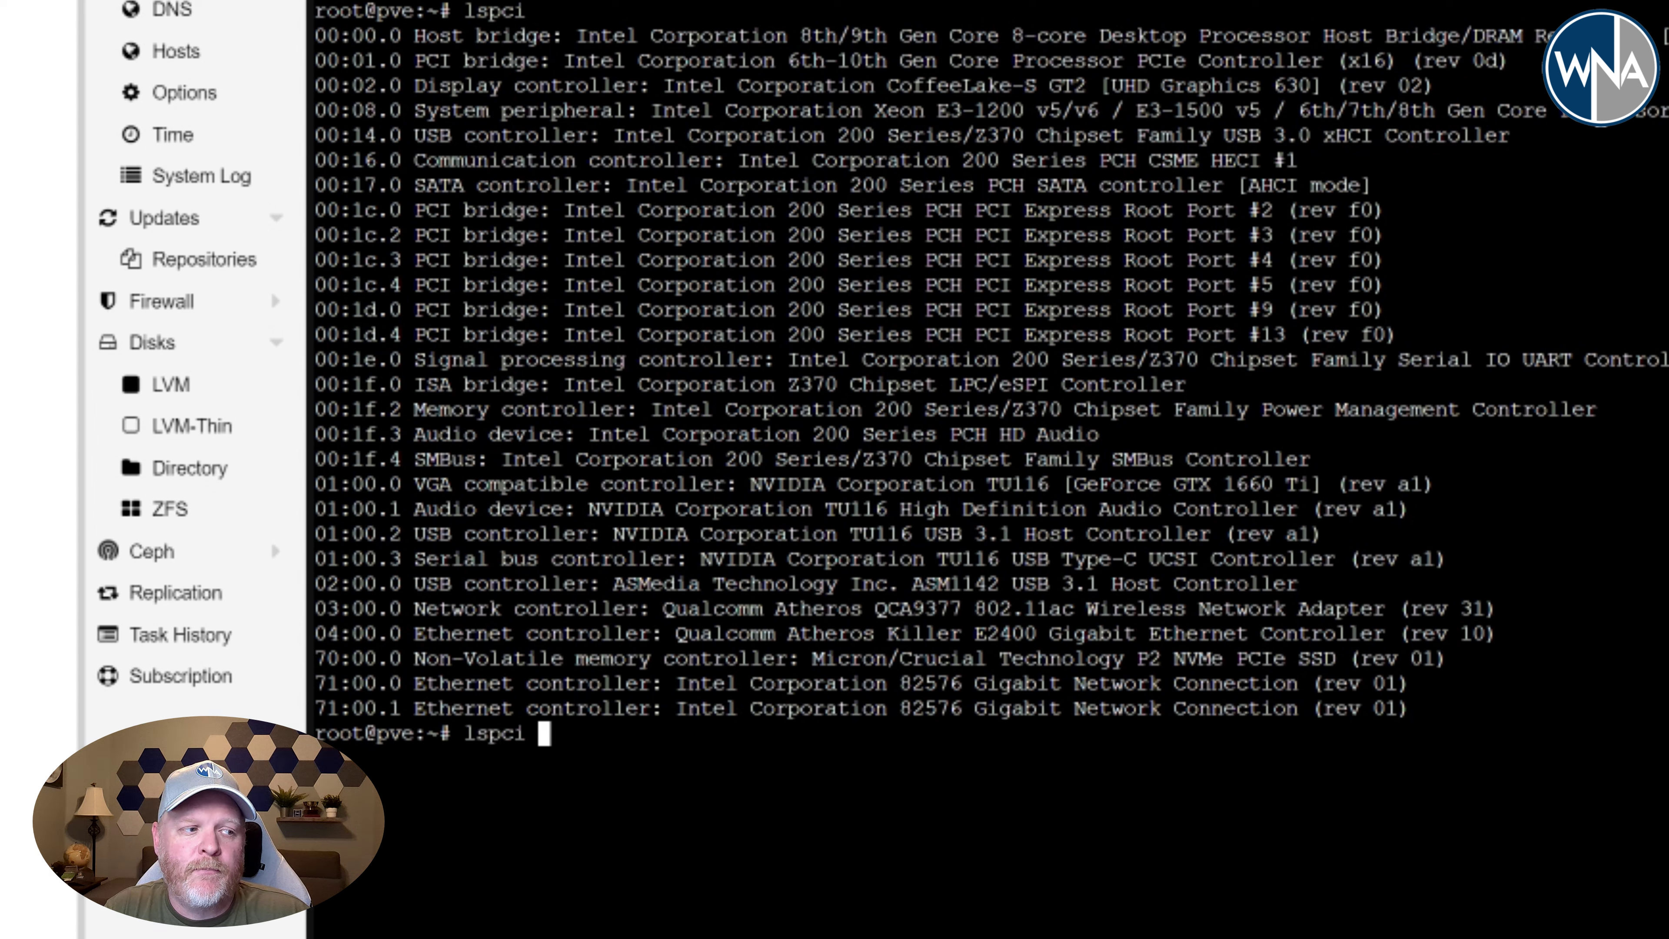
{"action": "type", "text": "-n "}
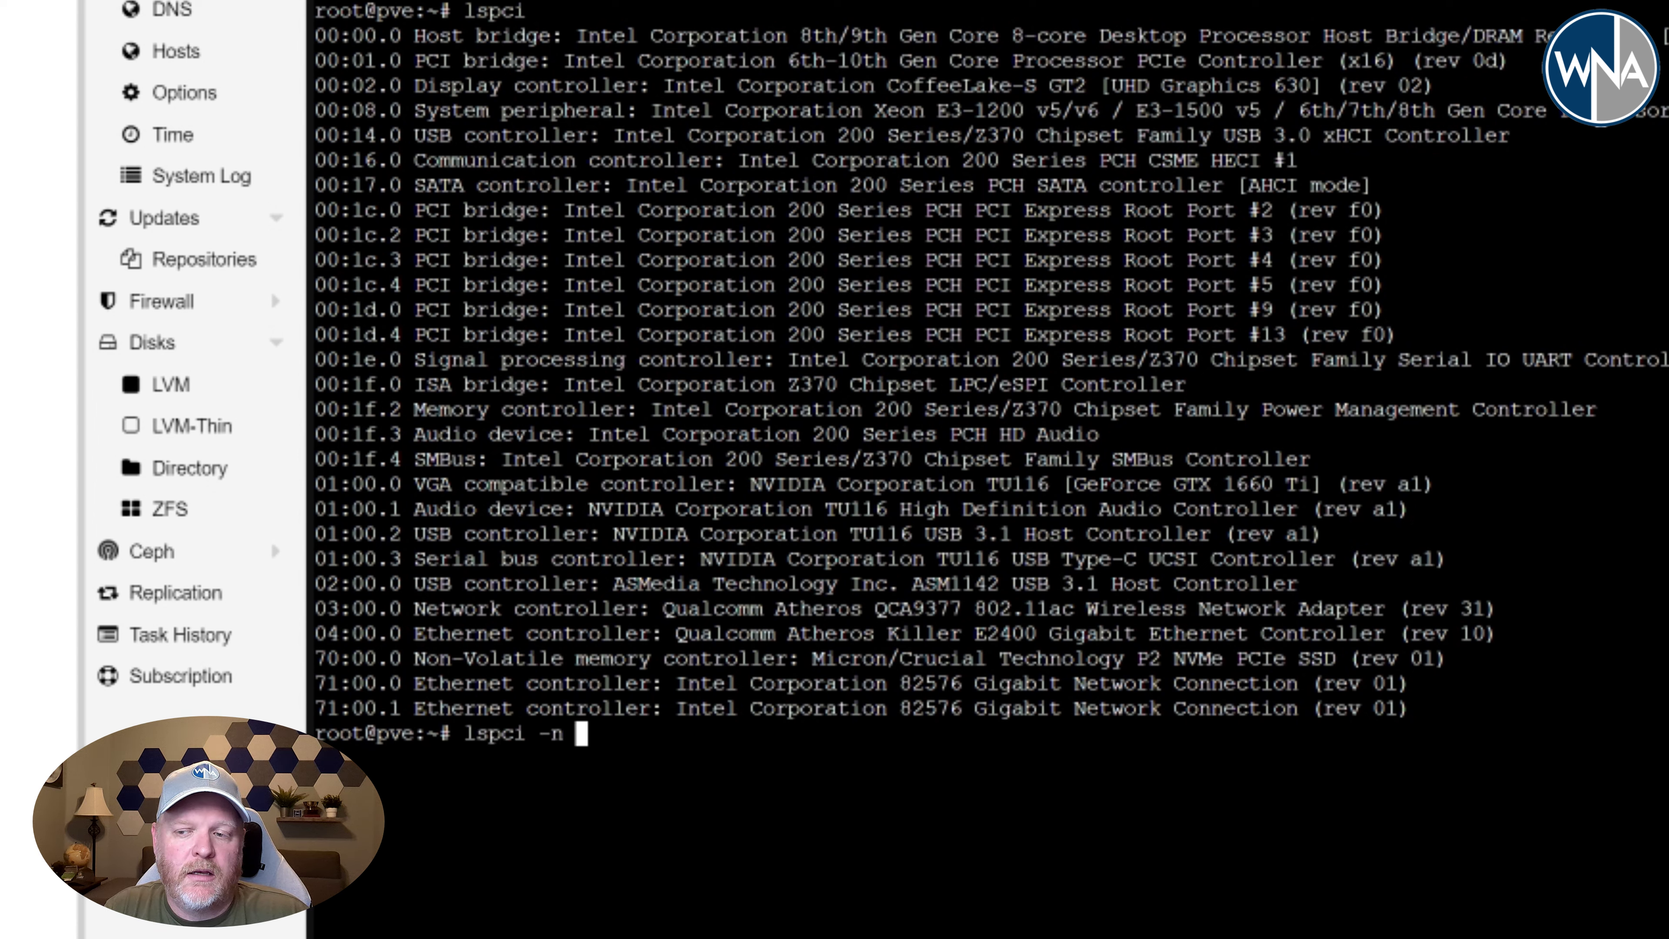
{"action": "type", "text": "-s"}
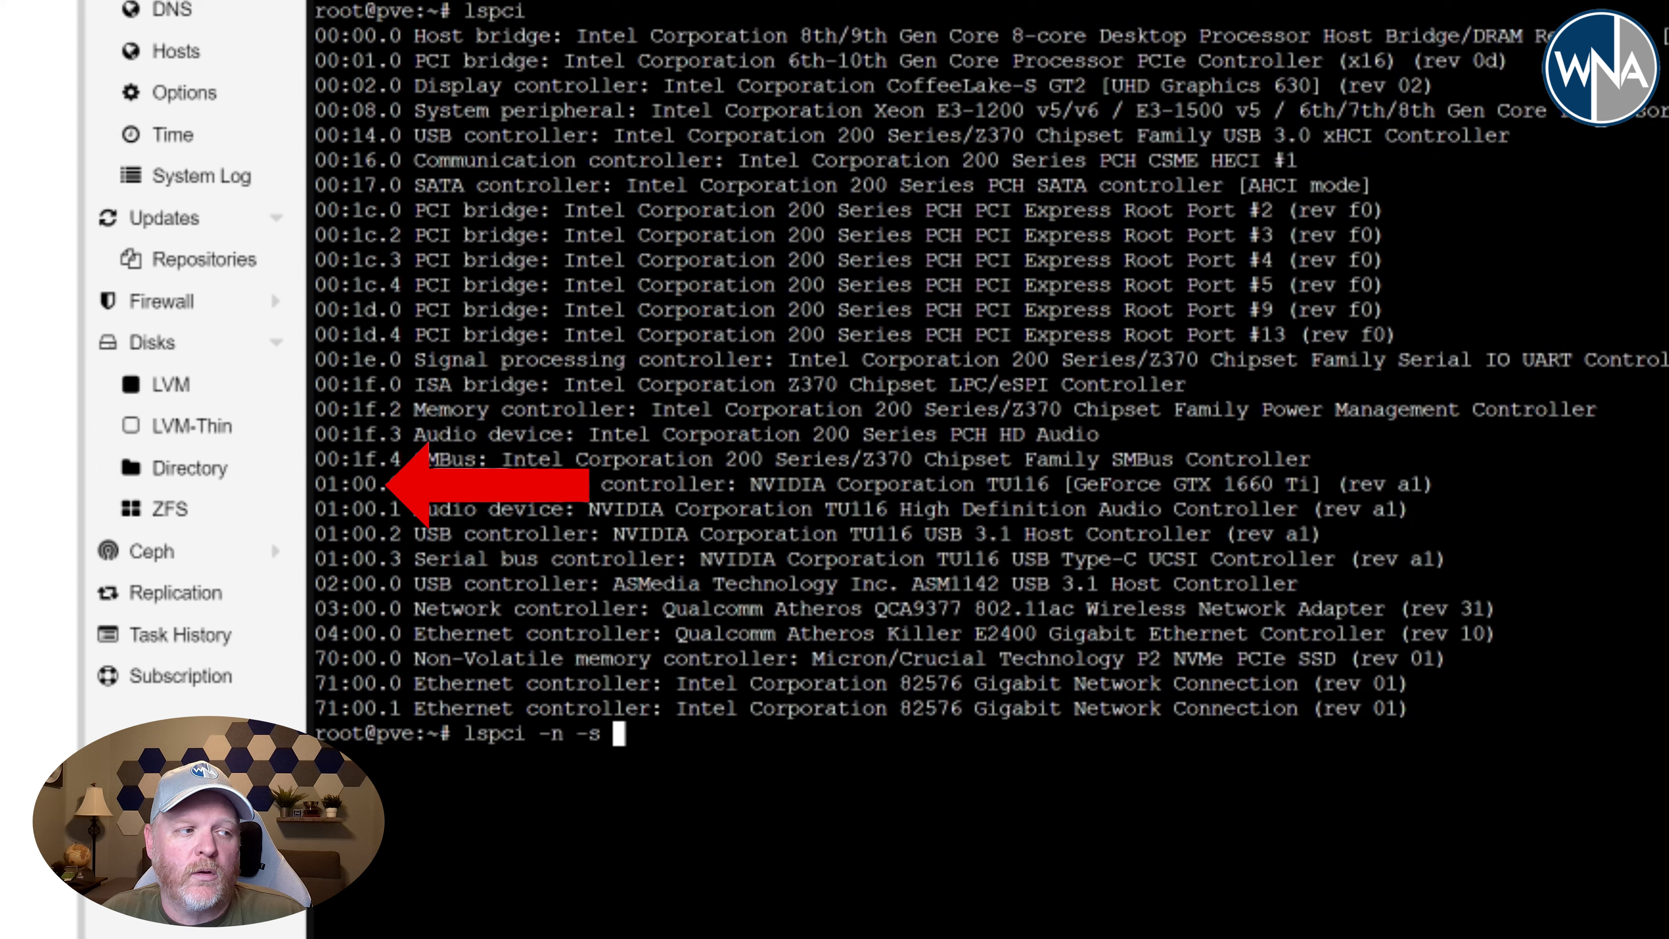
{"action": "type", "text": "01"}
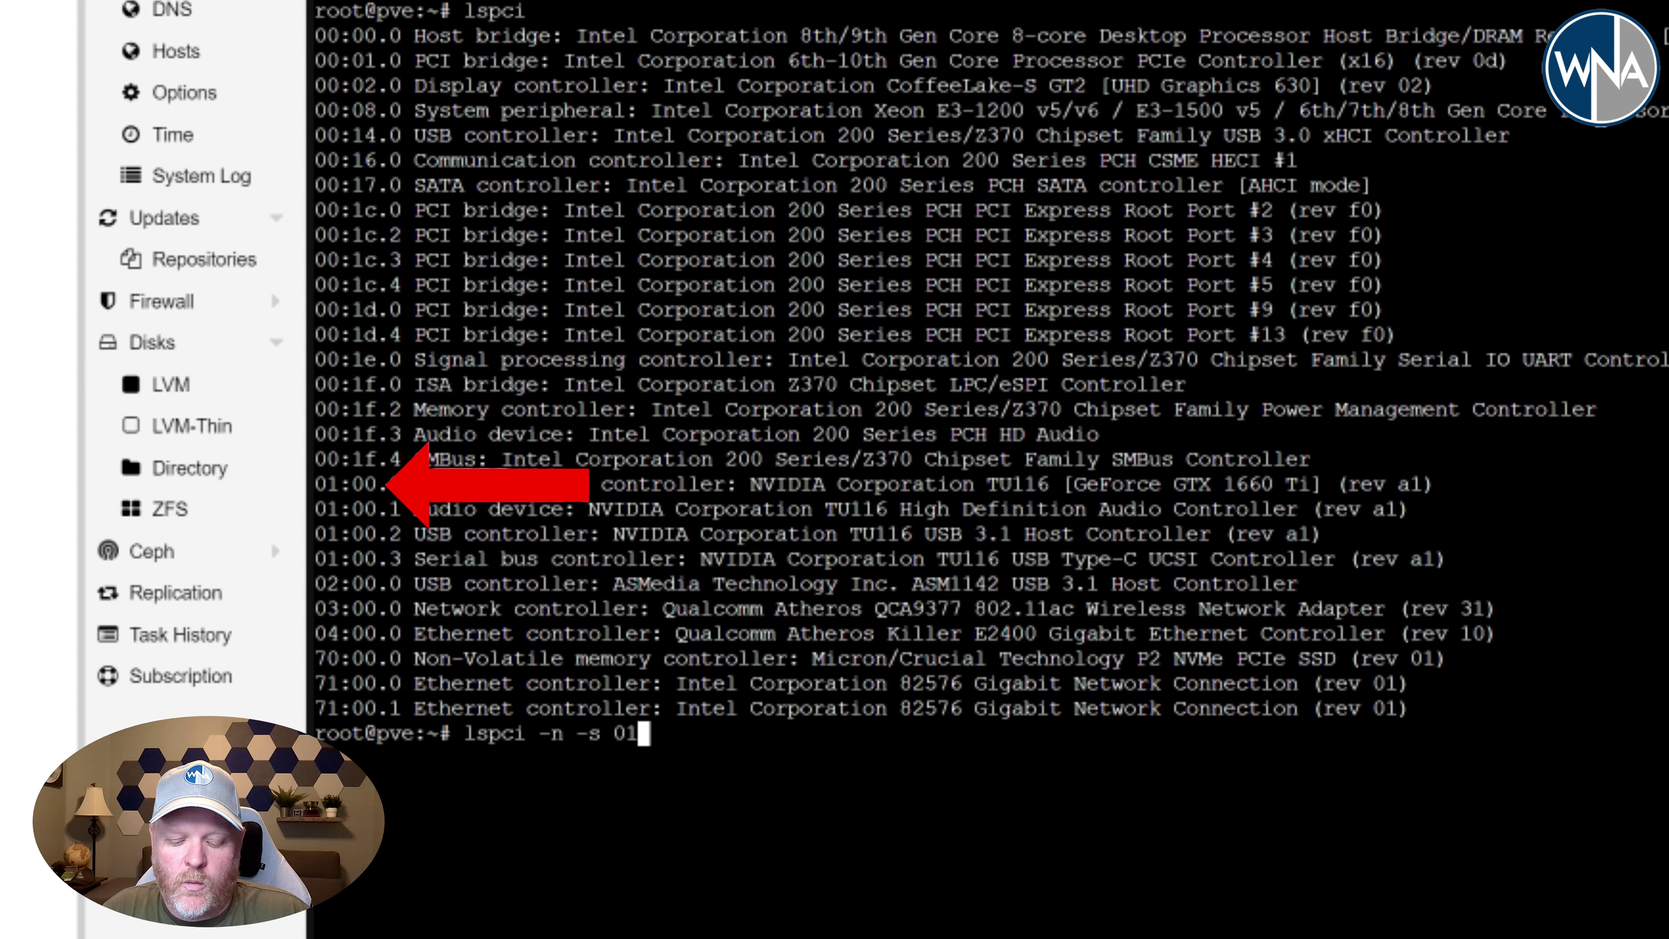
{"action": "type", "text": ":00"}
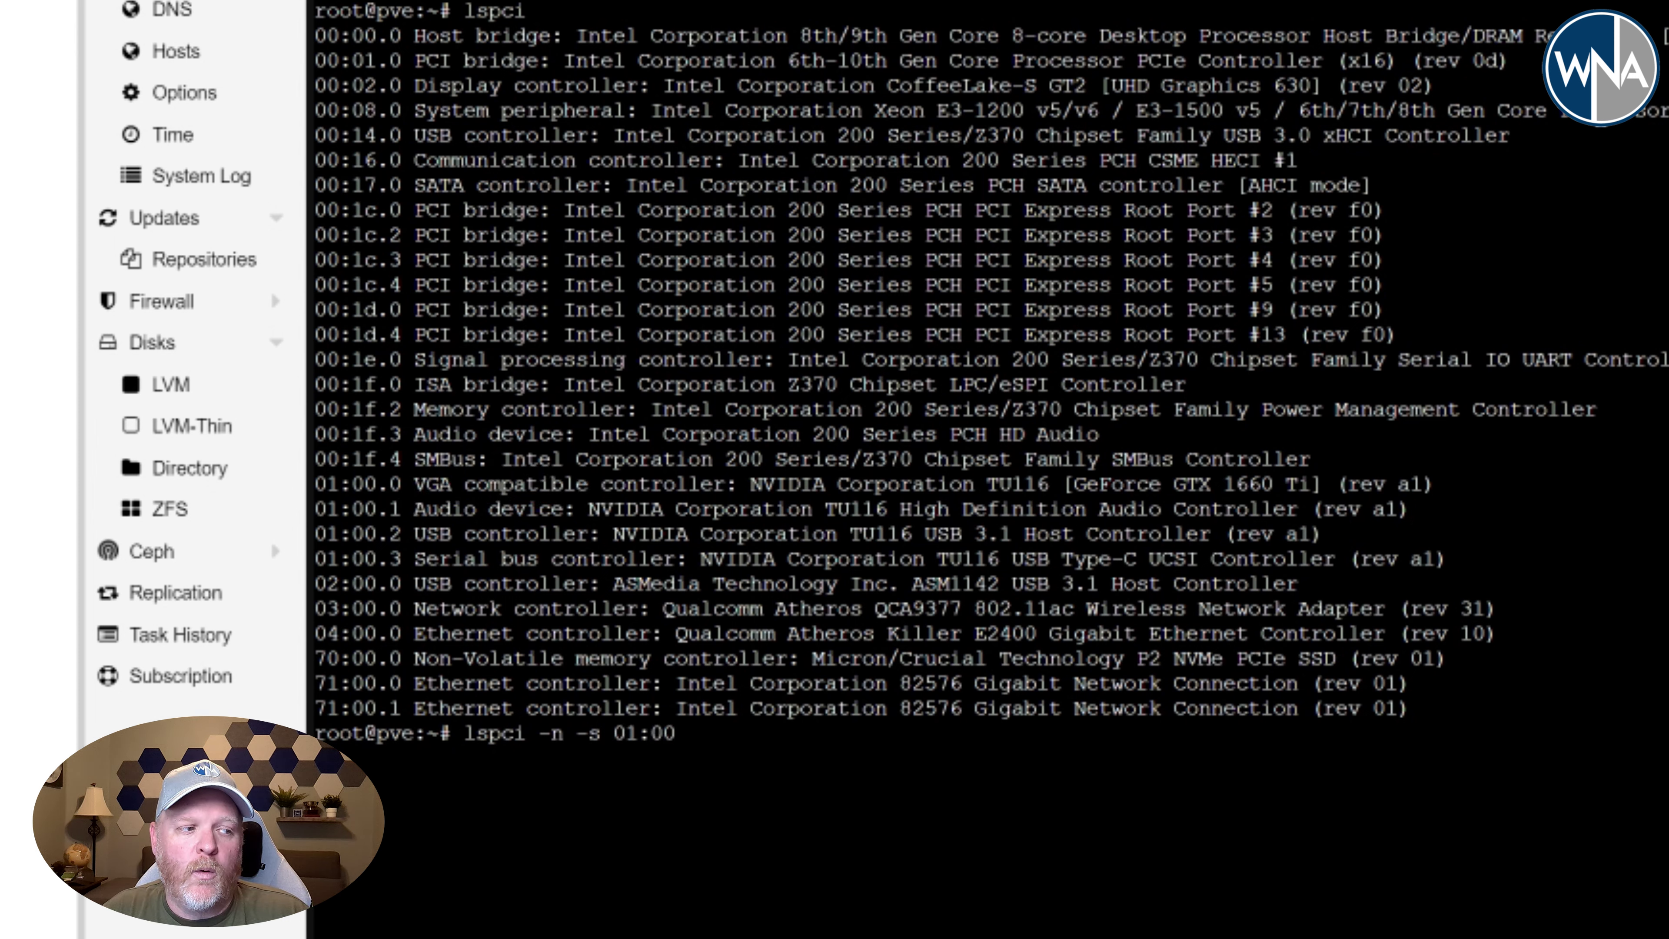
{"action": "key", "text": "Return"}
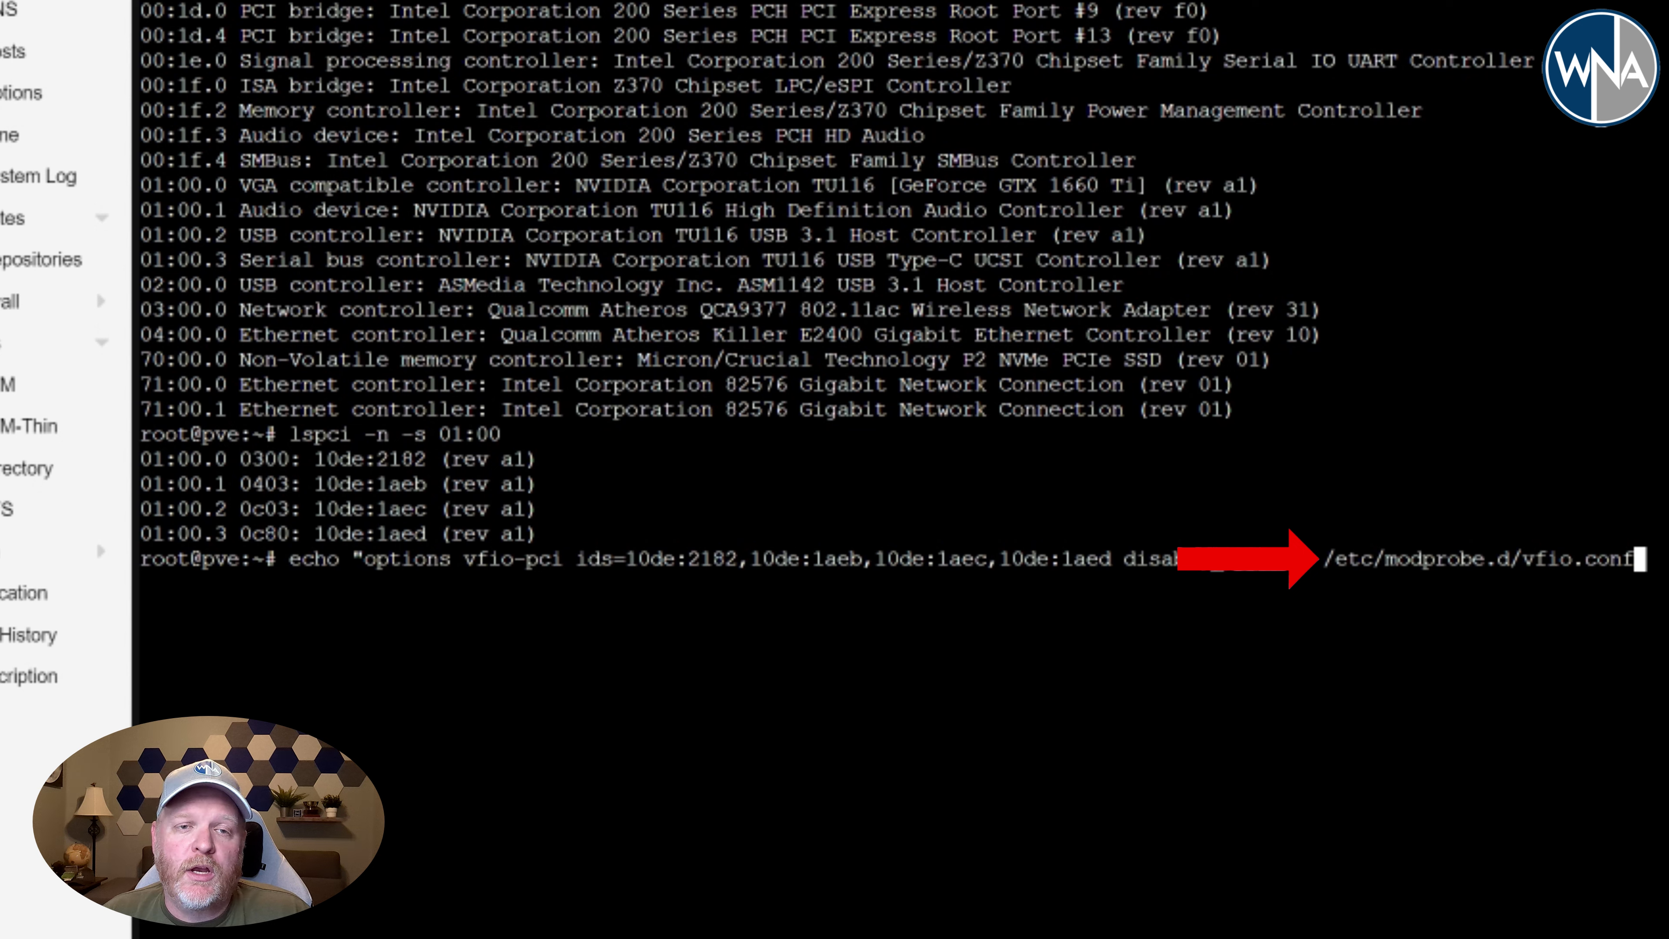
Write vfio-pci options with ids=10de:2182,10de:1aeb,10de:1aec,10de:1aed and disable_vga=1 to /etc/modprobe.d/vfio.conf, and run update-initramfs -u -k all
{"action": "key", "text": "Return"}
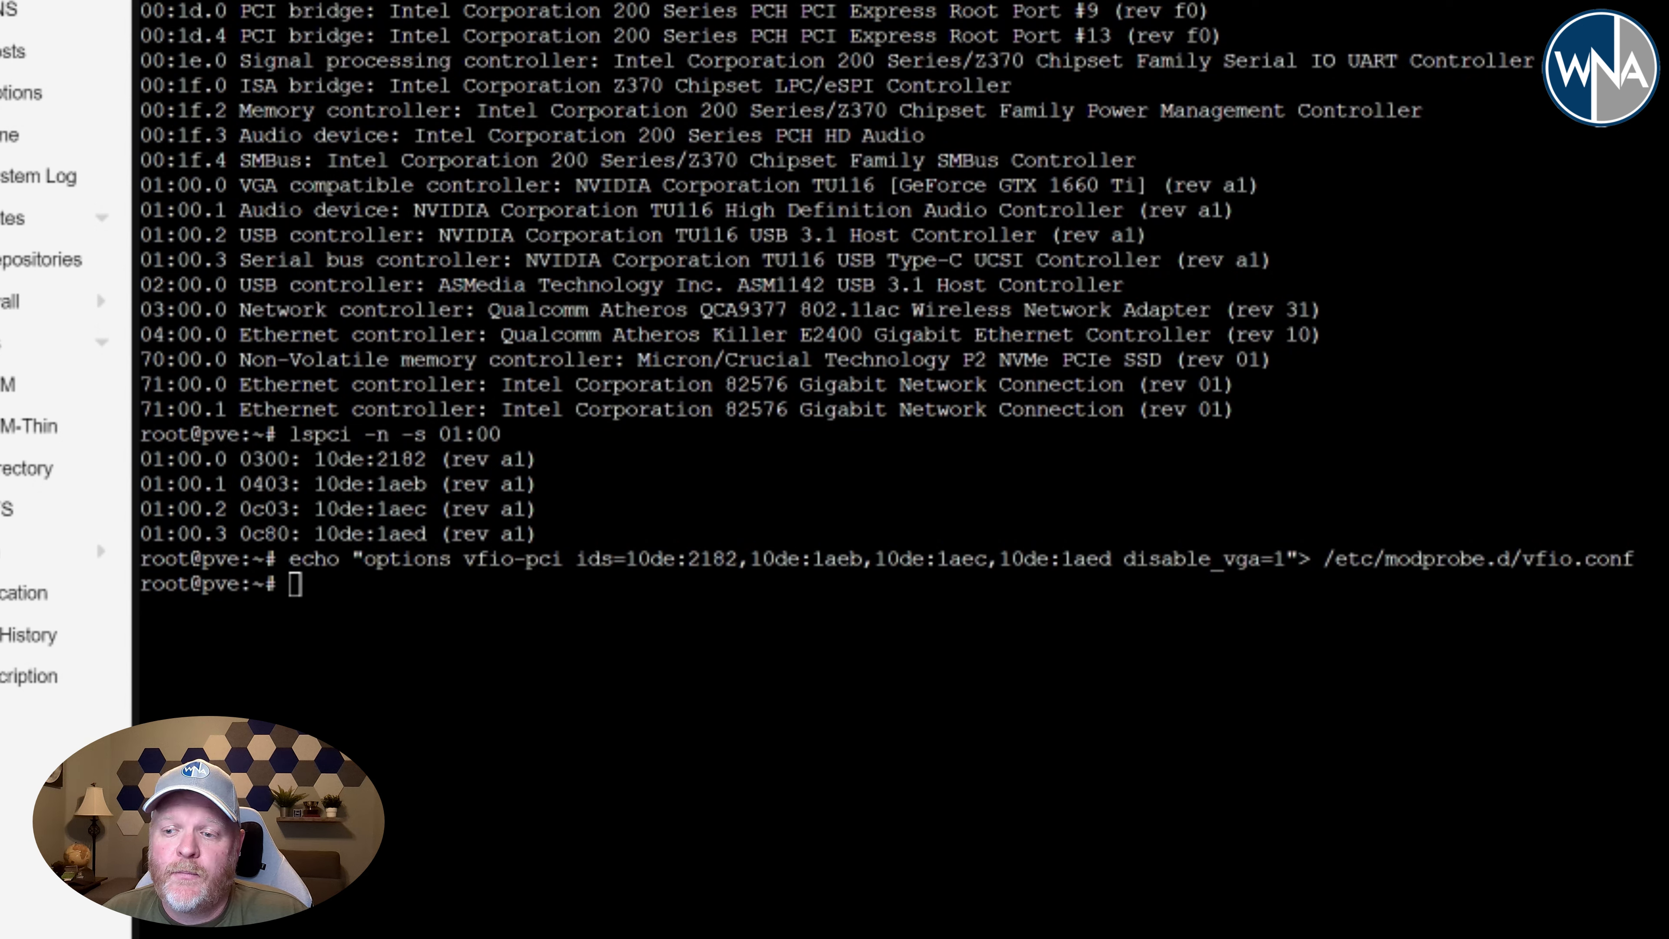
{"action": "key", "text": "ctrl+v"}
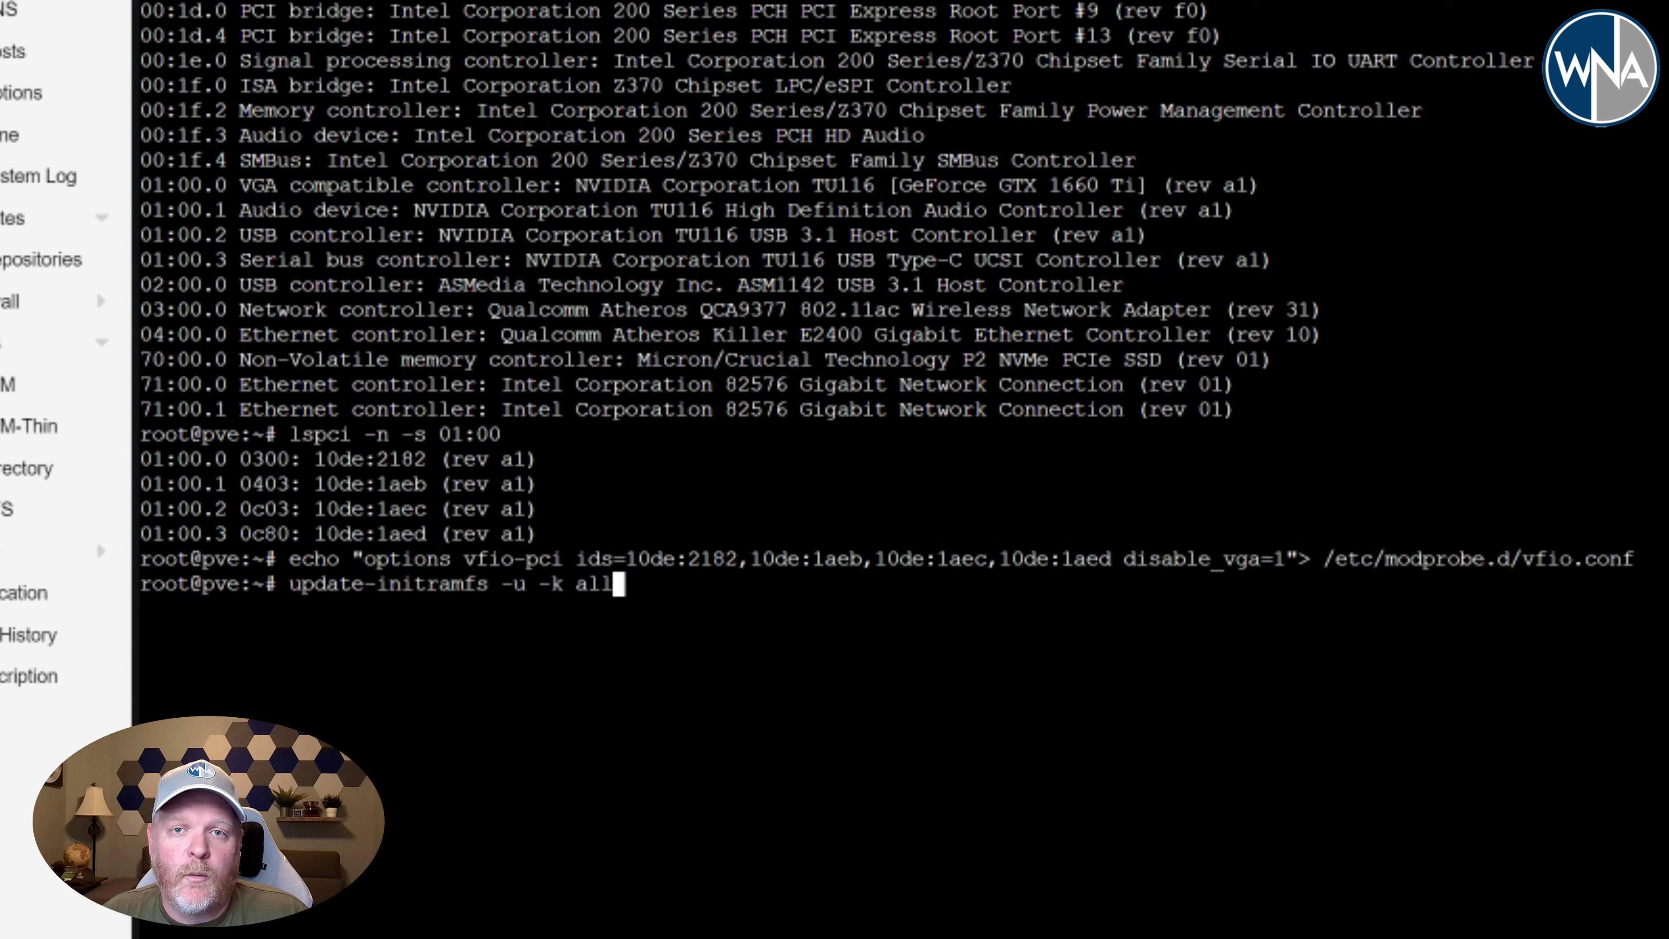
{"action": "key", "text": "Return"}
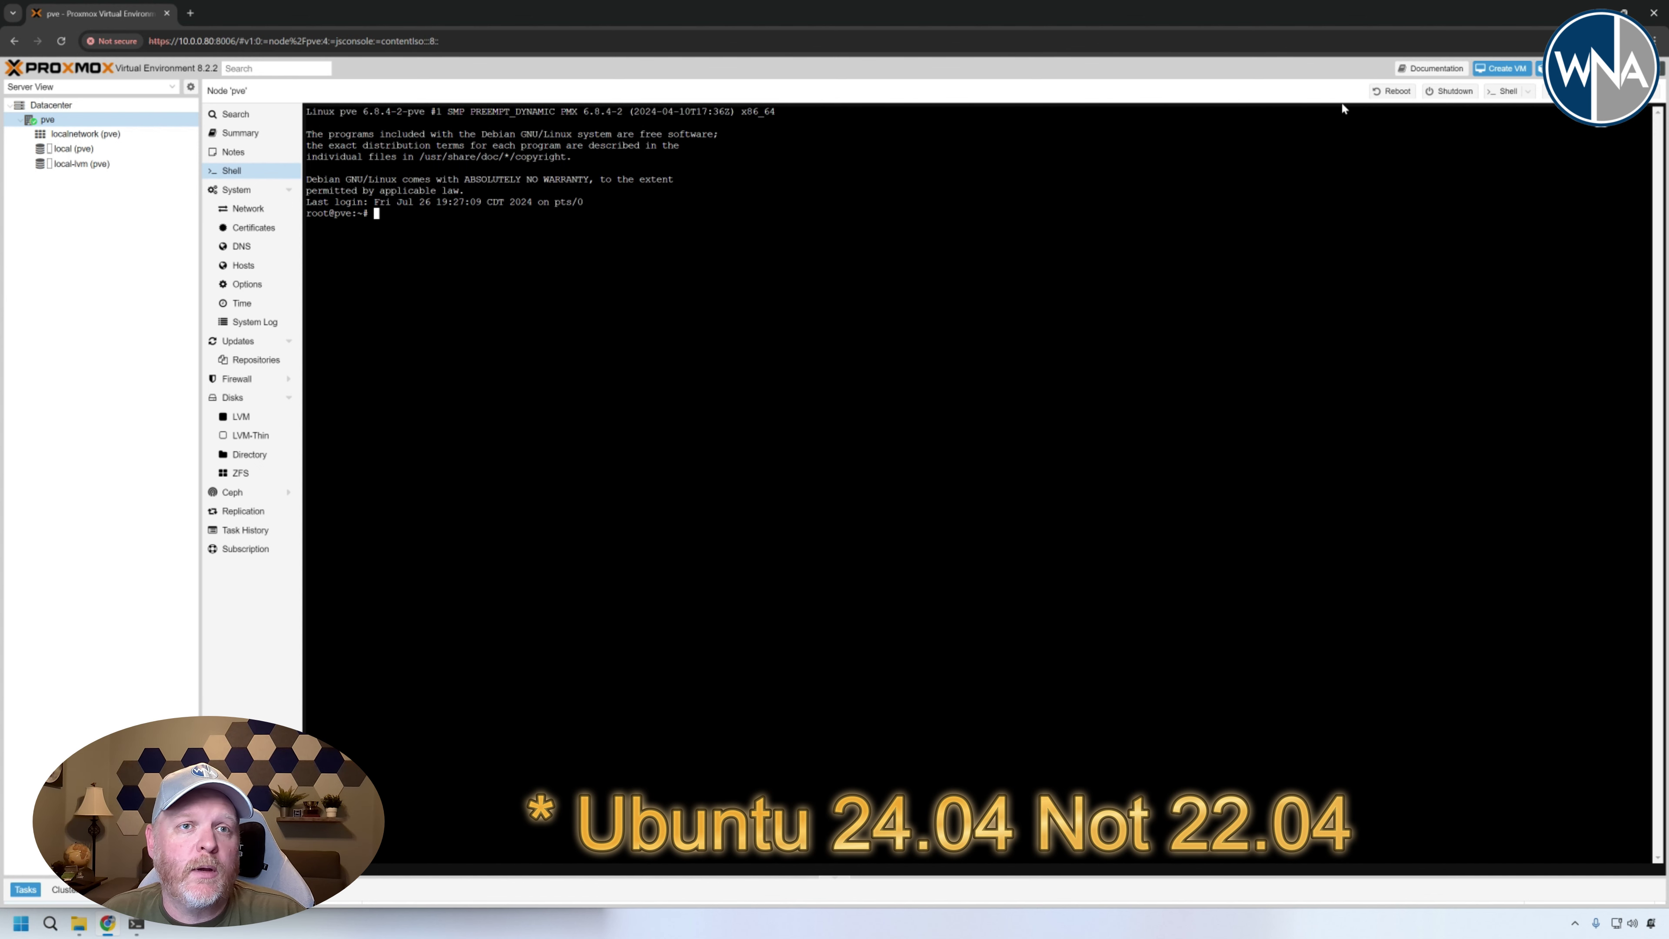
Start creating a virtual machine on node pve with VM ID 100 and the name plex
{"action": "left_click", "coordinate": [1501, 68]}
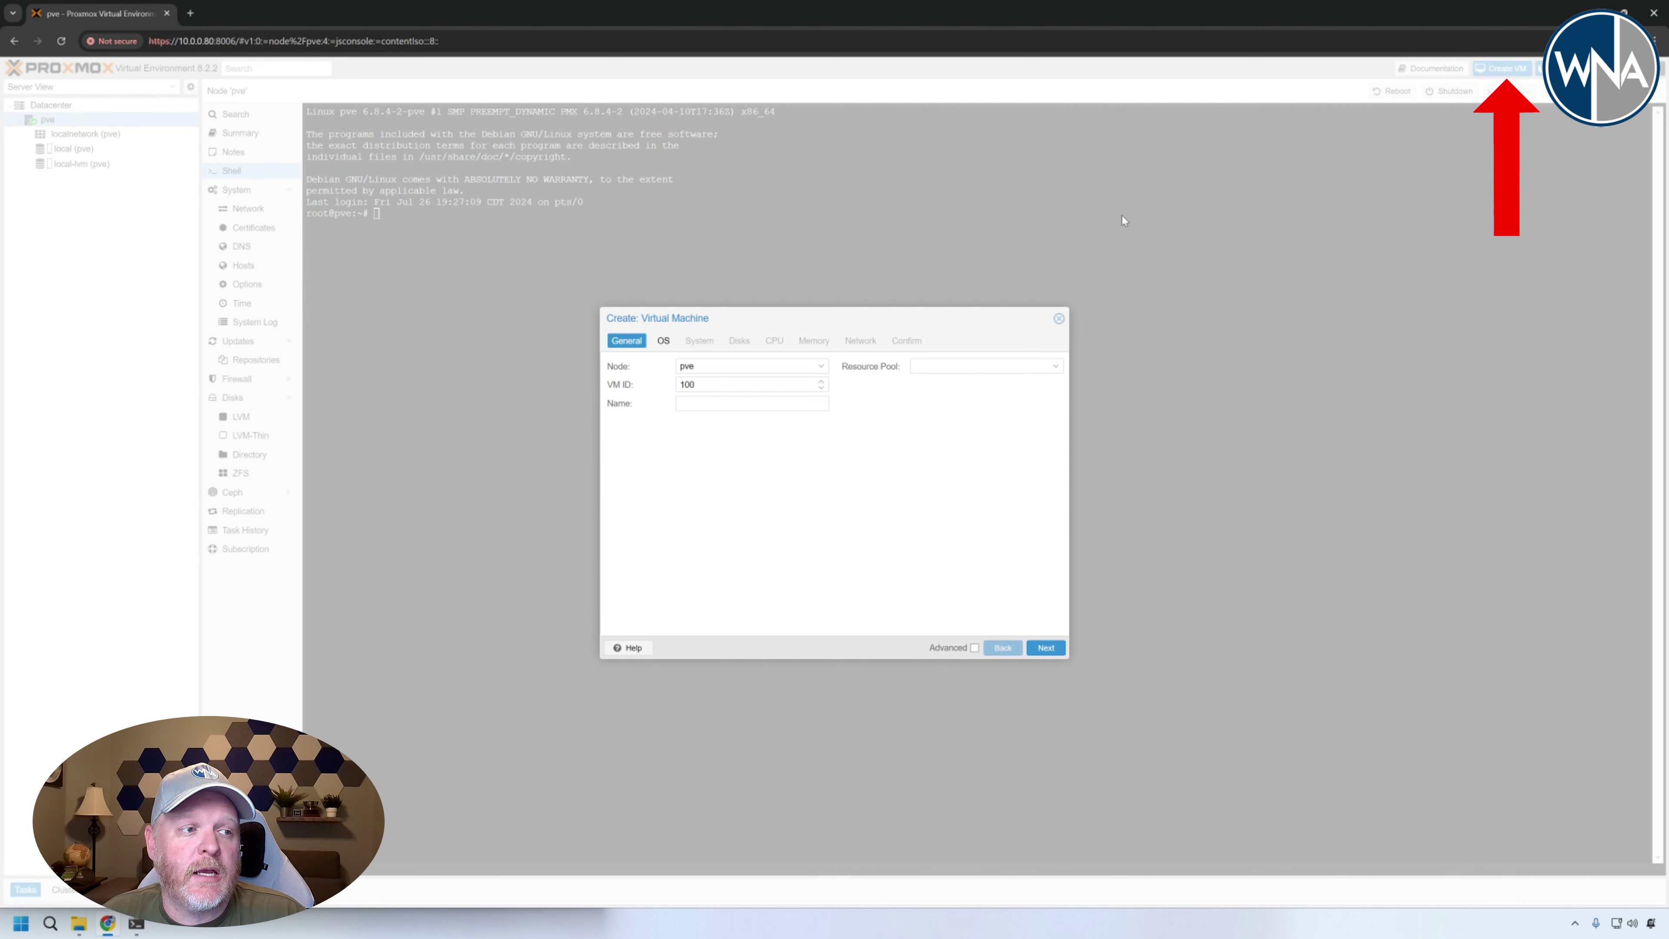
{"action": "left_click", "coordinate": [755, 402]}
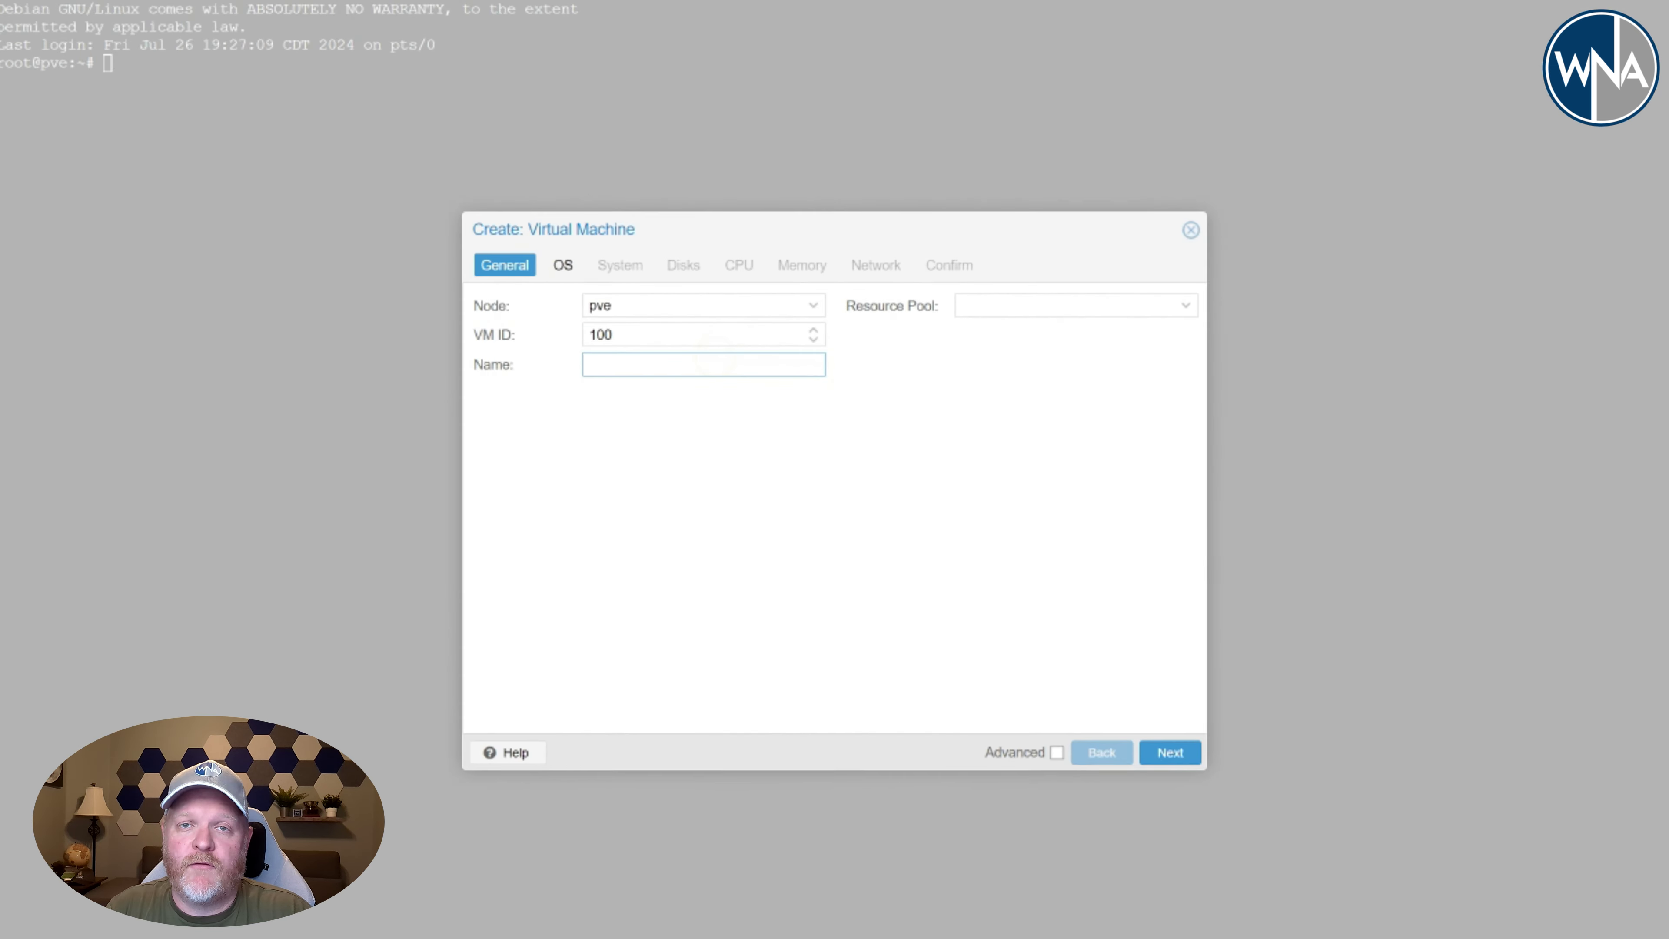
{"action": "type", "text": "plex"}
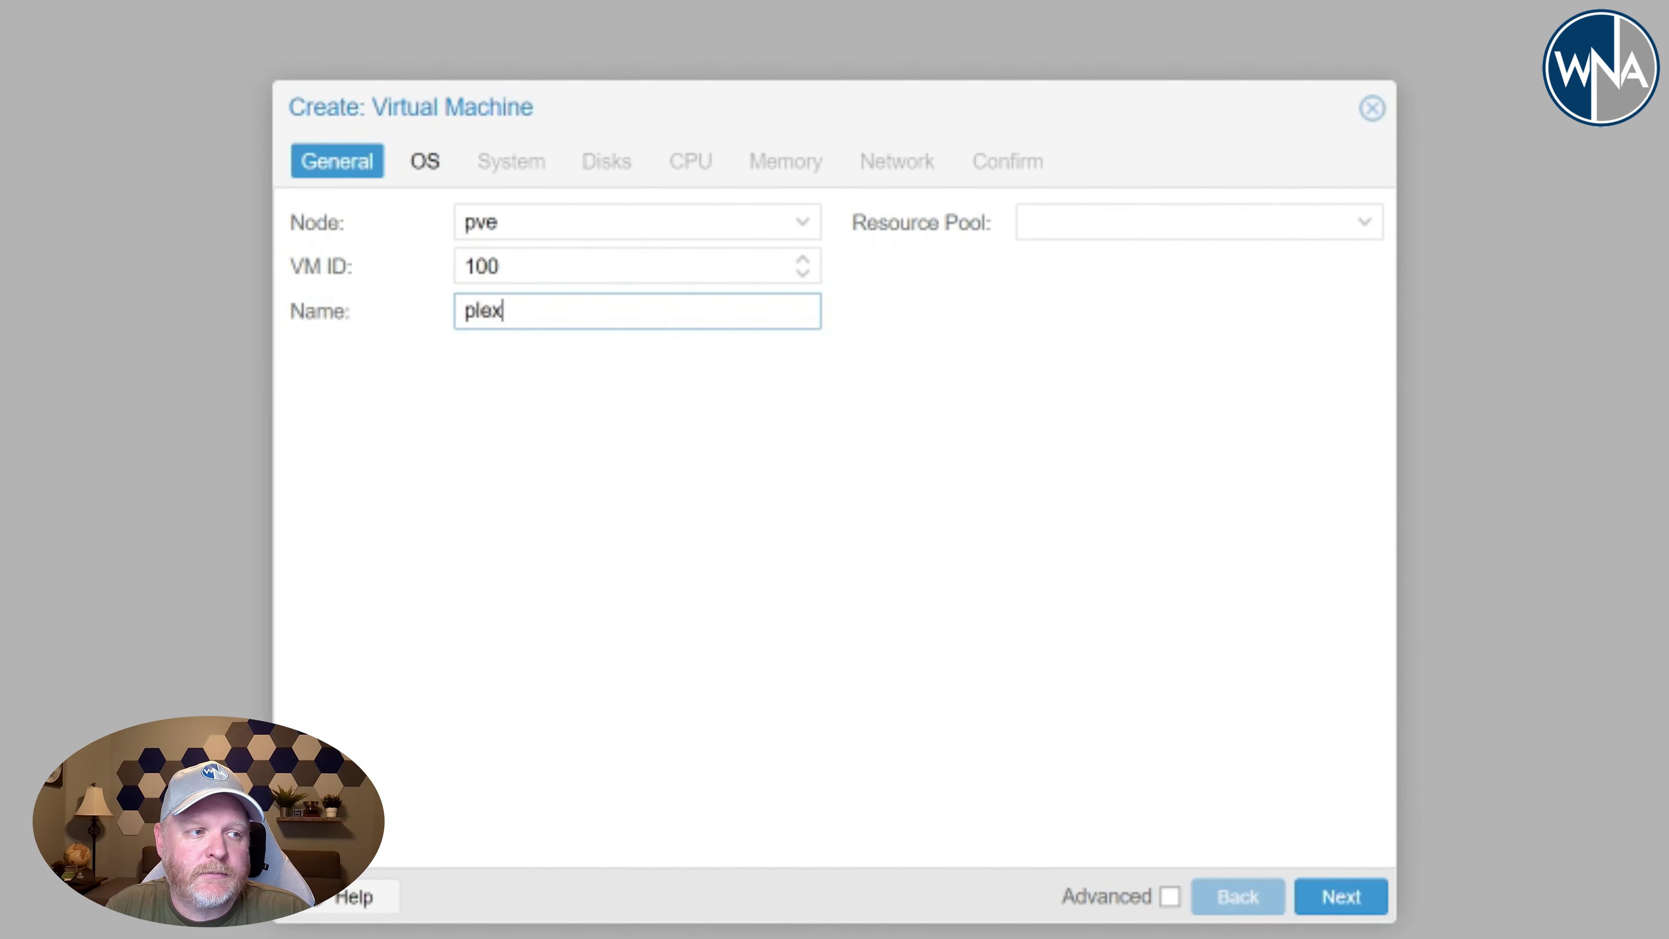
{"action": "left_click", "coordinate": [1341, 896]}
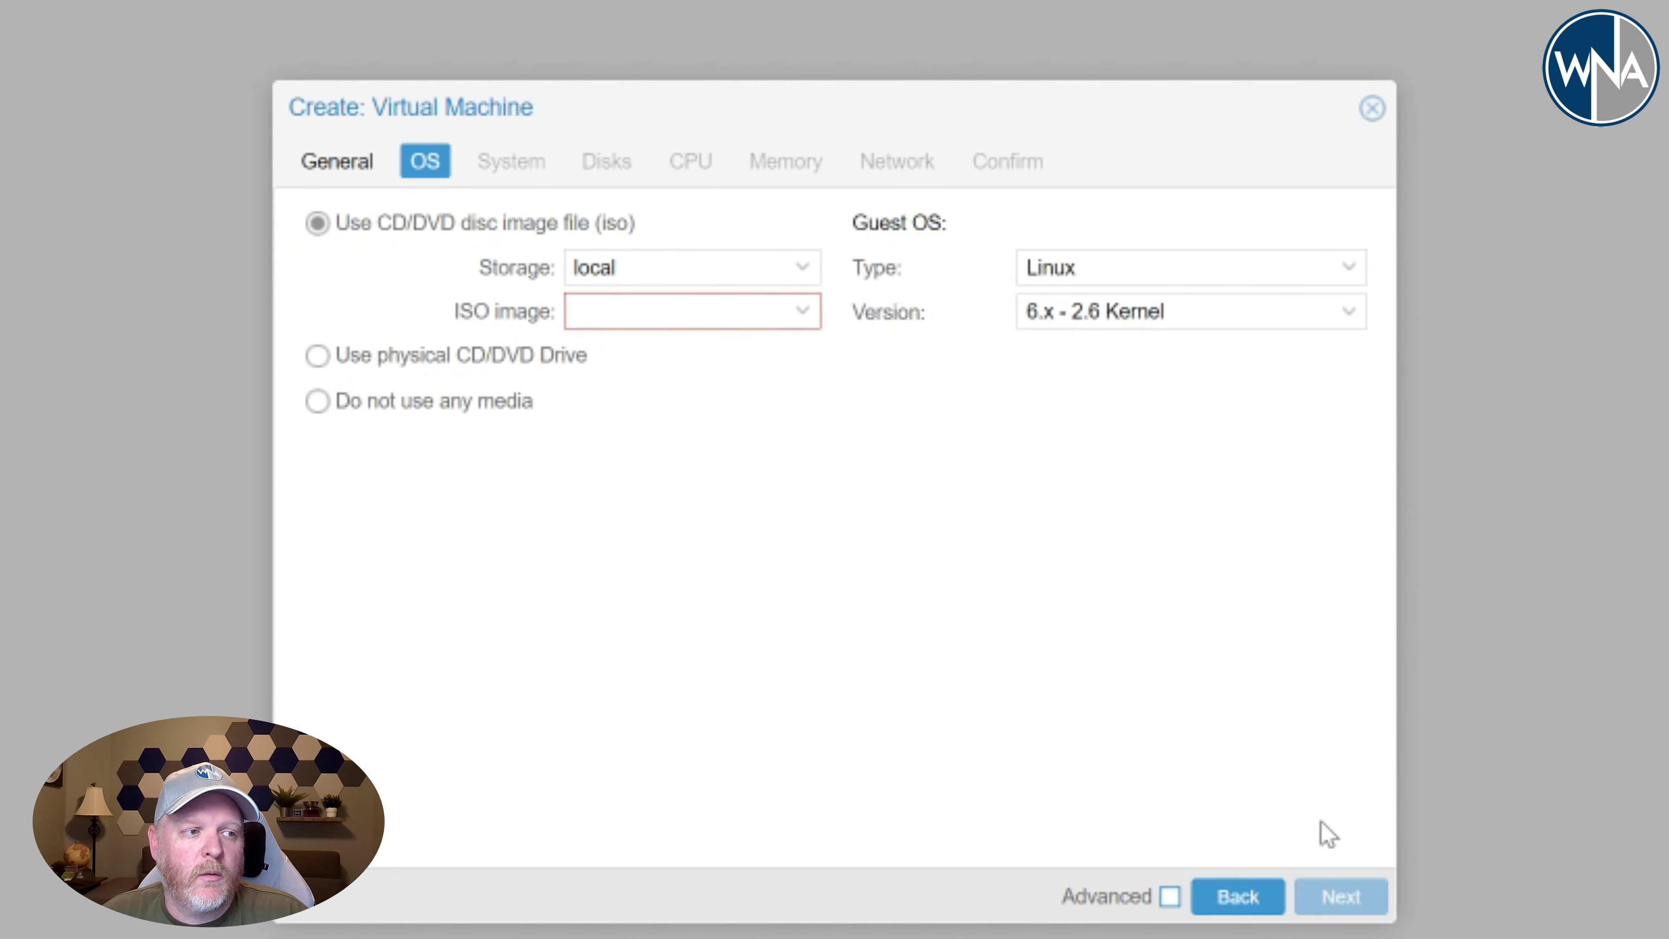
Choose ubuntu-24.04-live-server-amd64.iso from local storage as the virtual machine's installation image
{"action": "left_click", "coordinate": [778, 314]}
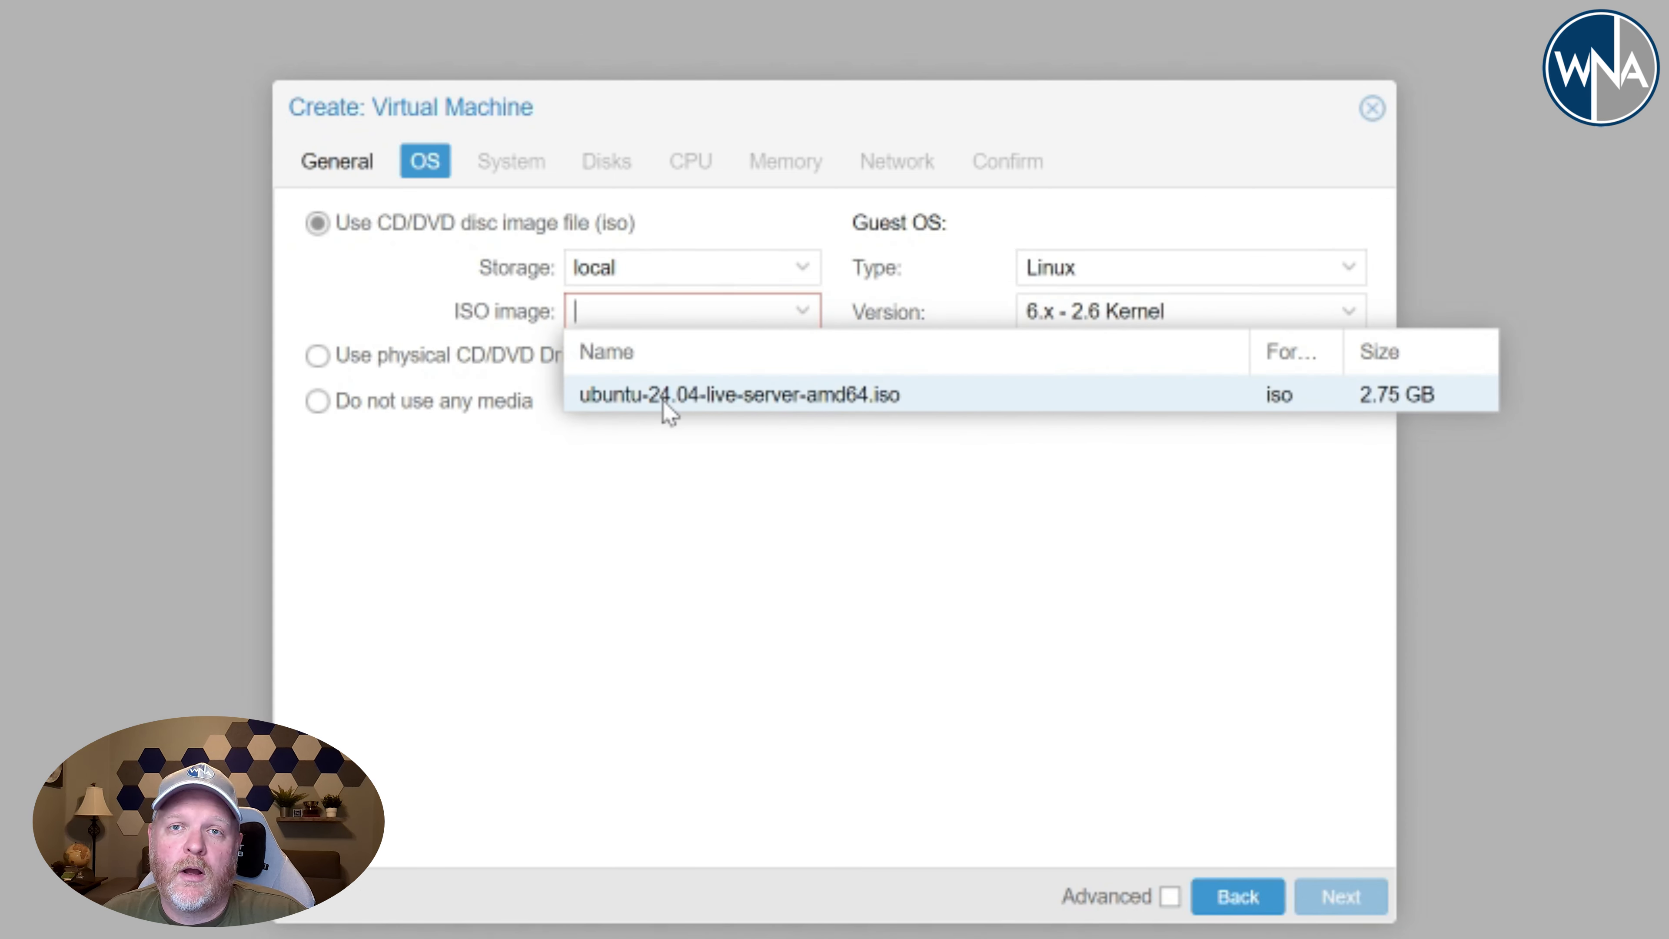
{"action": "left_click", "coordinate": [731, 400]}
{"action": "left_click", "coordinate": [1331, 896]}
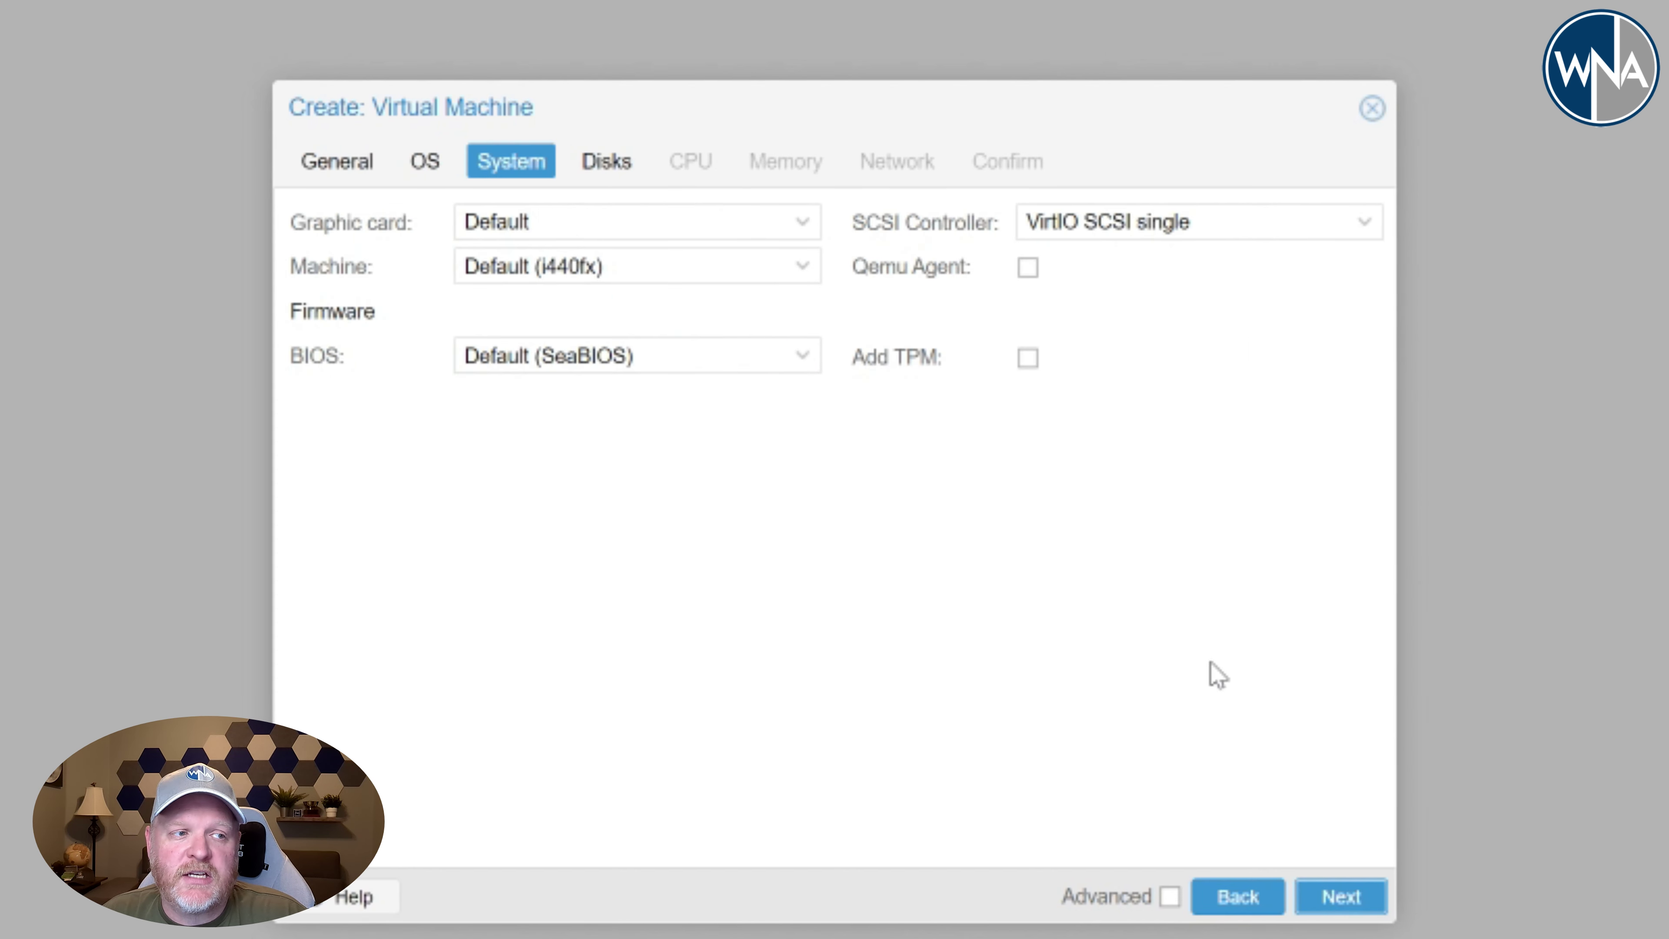
Keep the default system settings and enable Discard on the 32 GiB SCSI disk stored on local-lvm
{"action": "left_click", "coordinate": [1337, 898]}
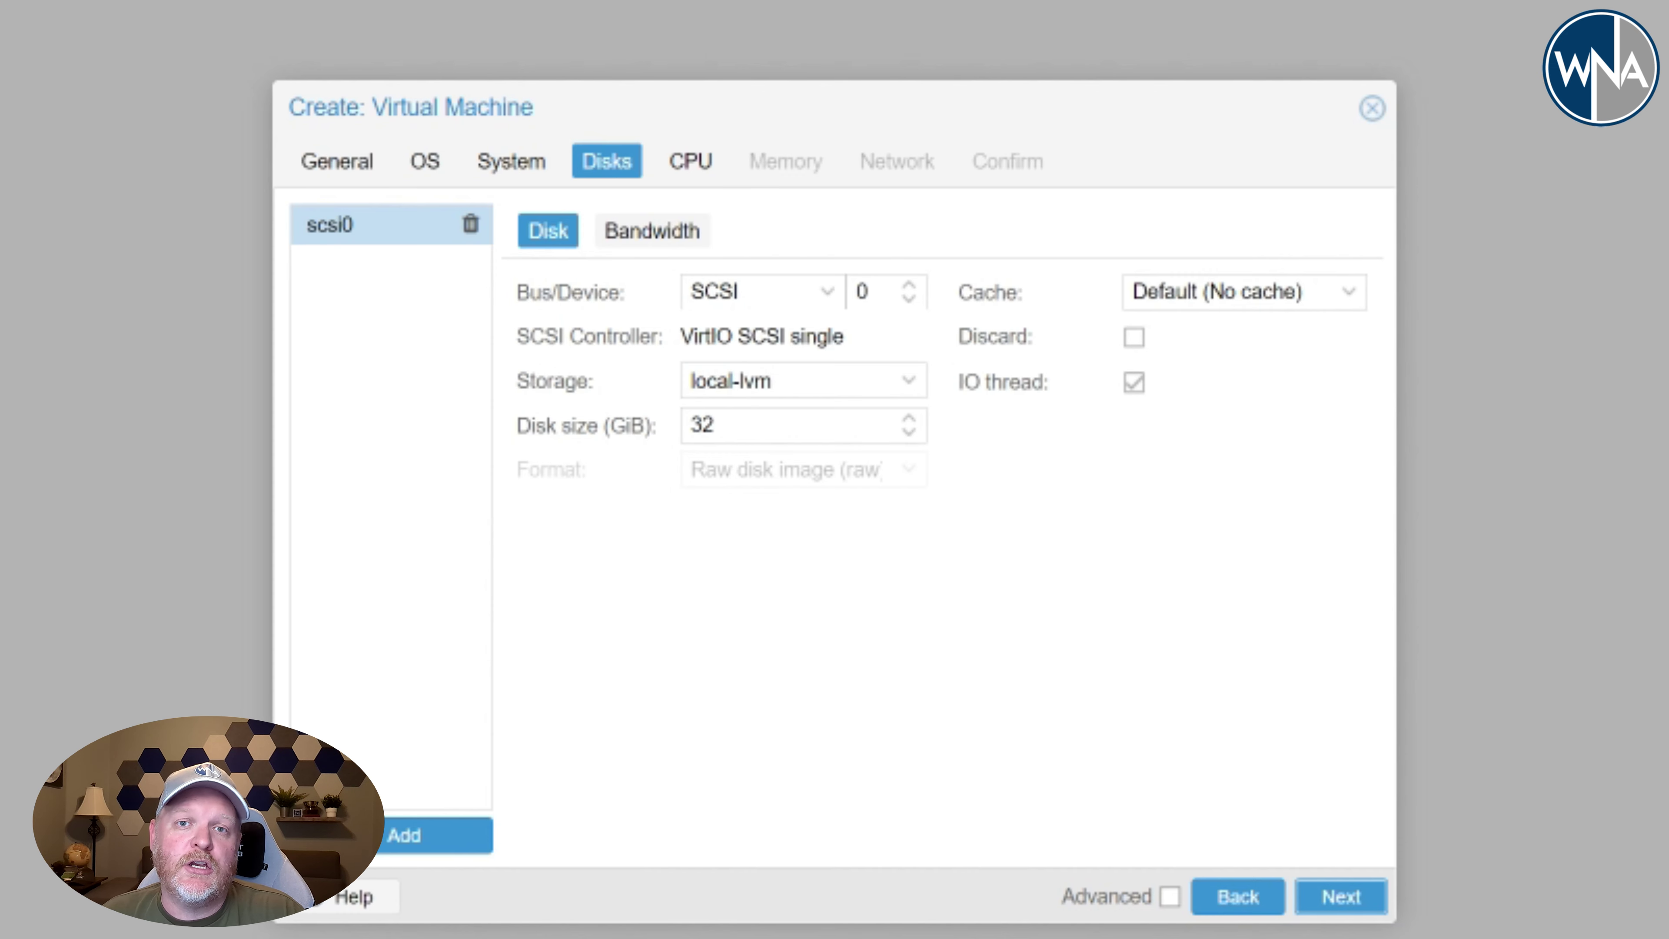
{"action": "left_click", "coordinate": [786, 424]}
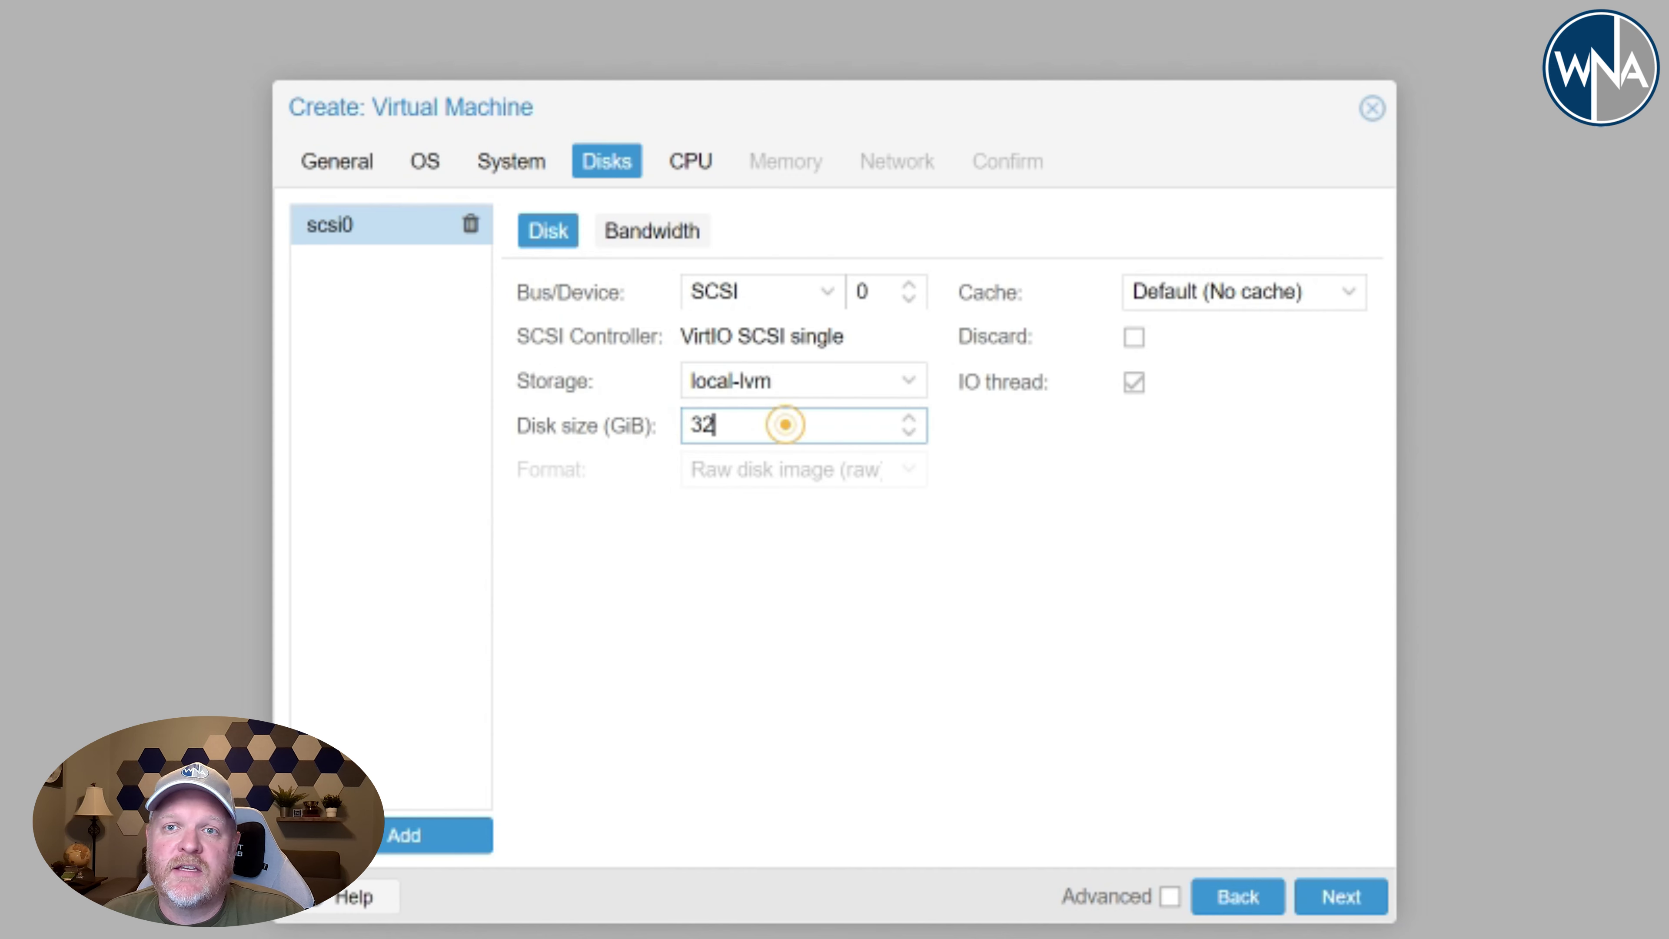
{"action": "left_click", "coordinate": [1134, 338]}
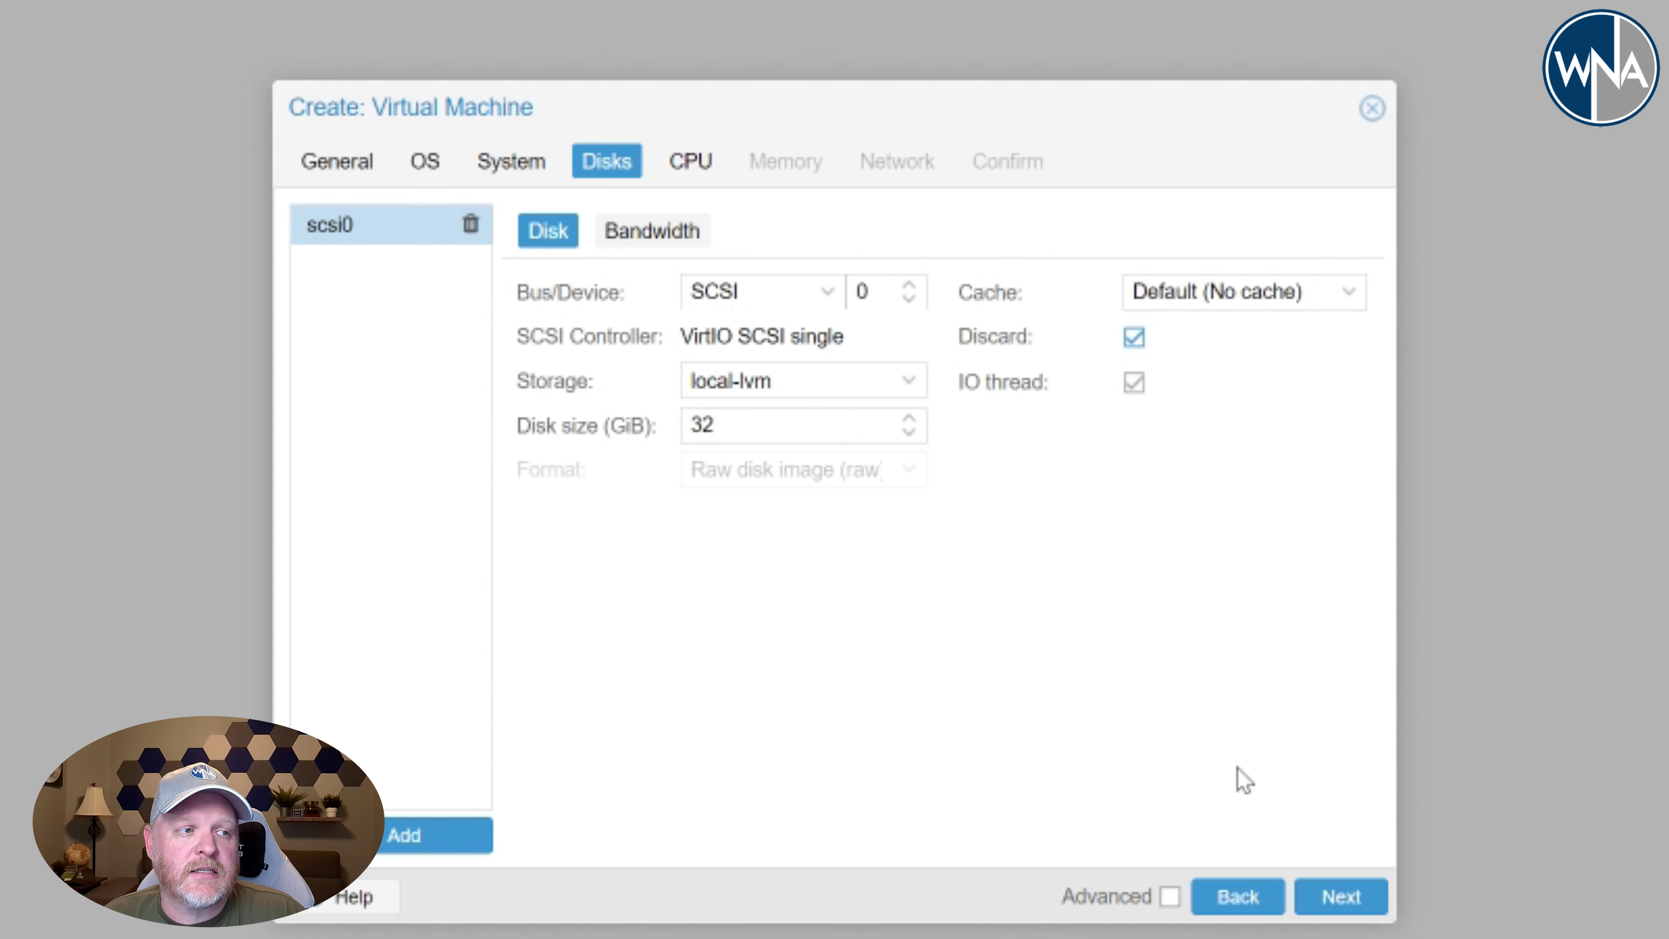
{"action": "left_click", "coordinate": [1340, 899]}
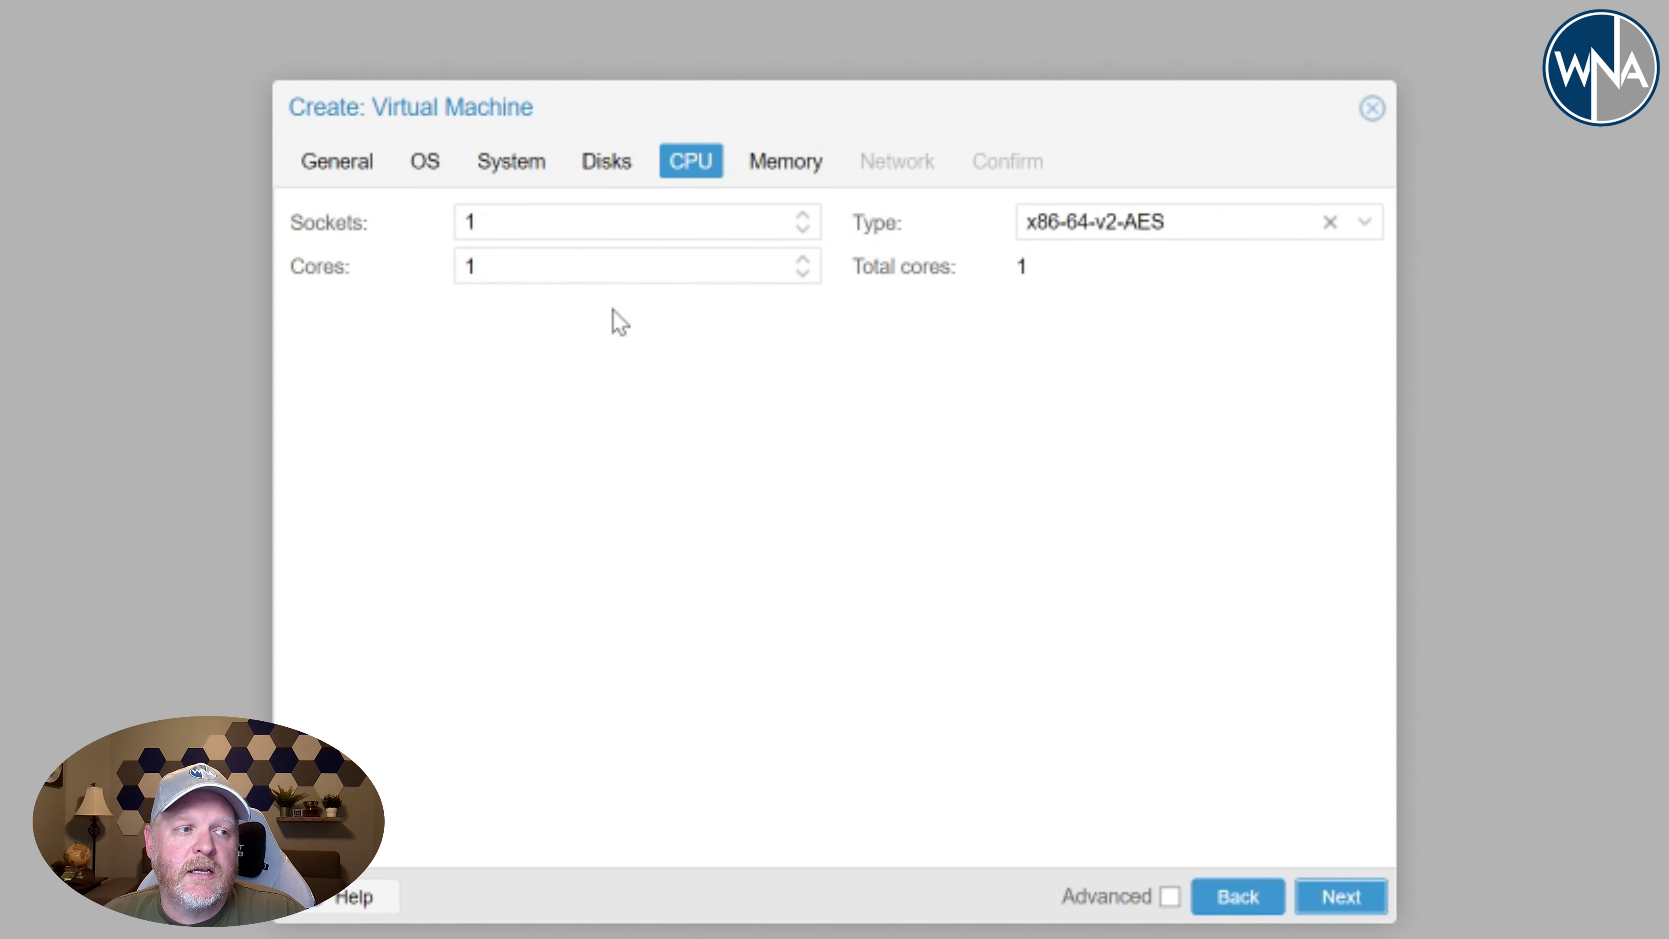
Assign 2 CPU cores and 4096 MiB of memory to the virtual machine
{"action": "double_click", "coordinate": [566, 268]}
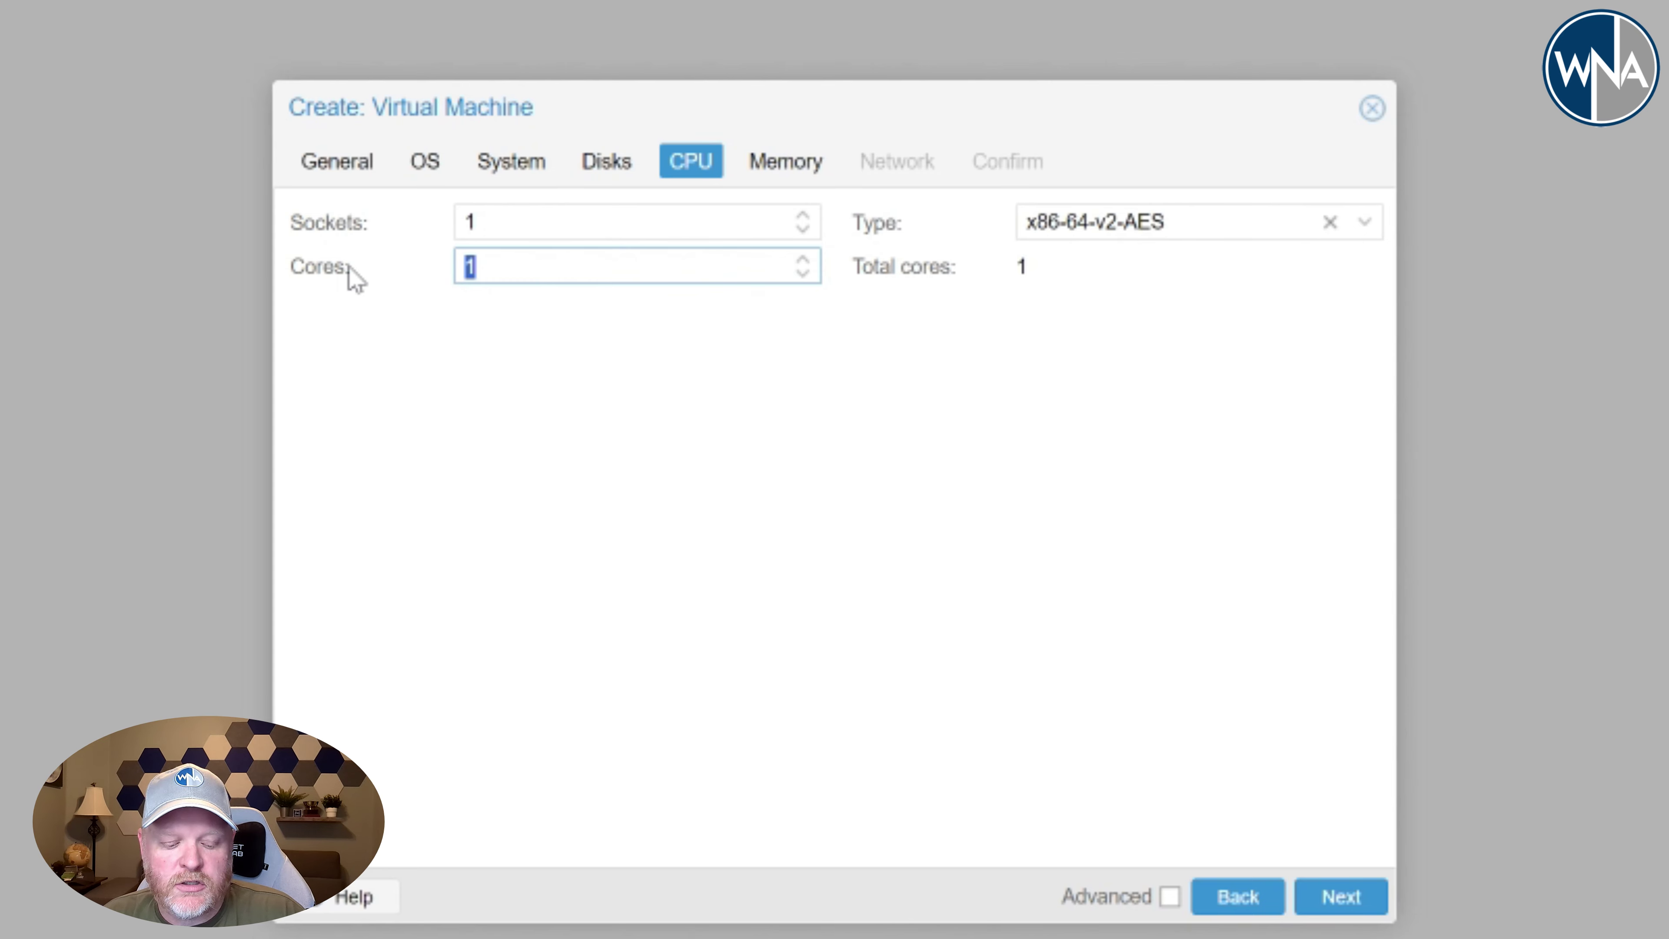
{"action": "type", "text": "2"}
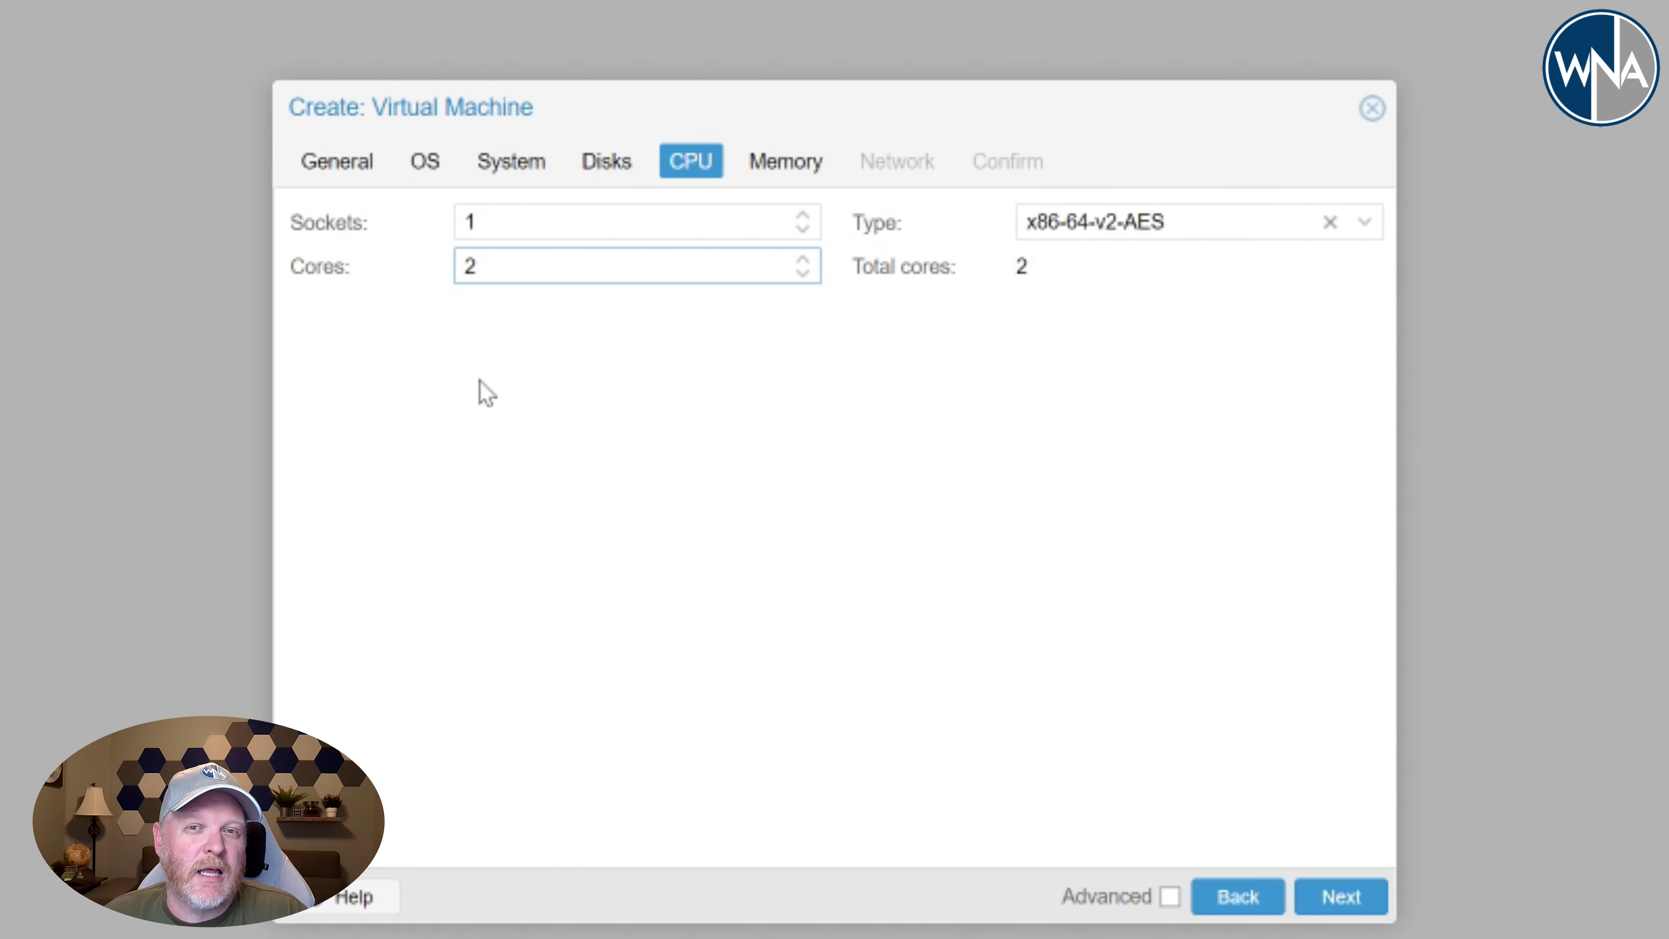
{"action": "left_click", "coordinate": [1344, 896]}
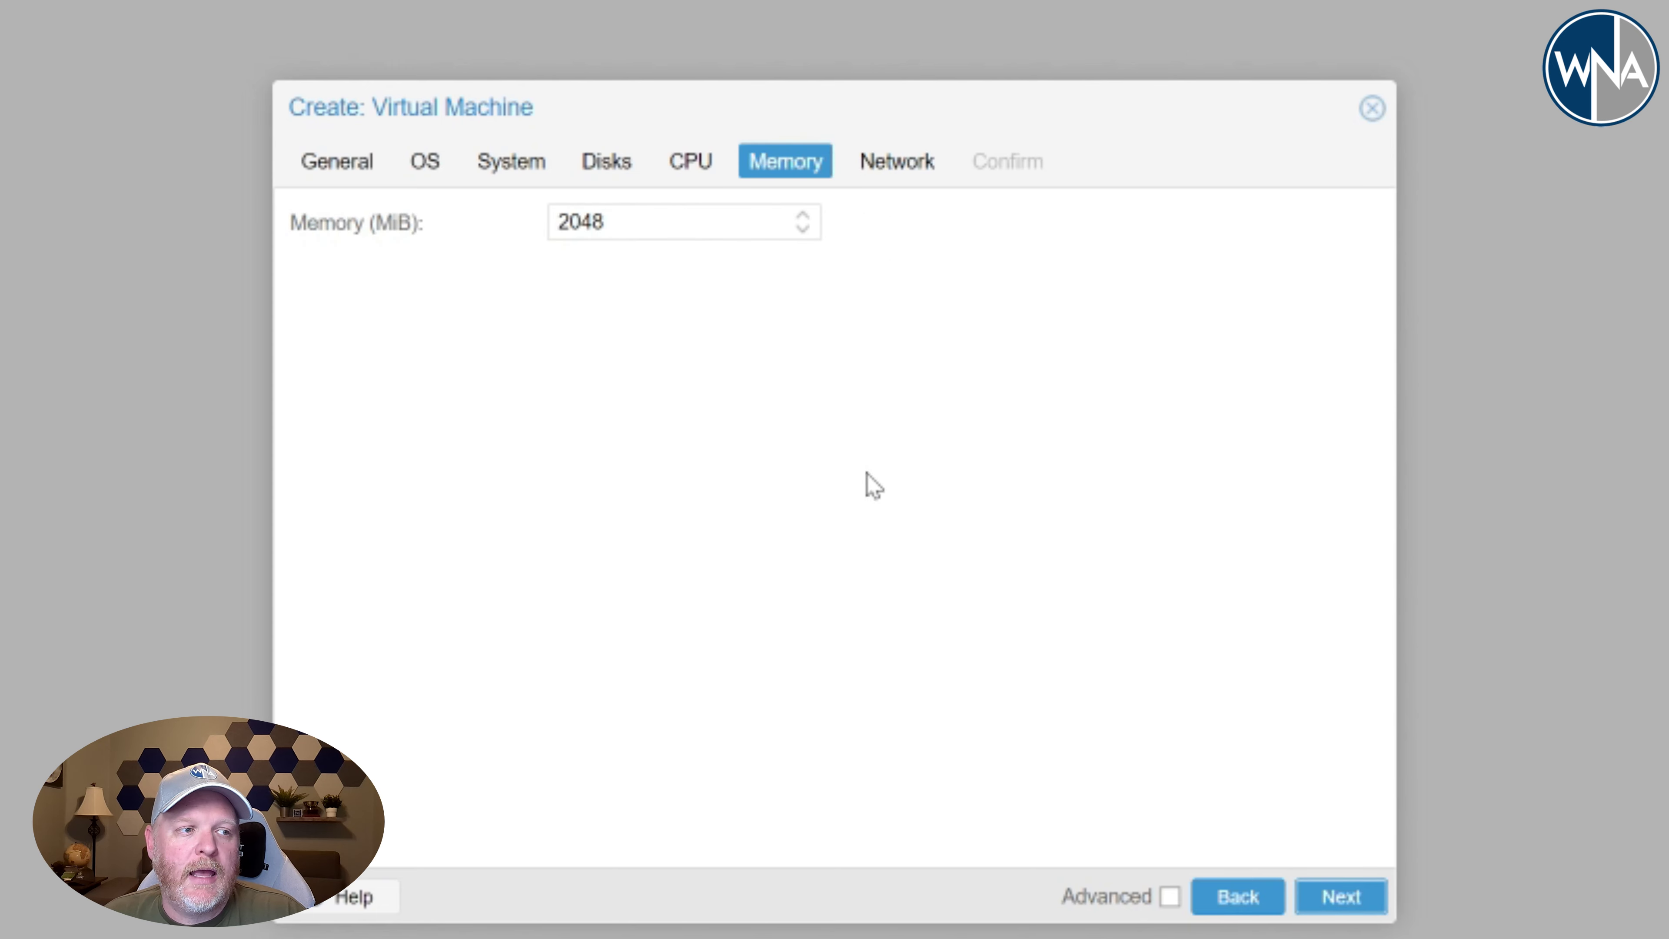
{"action": "double_click", "coordinate": [670, 222]}
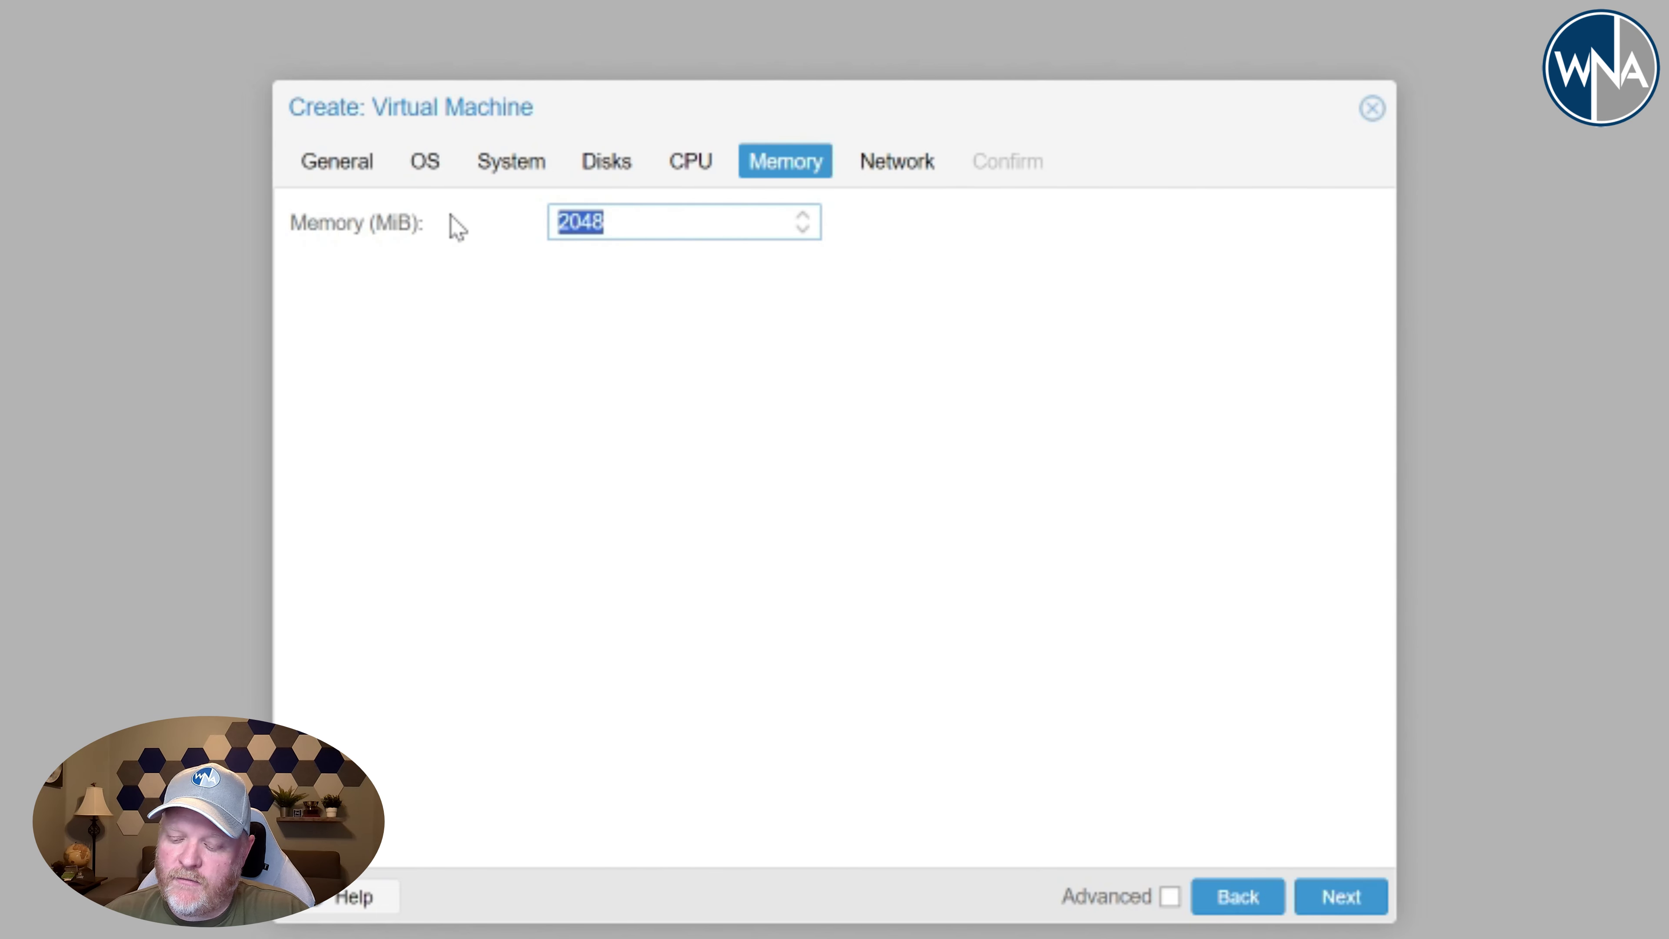
{"action": "type", "text": "4096"}
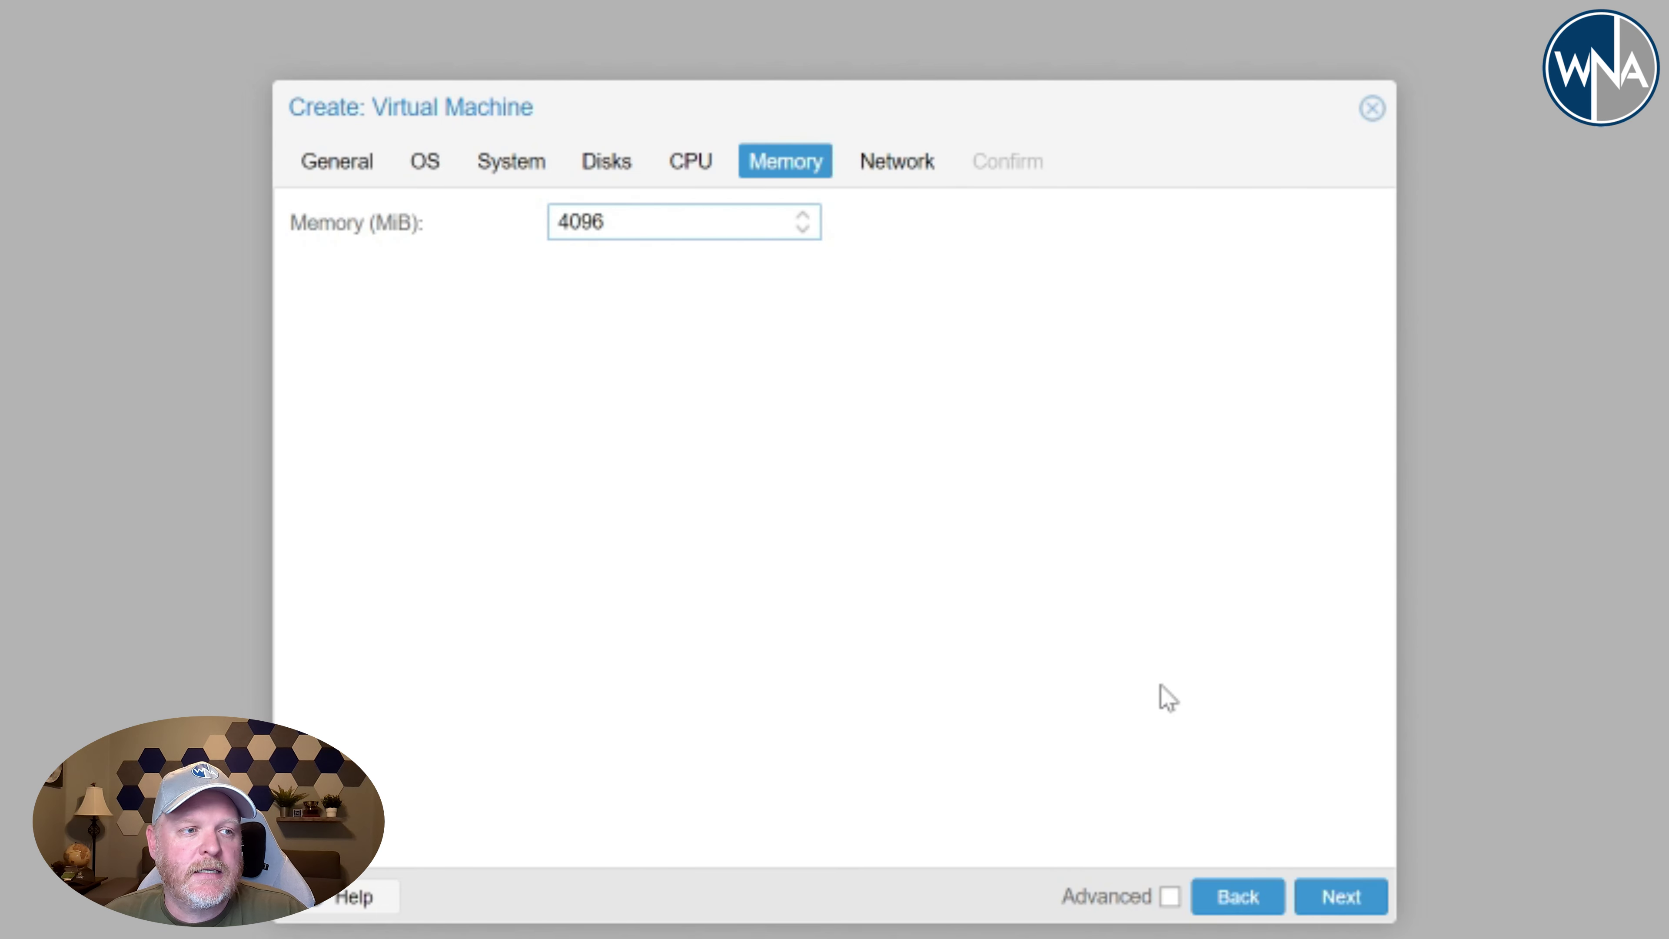
{"action": "left_click", "coordinate": [1345, 898]}
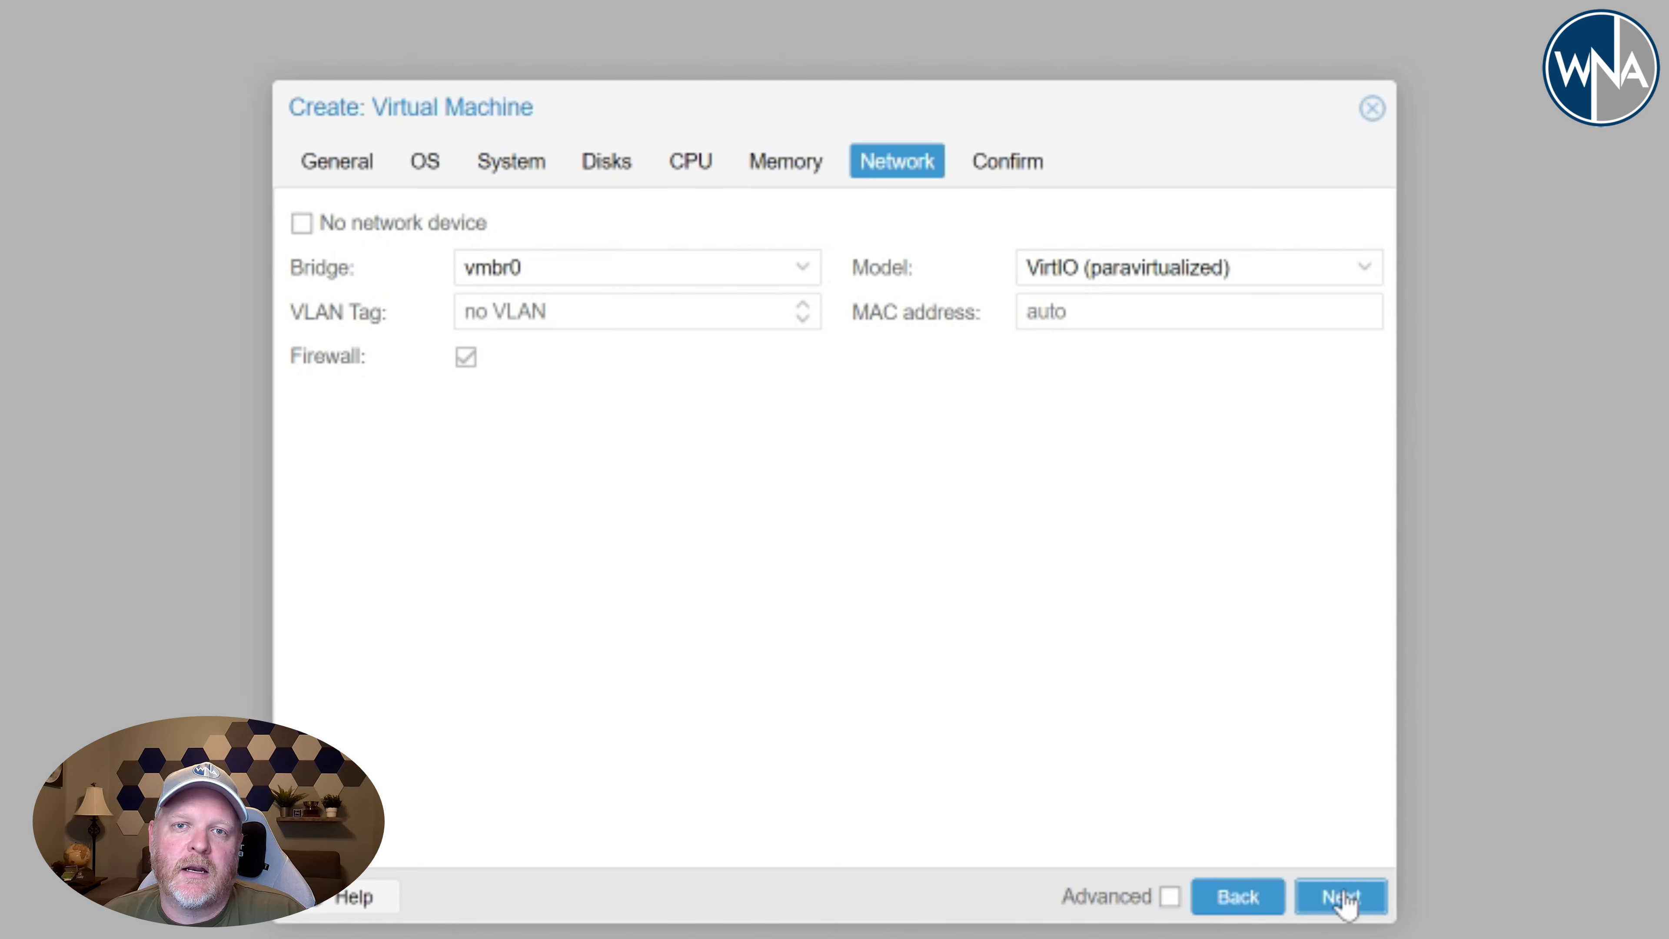
Finish creating the virtual machine with the default vmbr0 VirtIO network, and start it with the Try or Install Ubuntu Server boot entry
{"action": "left_click", "coordinate": [1343, 900]}
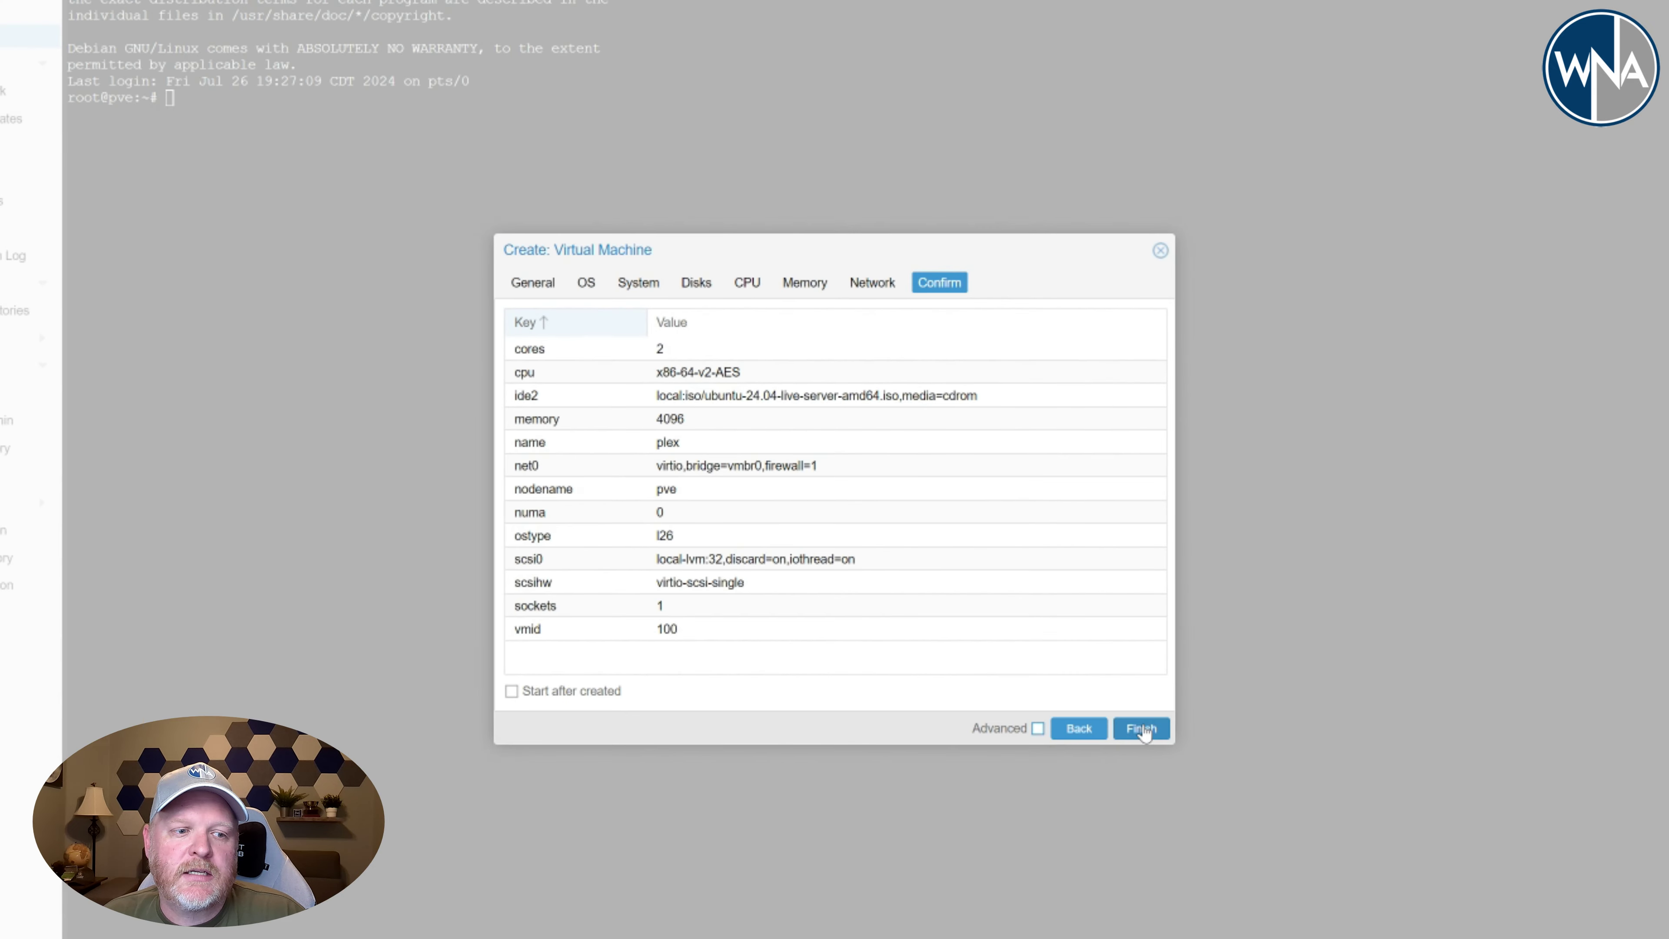
{"action": "left_click", "coordinate": [1141, 729]}
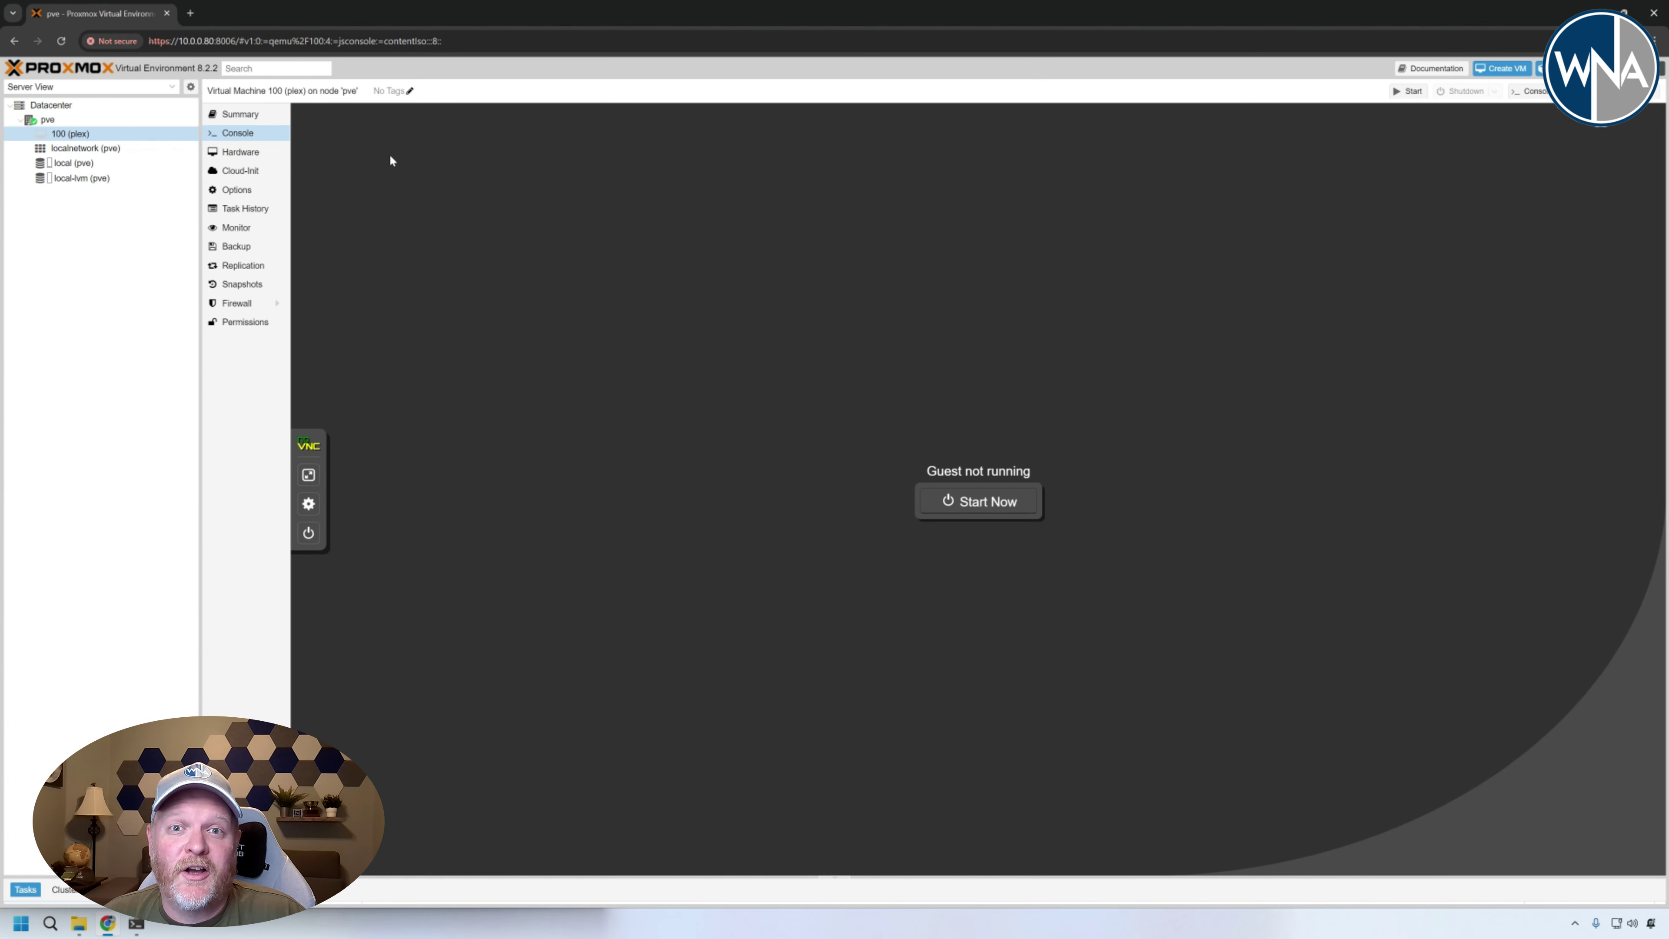
{"action": "left_click", "coordinate": [957, 504]}
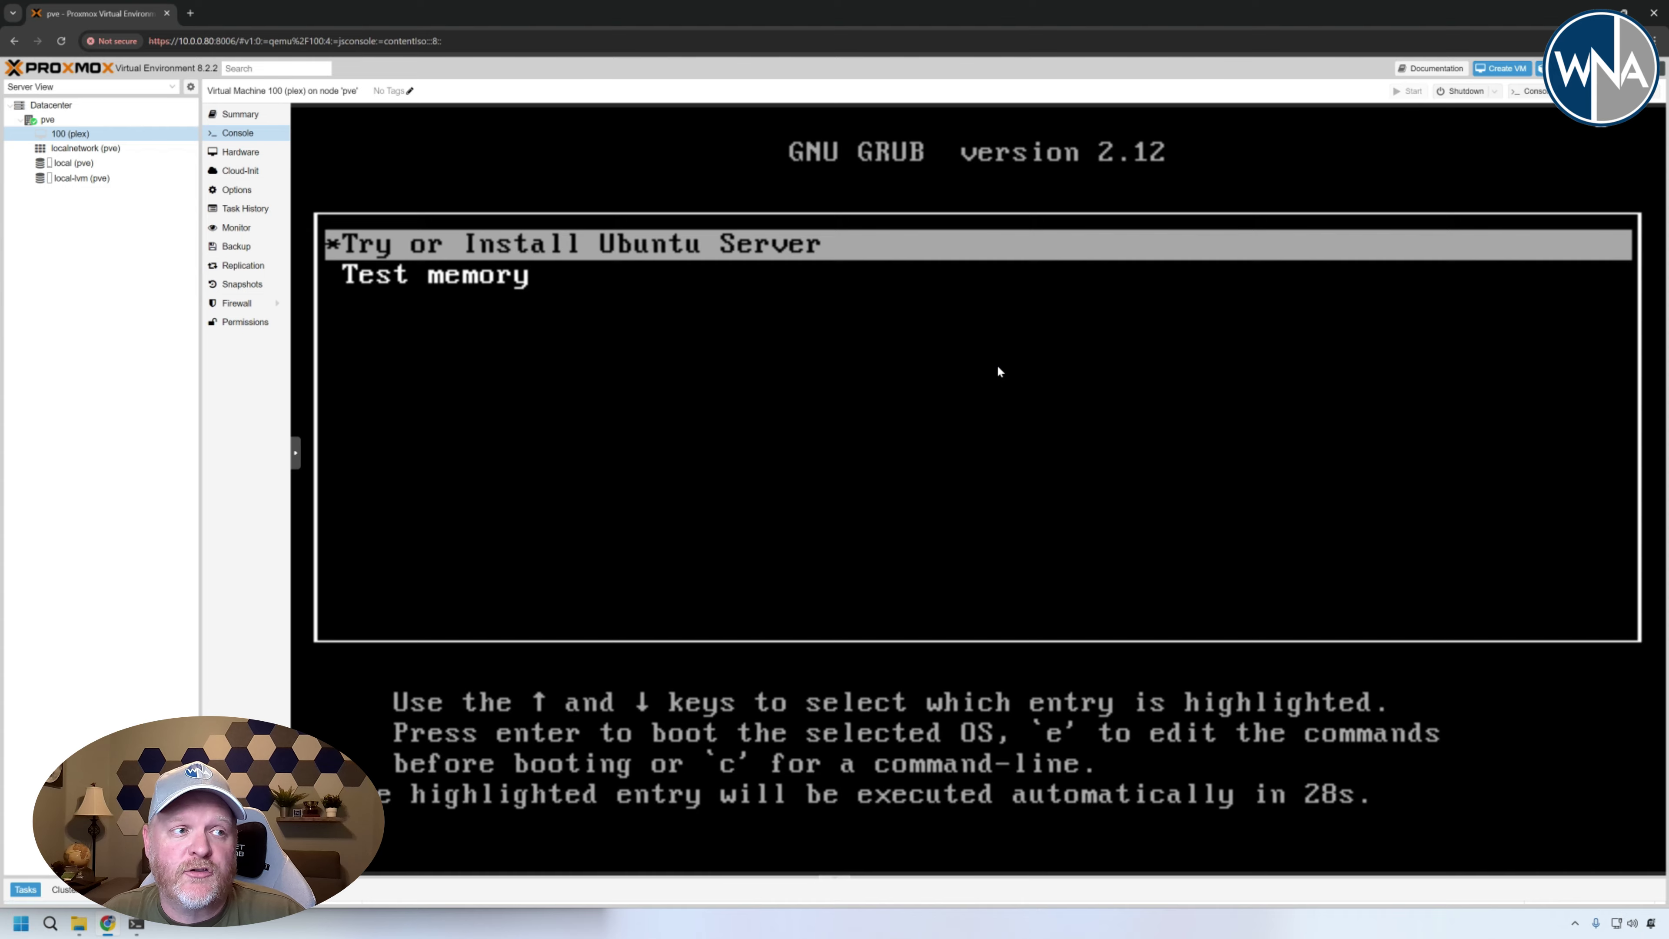
{"action": "key", "text": "Return"}
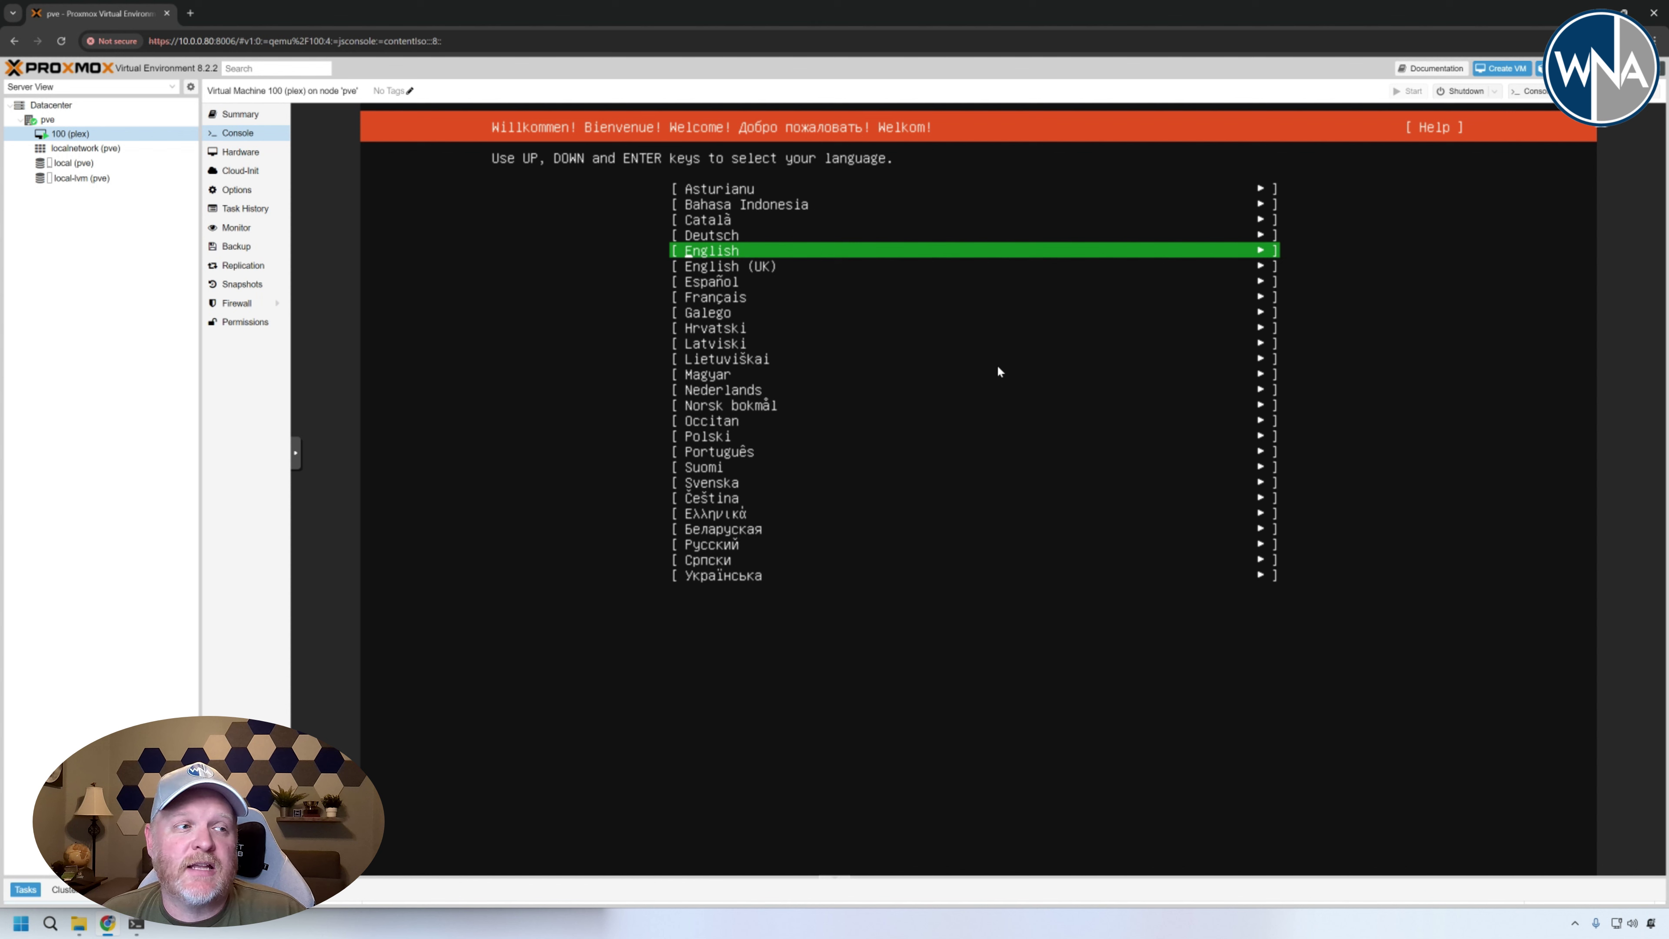
Choose English as the installer language, the English (US) keyboard layout and the standard Ubuntu Server base
{"action": "key", "text": "Return"}
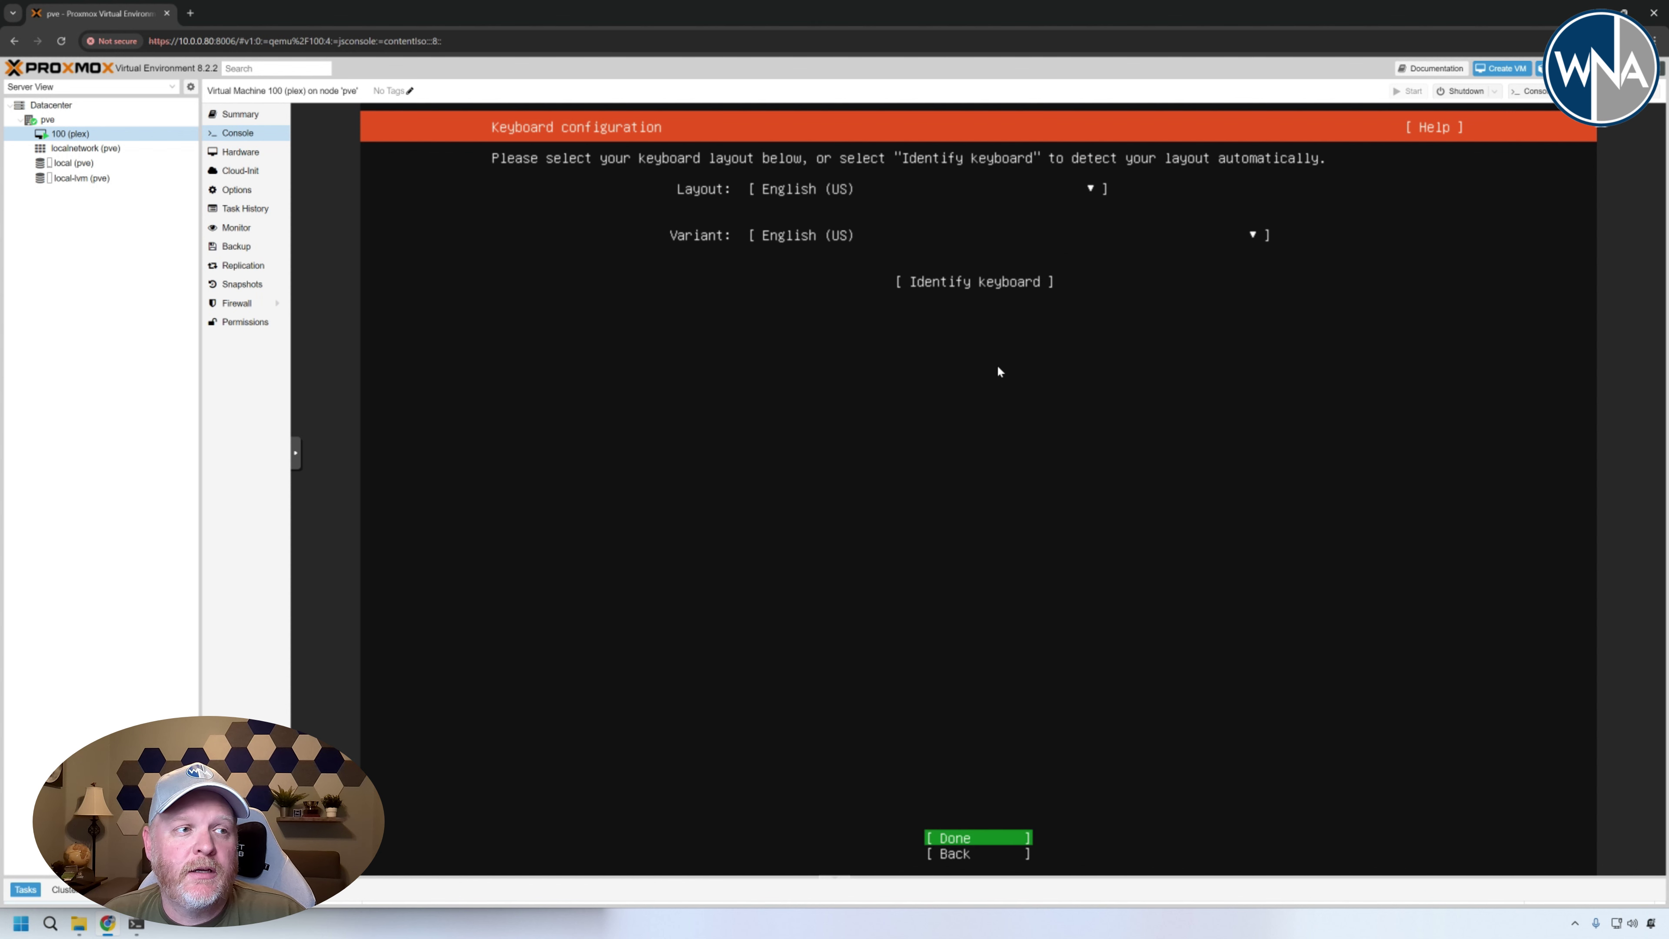
{"action": "key", "text": "Return"}
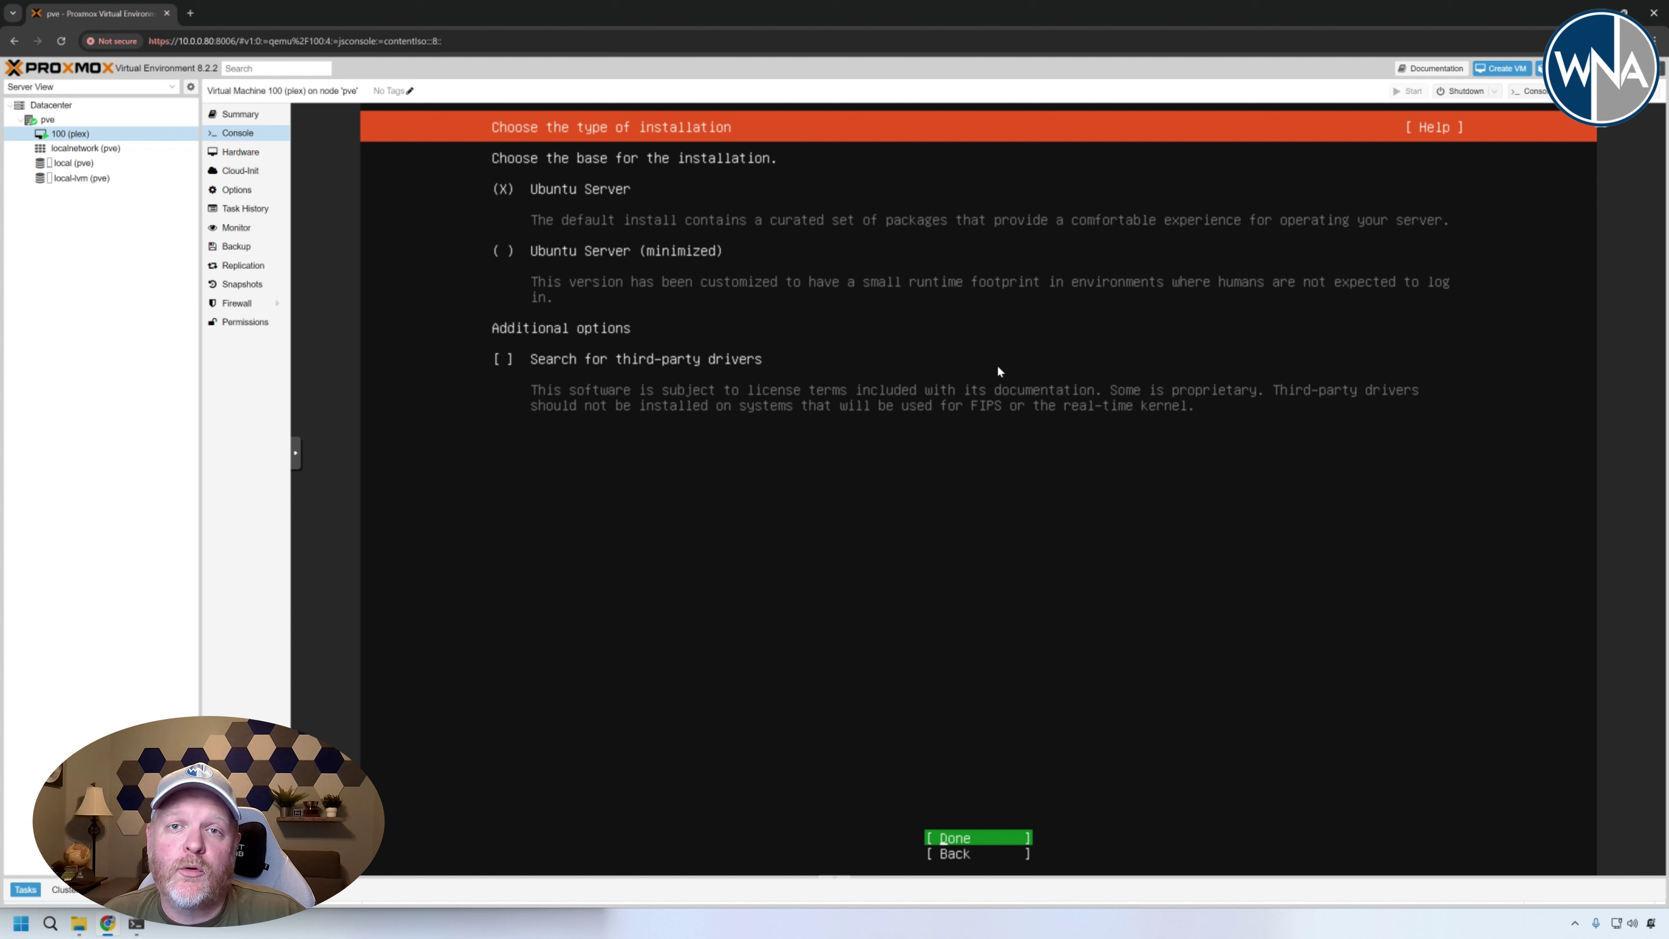
{"action": "key", "text": "Return"}
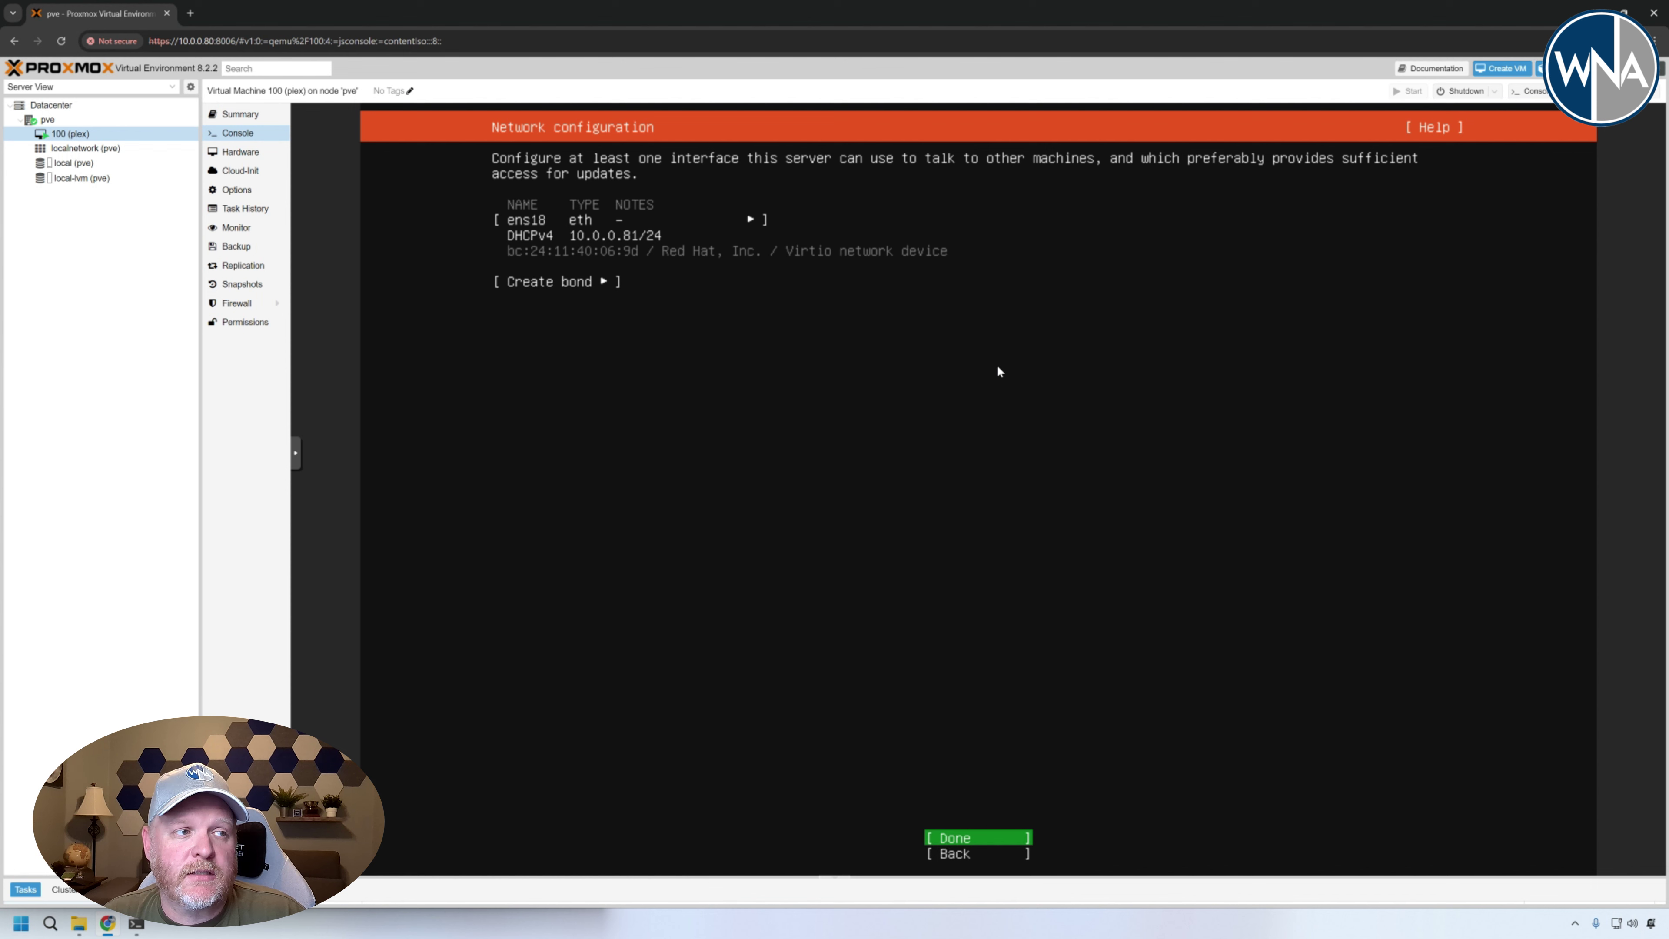
Accept the DHCP configuration of ens18, leave the proxy address blank and keep the default Ubuntu archive mirror
{"action": "key", "text": "Return"}
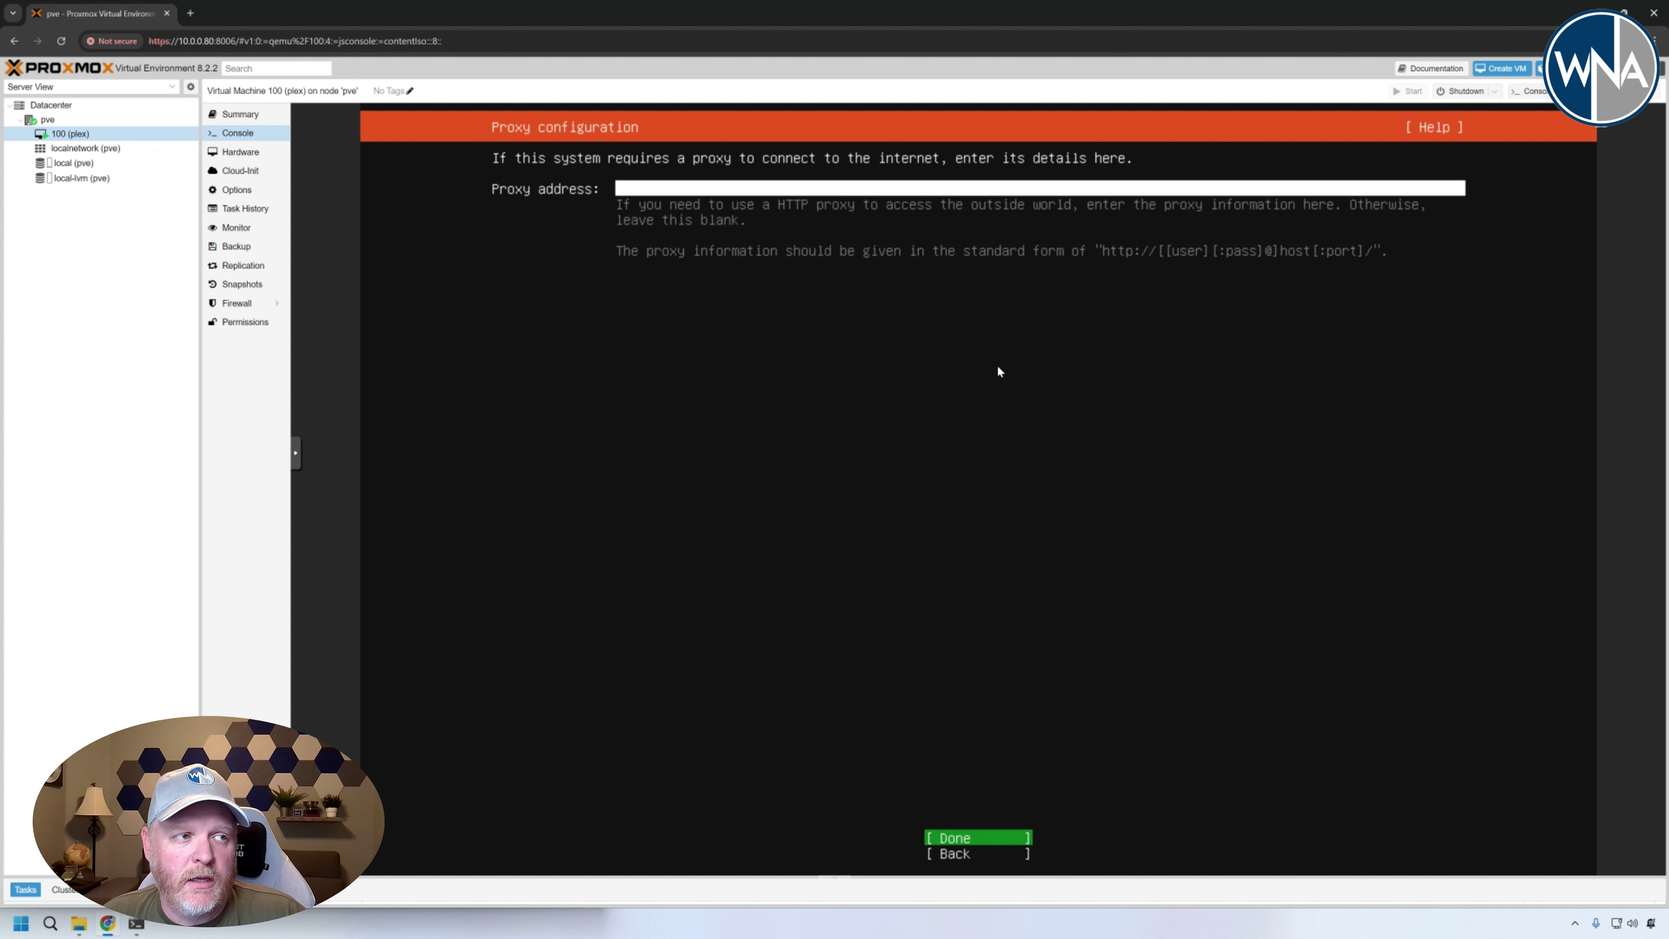
{"action": "key", "text": "Return"}
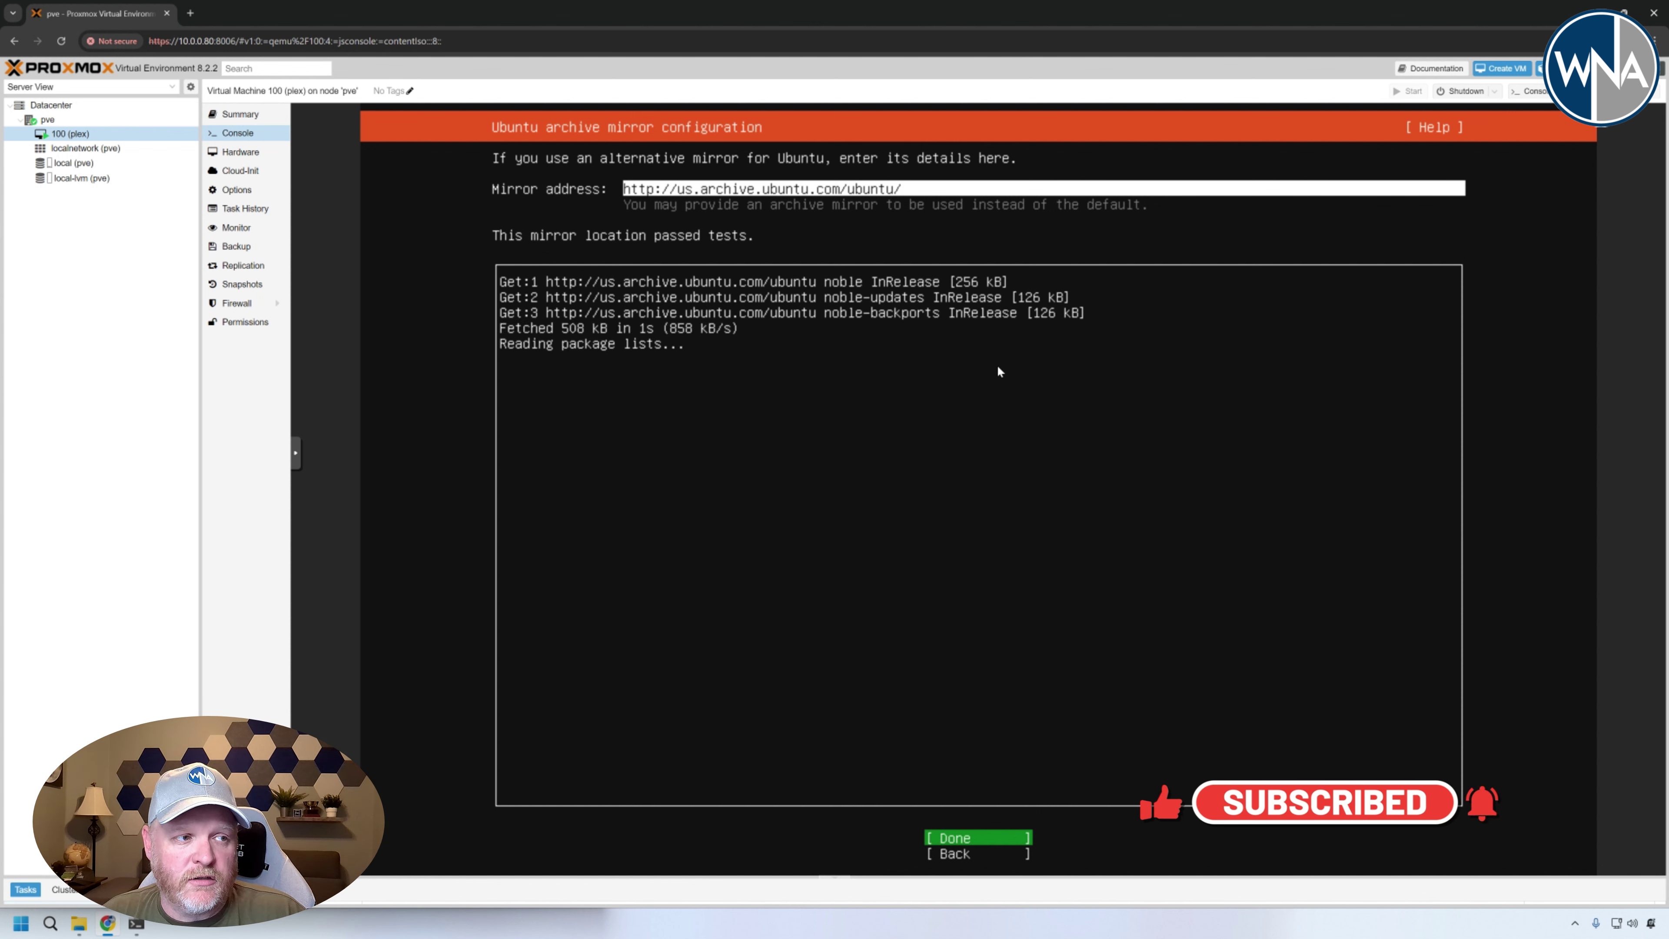
{"action": "key", "text": "Return"}
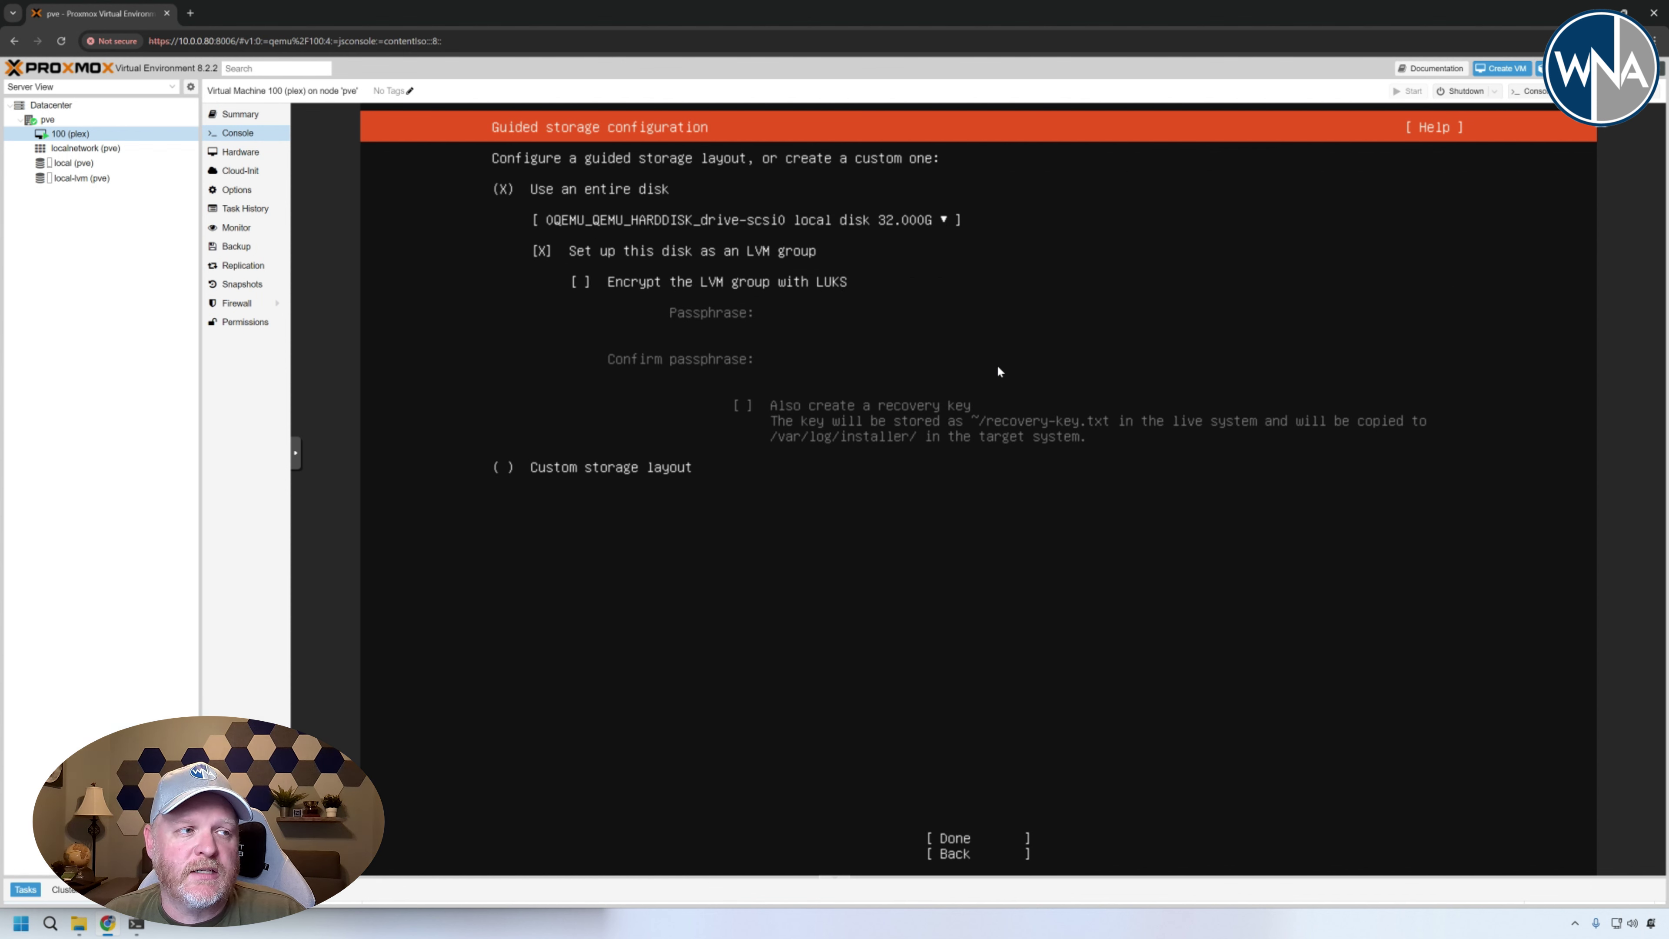
Accept the guided layout using the entire 32 GB disk as an unencrypted LVM group, and confirm the destructive disk formatting
{"action": "key", "text": "Tab"}
{"action": "key", "text": "Tab"}
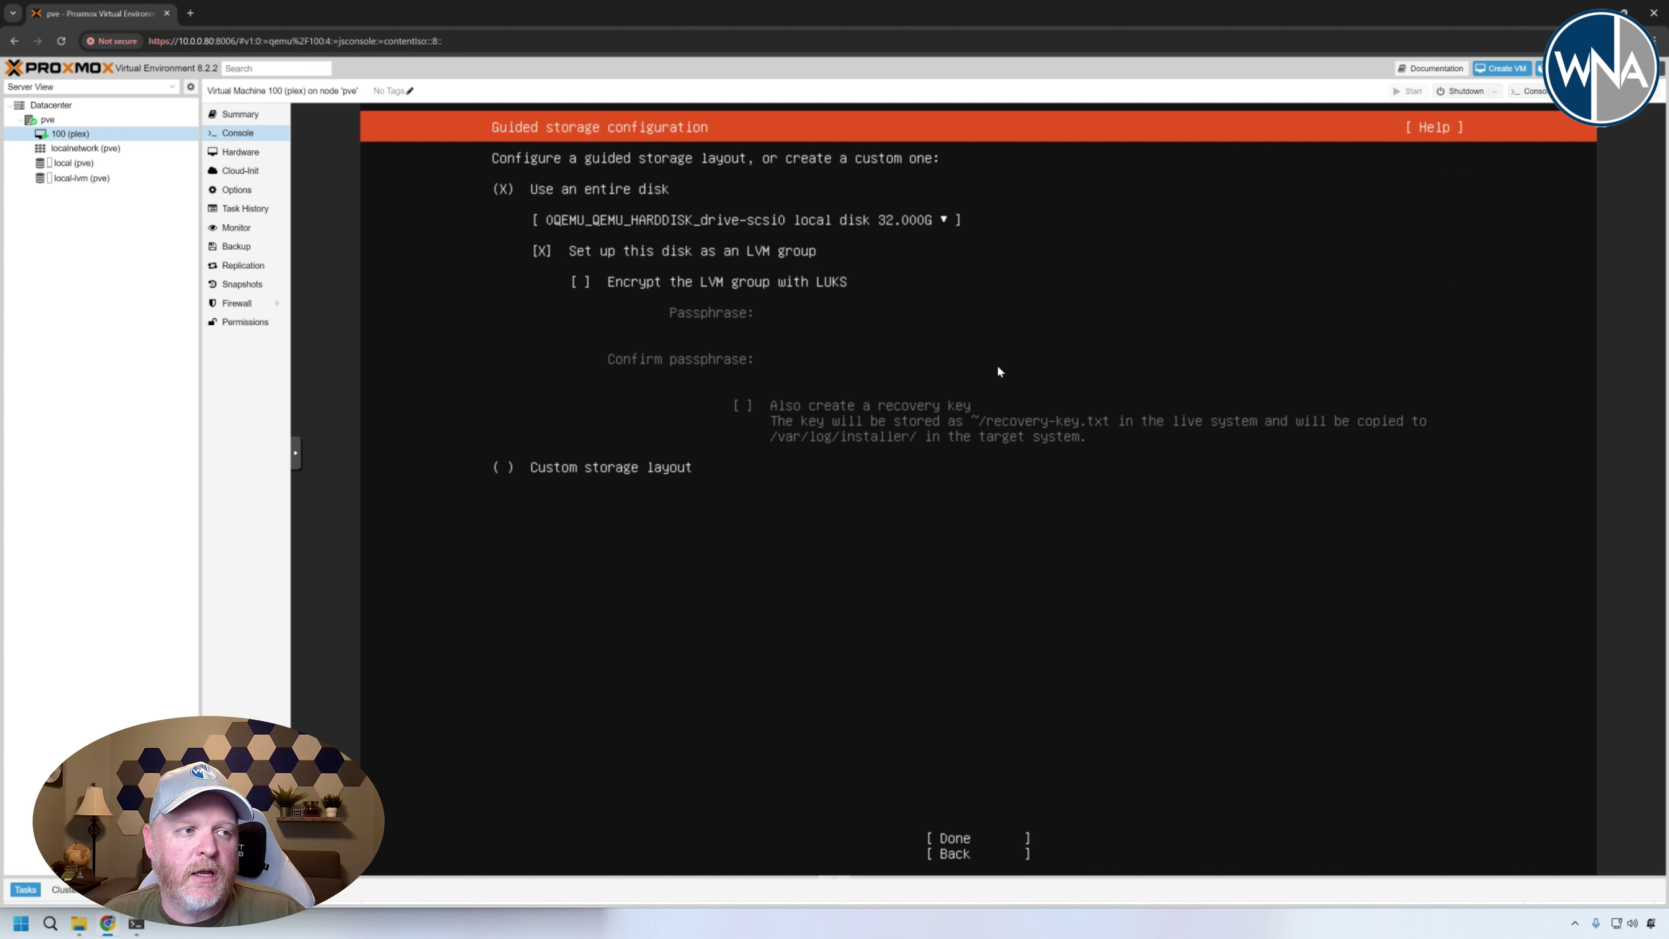
{"action": "key", "text": "Tab"}
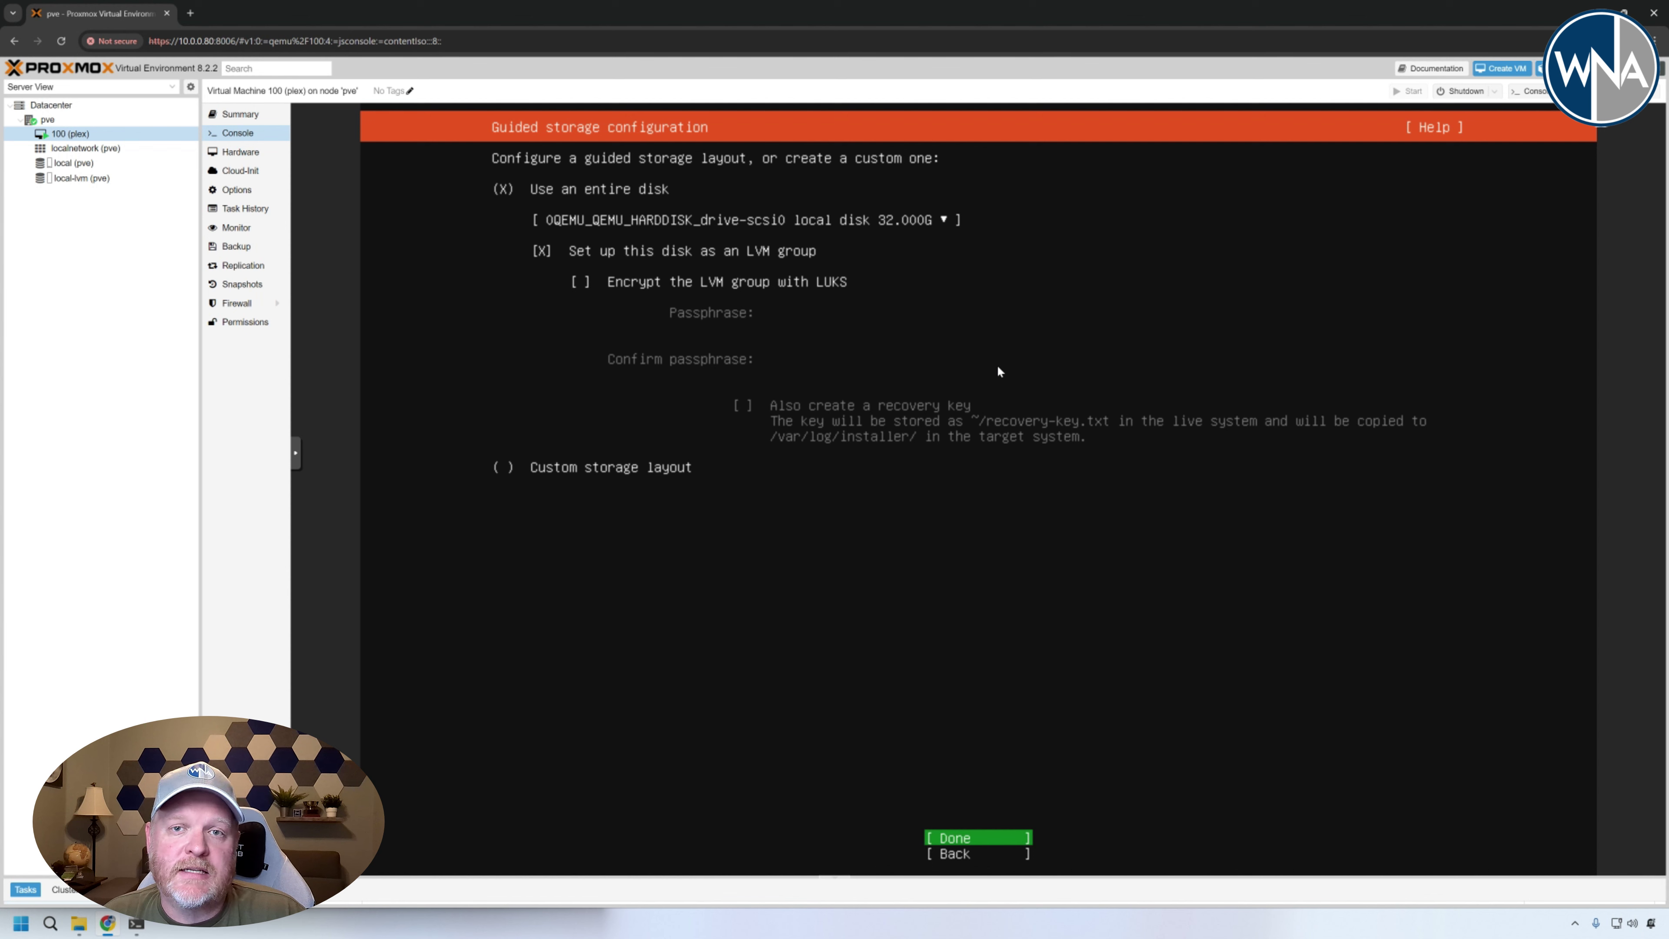
{"action": "key", "text": "Return"}
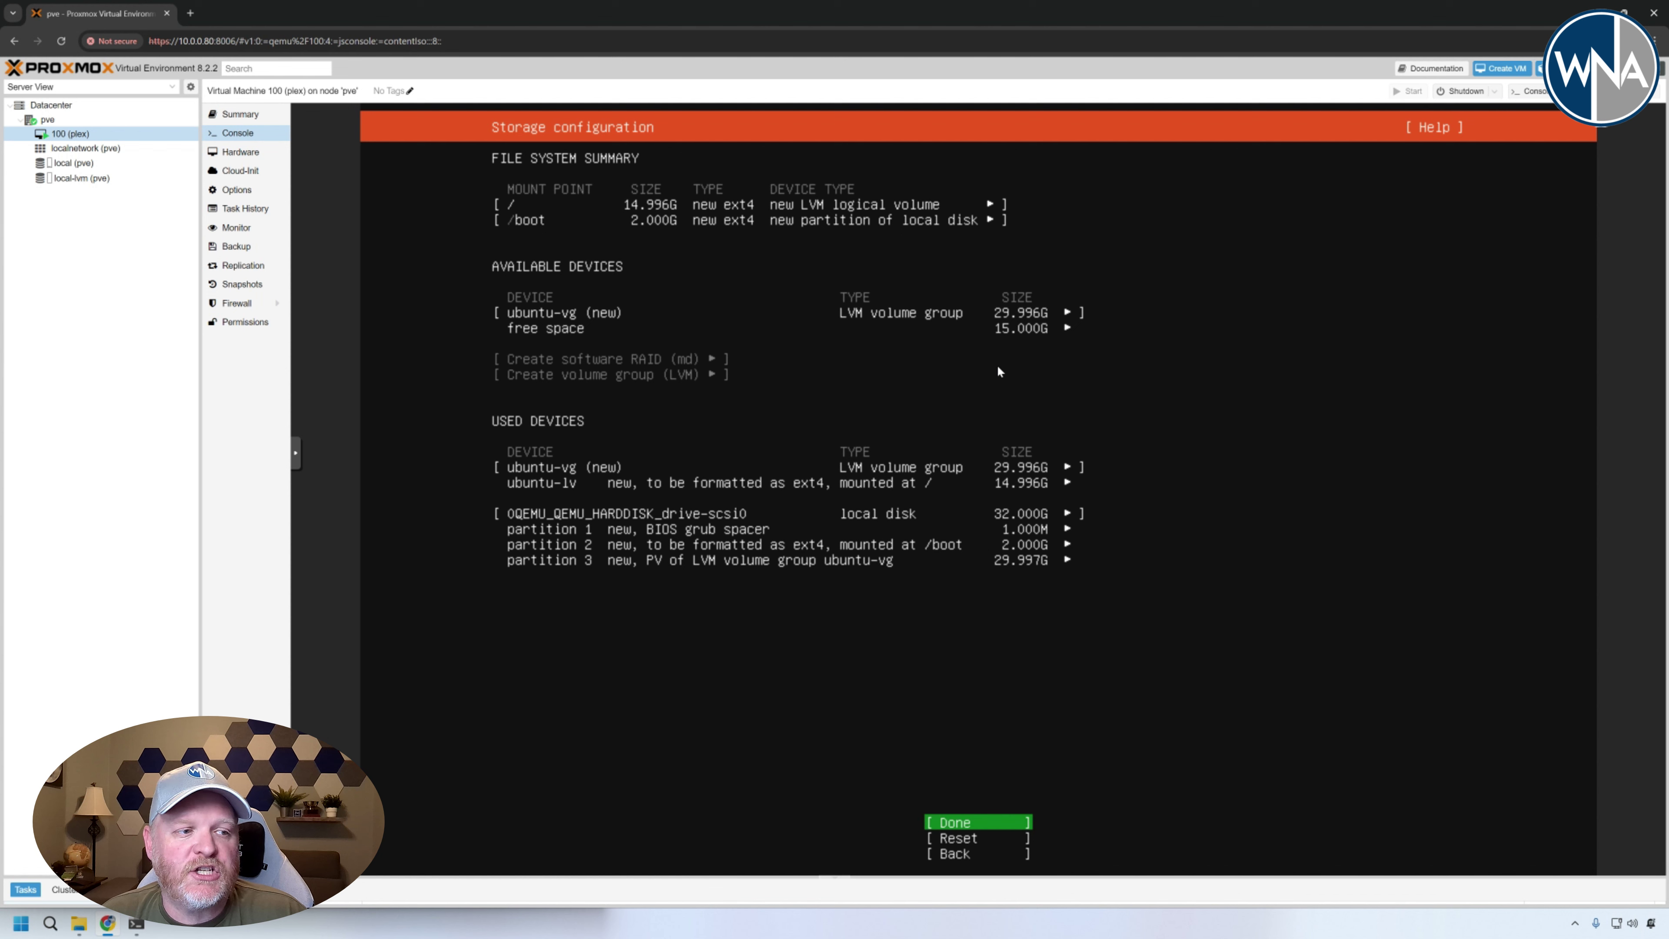
{"action": "key", "text": "Return"}
{"action": "key", "text": "Down"}
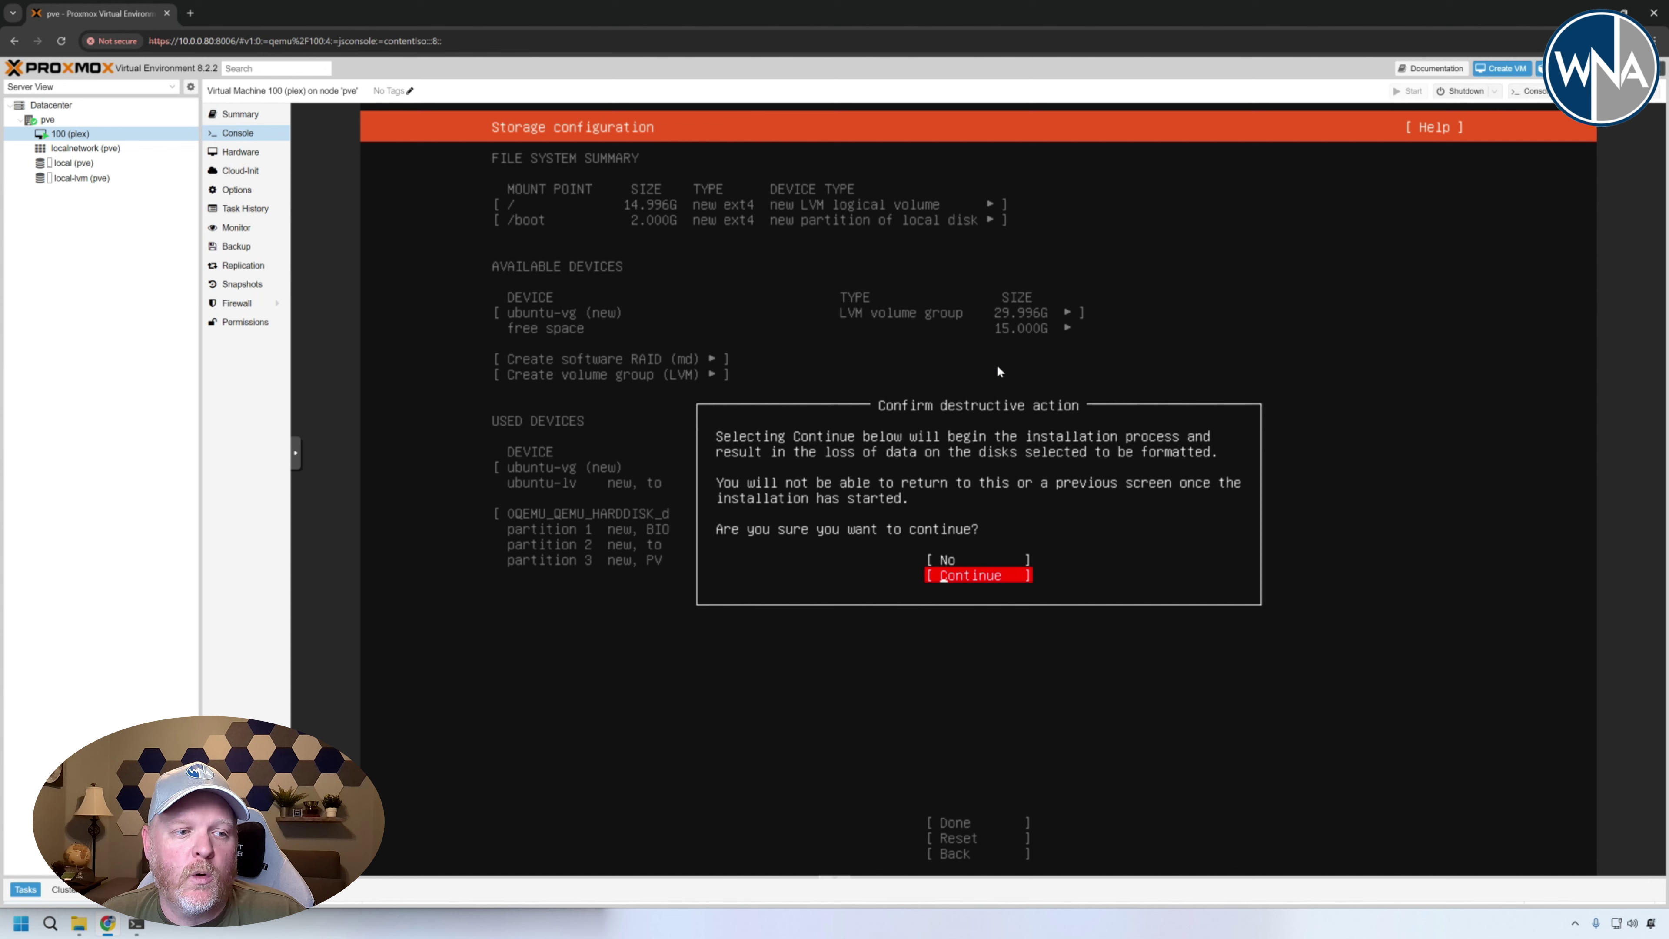
{"action": "key", "text": "Return"}
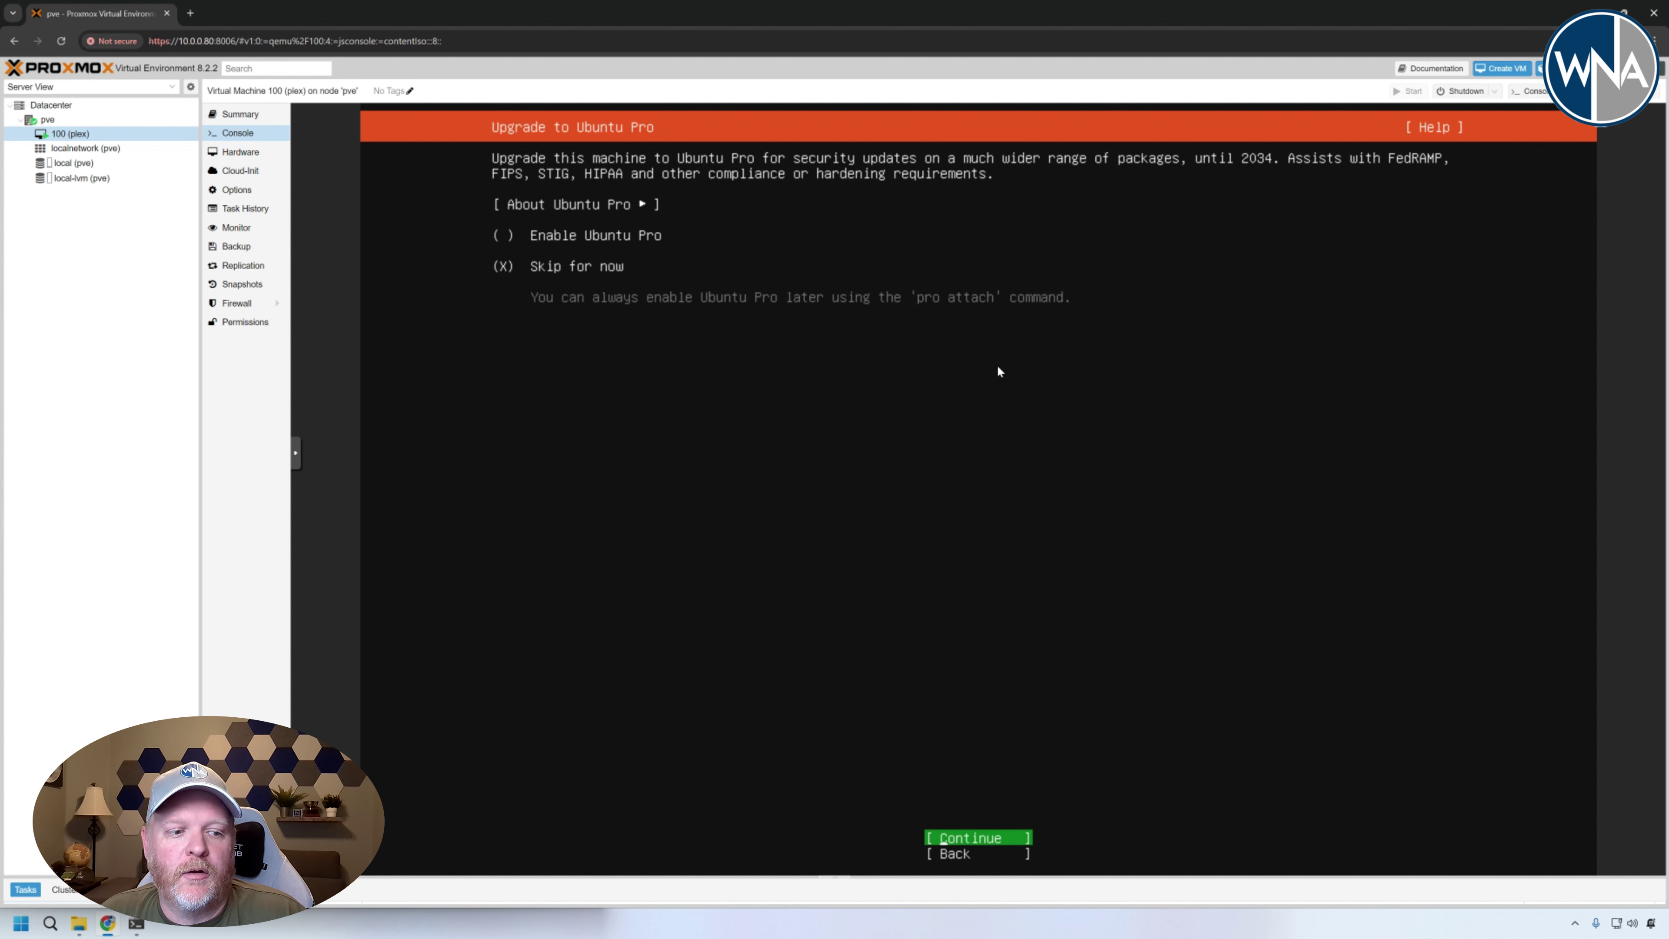
Skip Ubuntu Pro, enable installation of the OpenSSH server, and continue without selecting any featured server snaps
{"action": "key", "text": "Return"}
{"action": "key", "text": "space"}
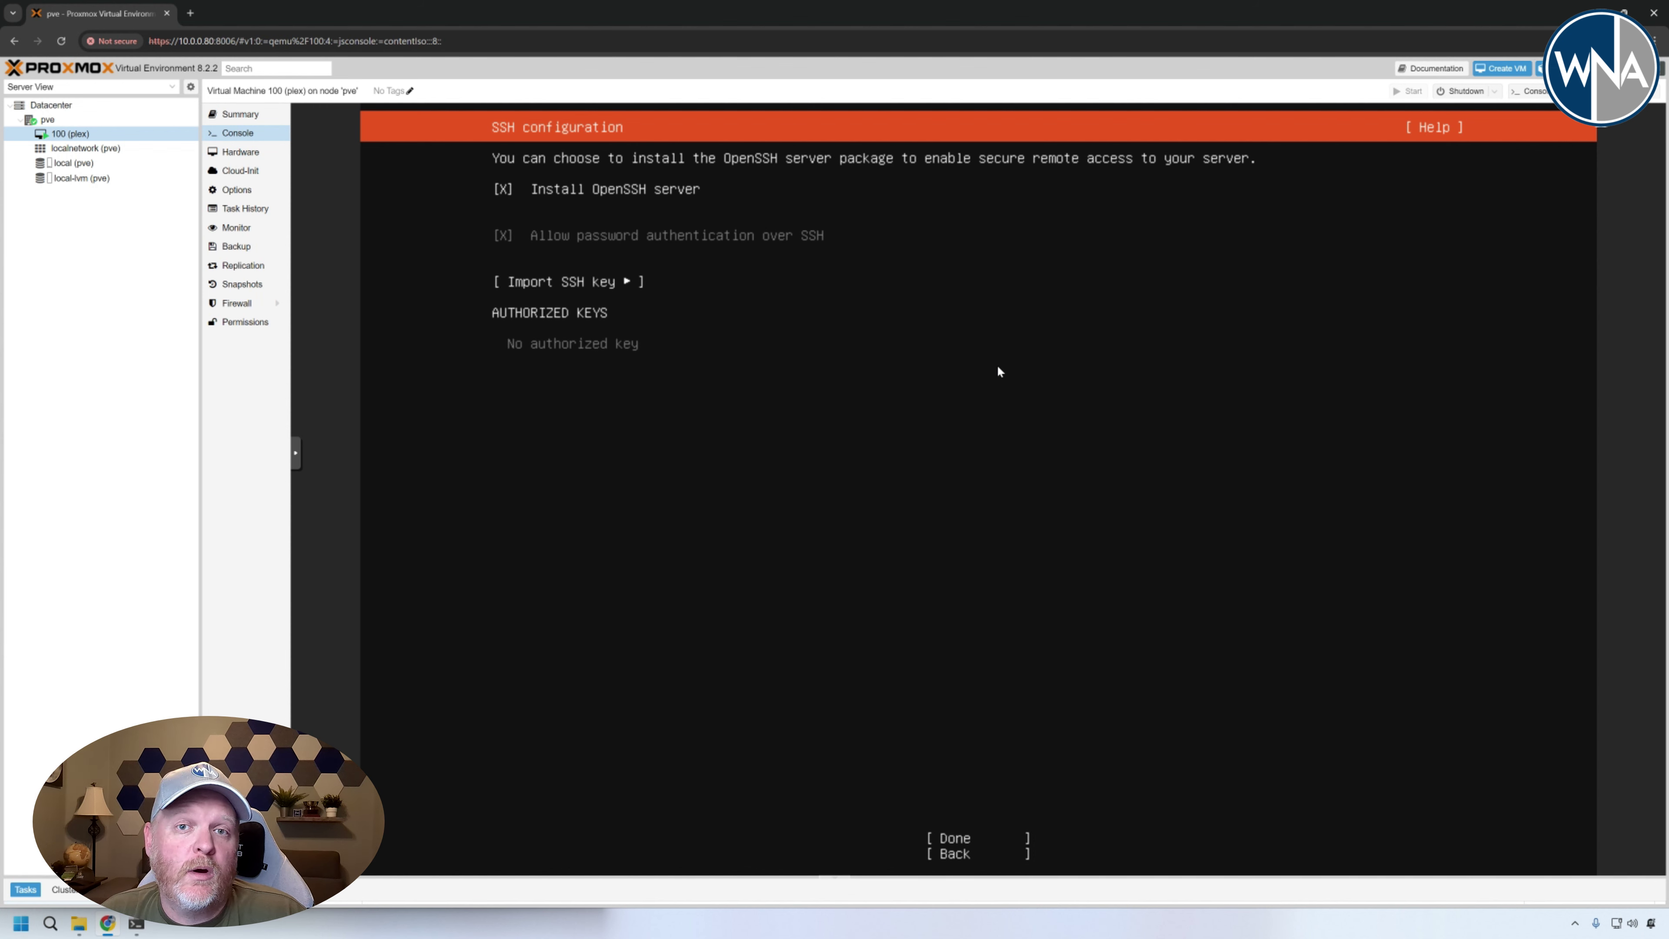
{"action": "key", "text": "Tab"}
{"action": "key", "text": "Tab"}
{"action": "key", "text": "Tab"}
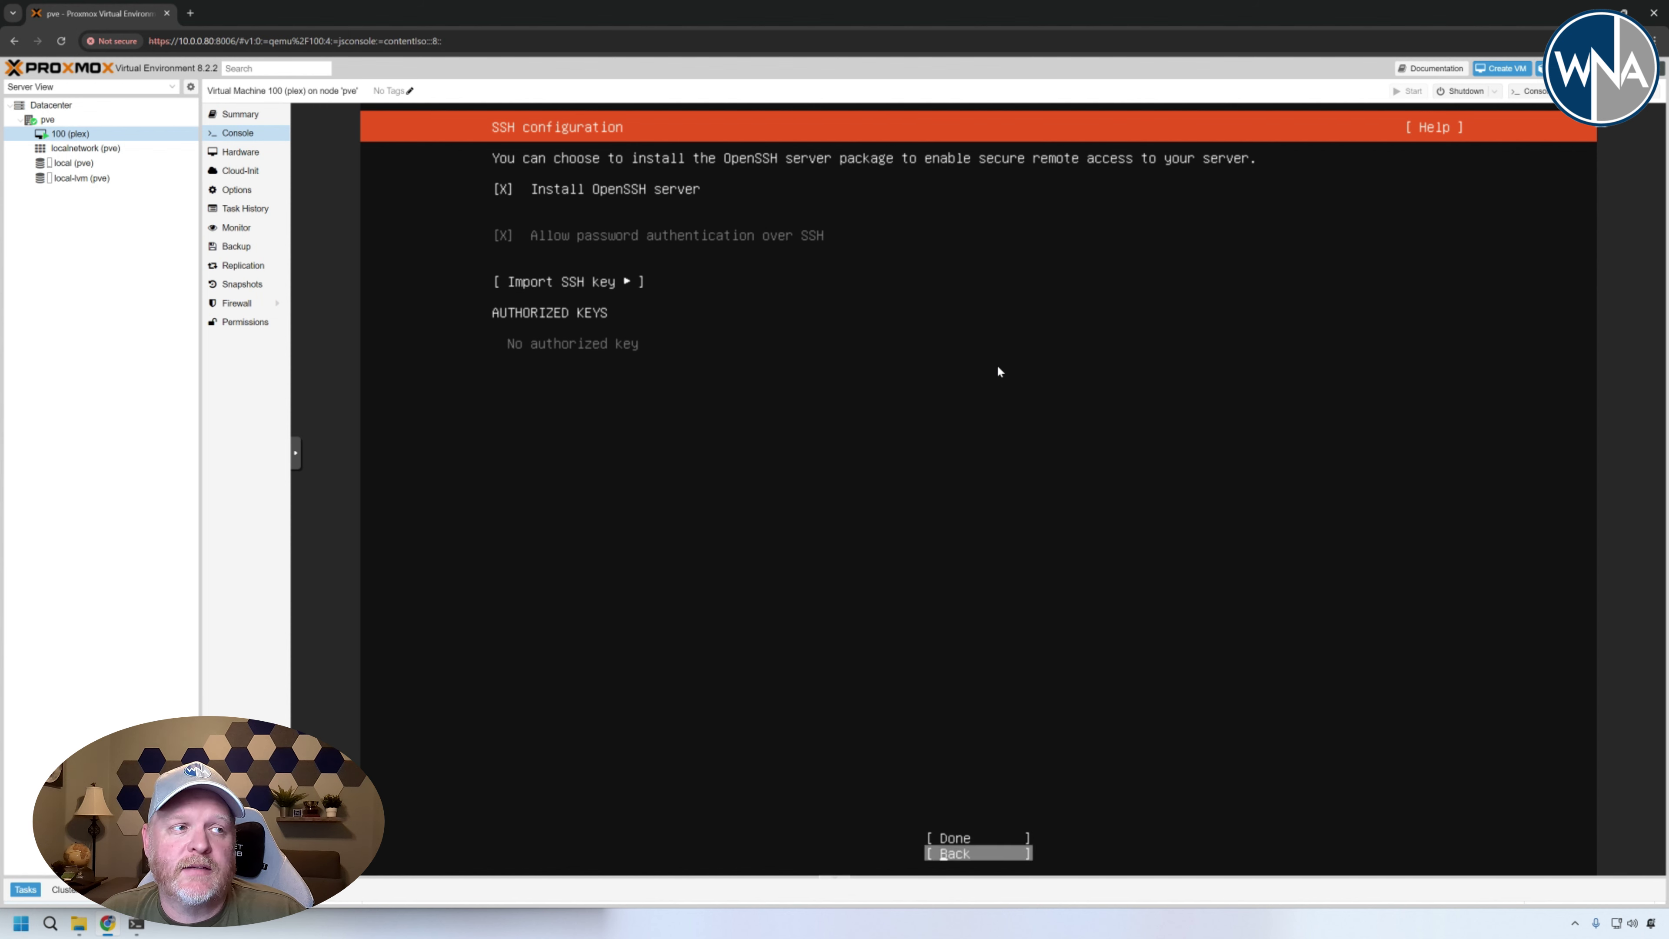
{"action": "key", "text": "Up"}
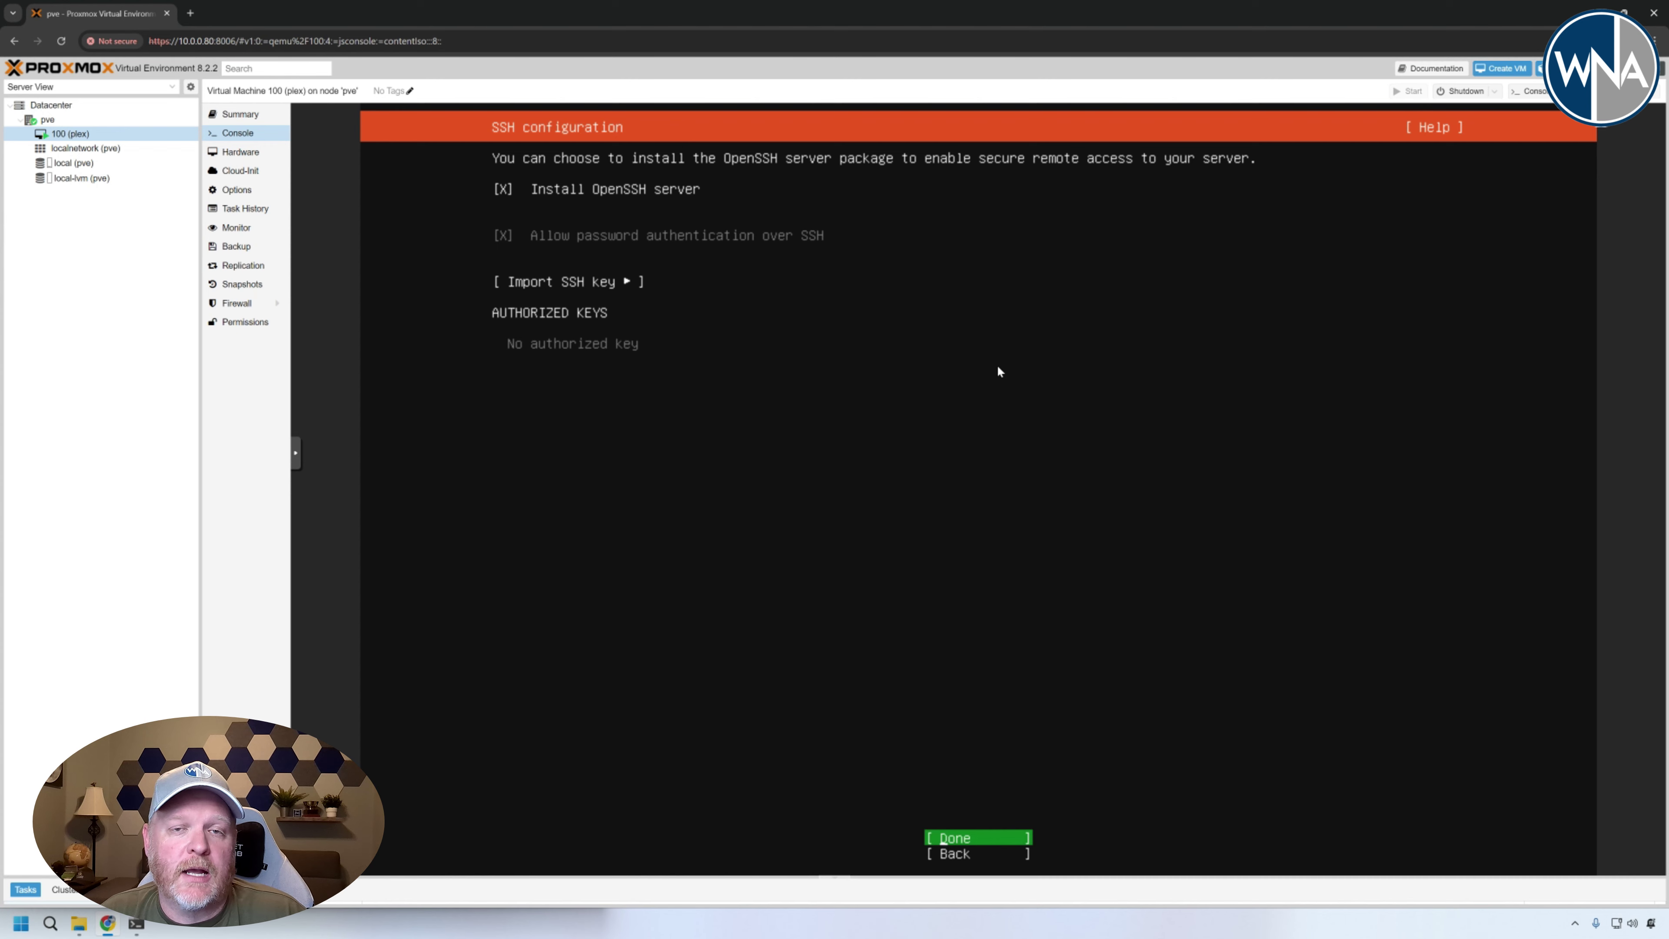
{"action": "key", "text": "Return"}
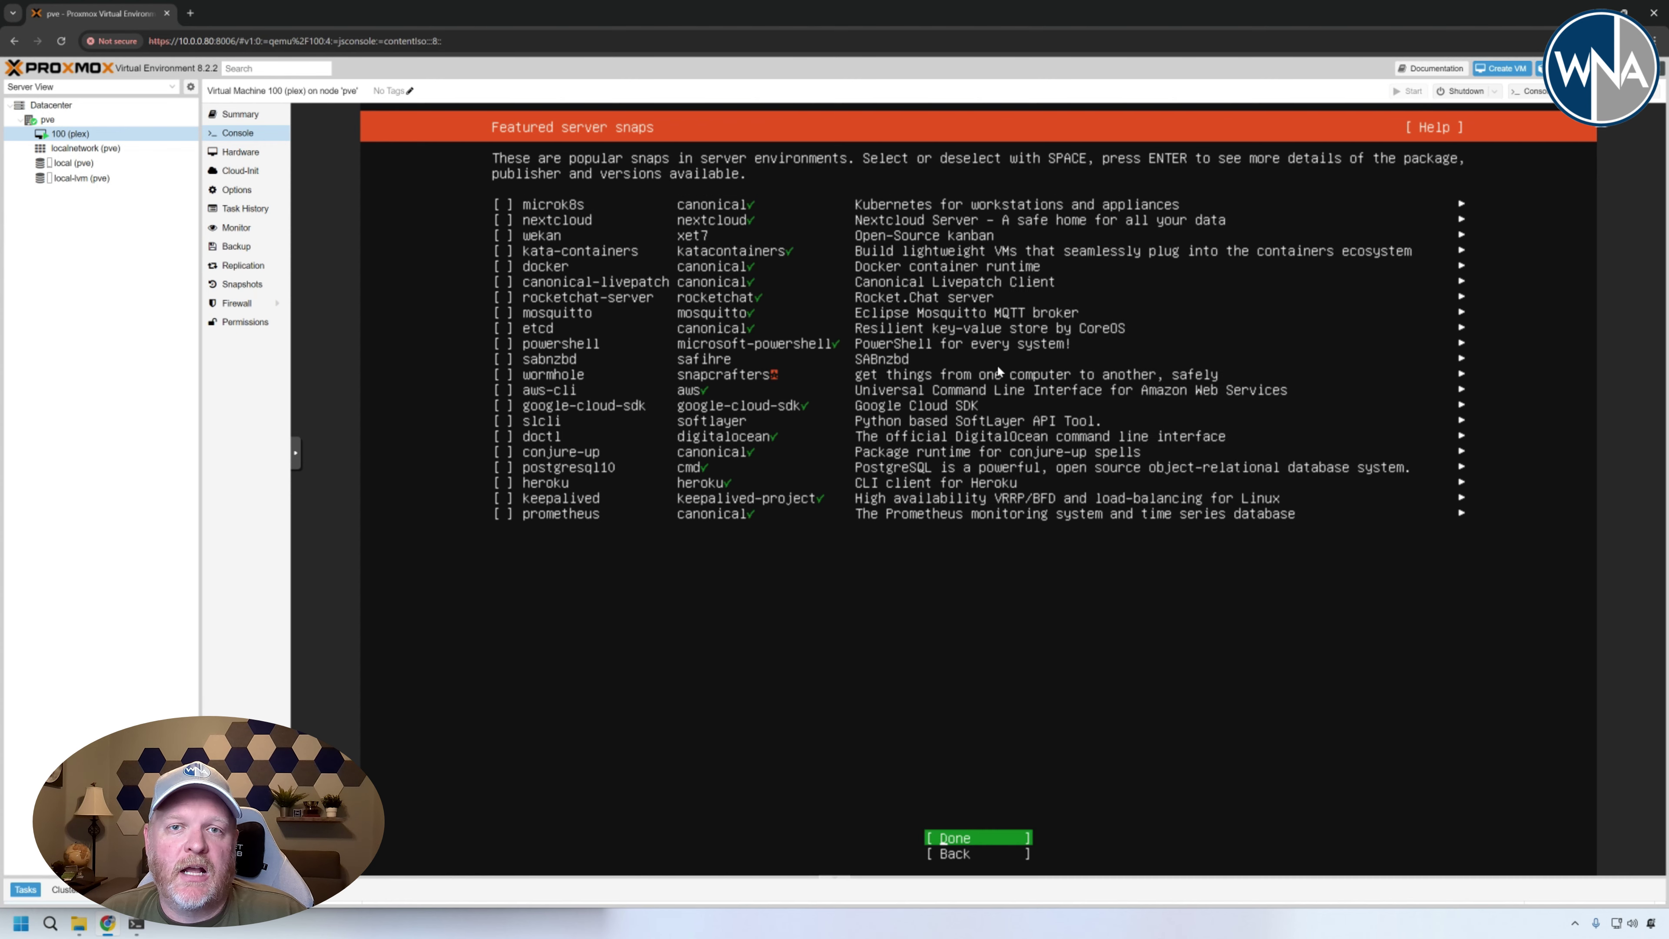
{"action": "key", "text": "Return"}
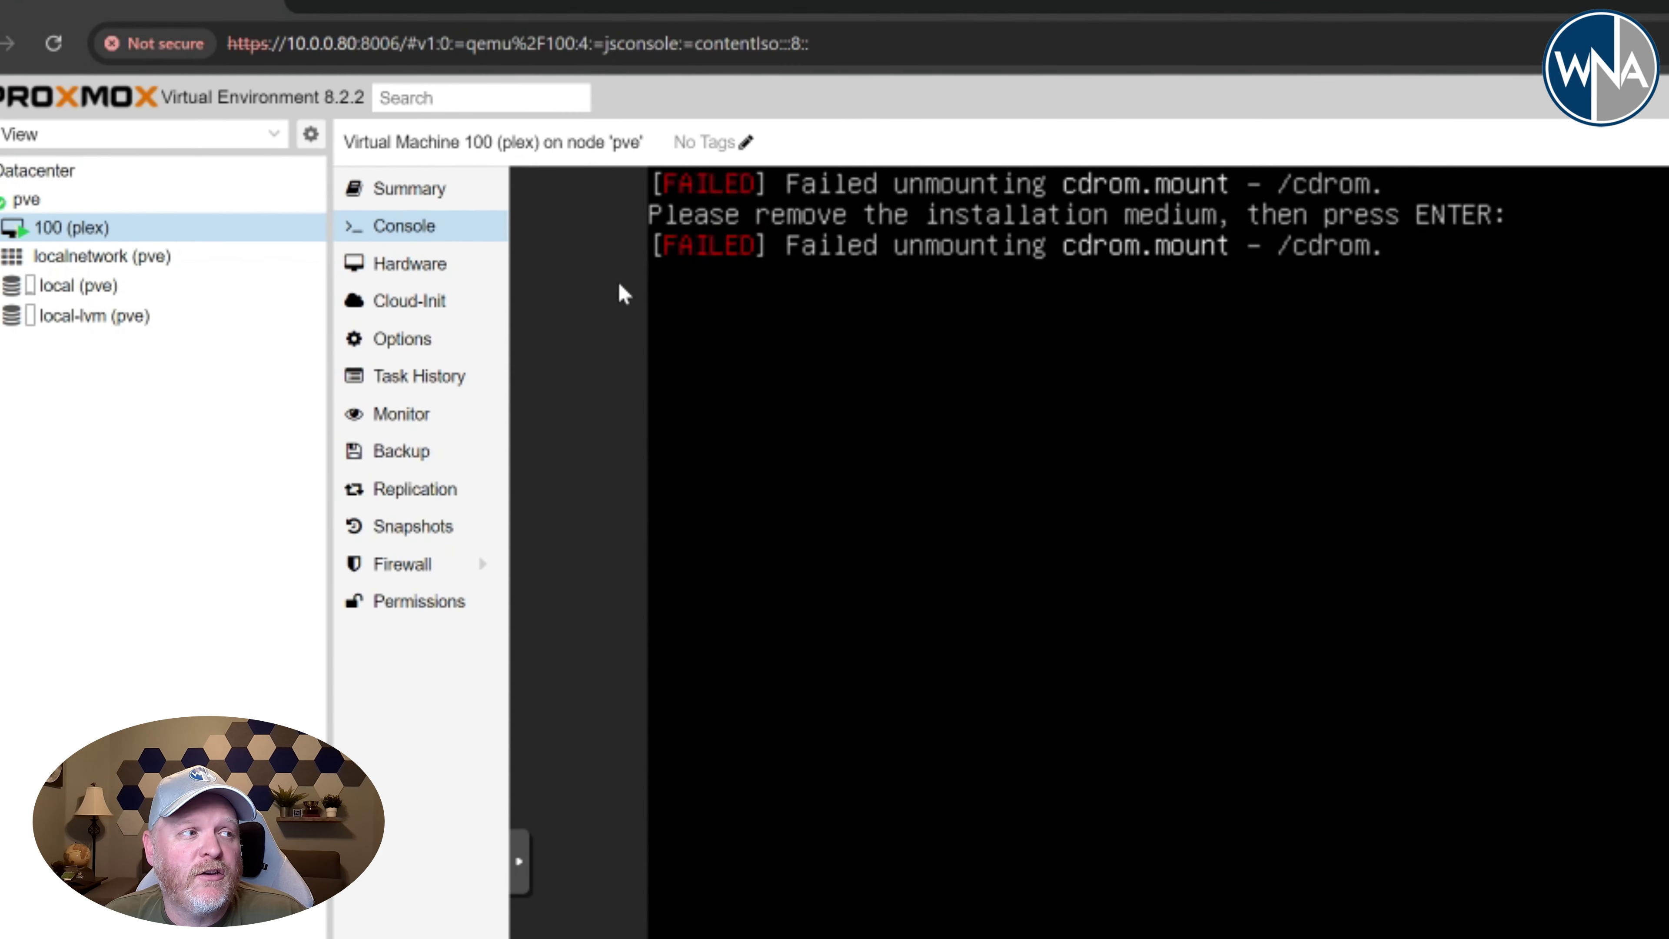
Set the plex virtual machine's CD/DVD drive to use no media, and return to its console
{"action": "left_click", "coordinate": [452, 276]}
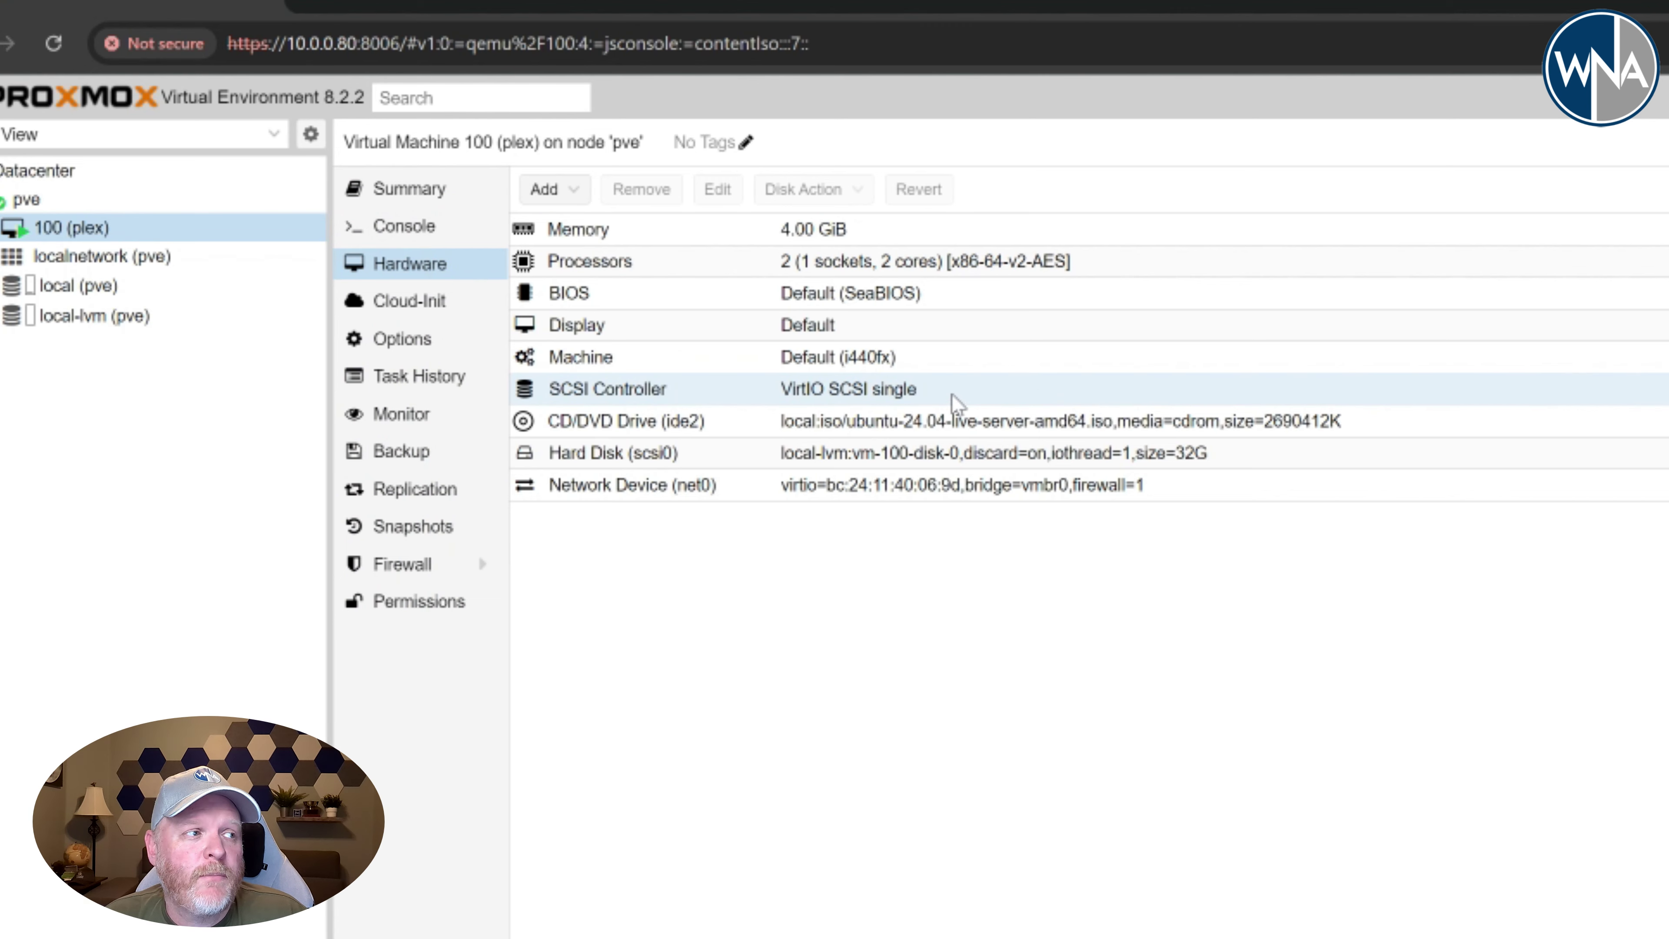
{"action": "left_click", "coordinate": [858, 421]}
{"action": "double_click", "coordinate": [697, 335]}
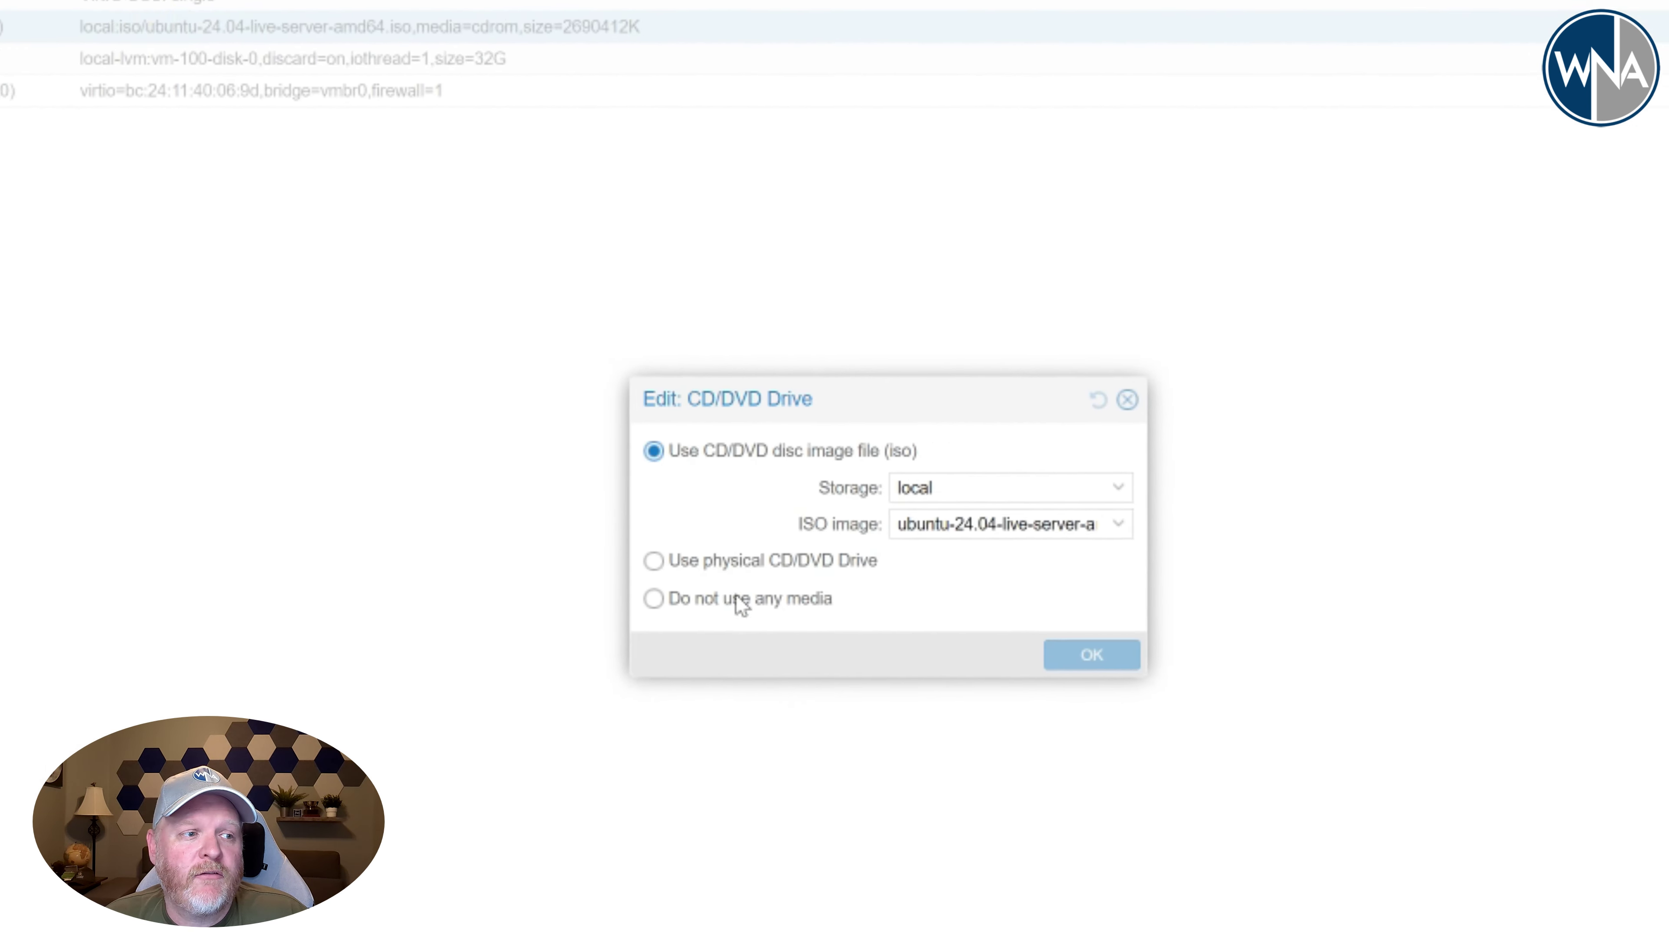
{"action": "left_click", "coordinate": [599, 568]}
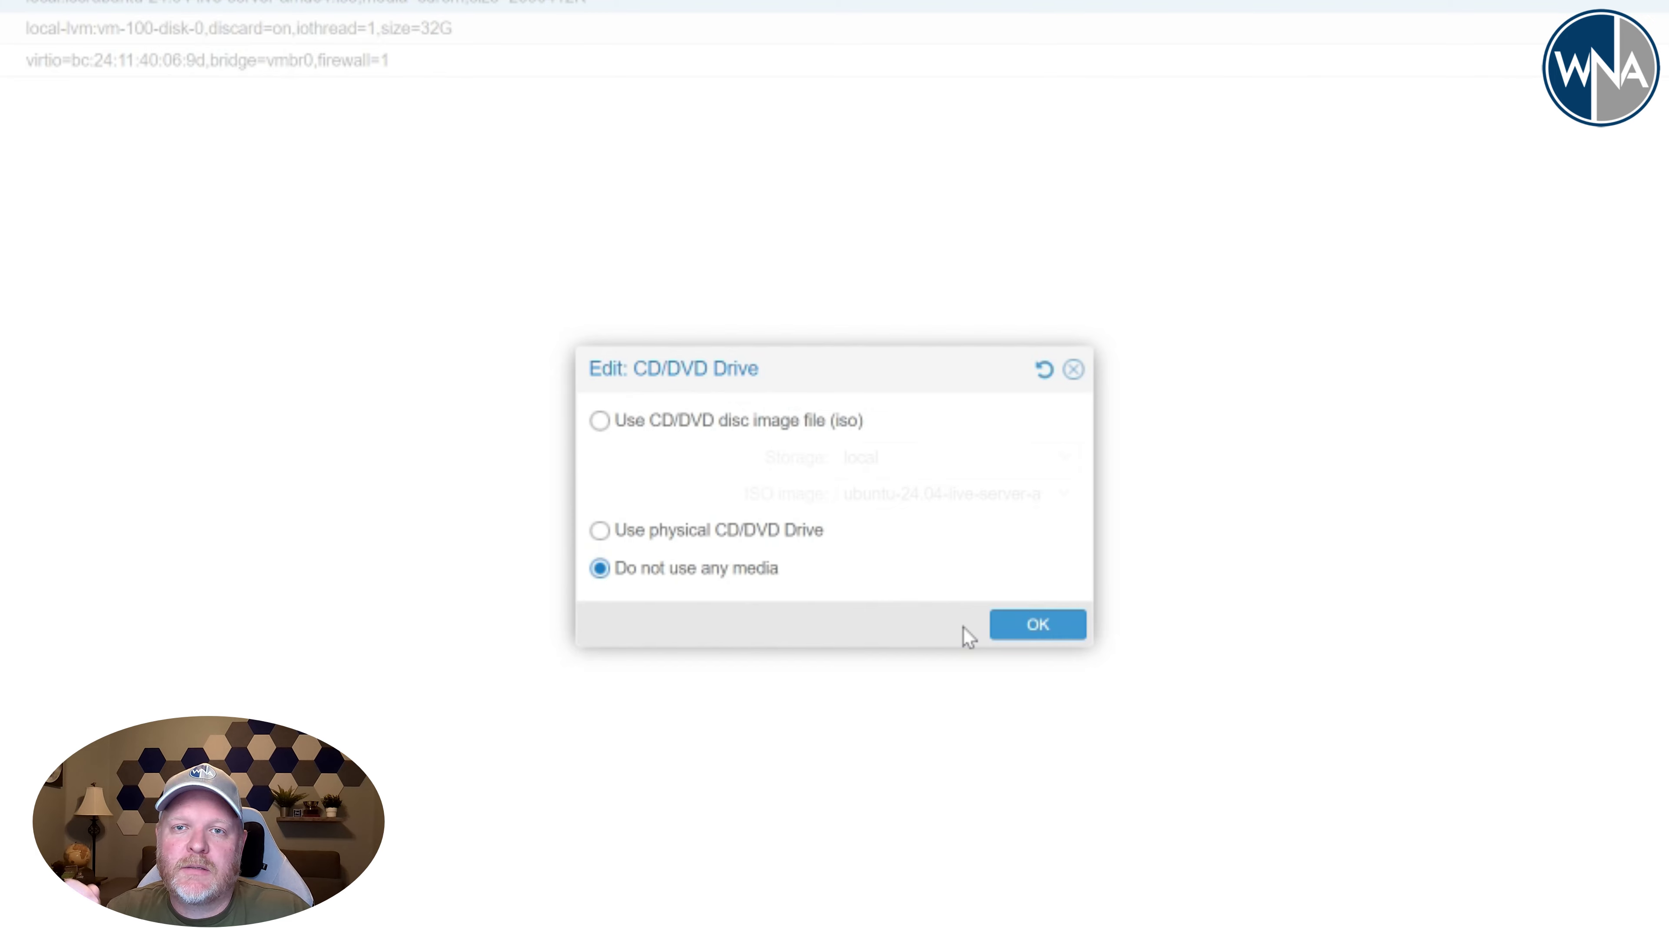
{"action": "left_click", "coordinate": [1026, 626]}
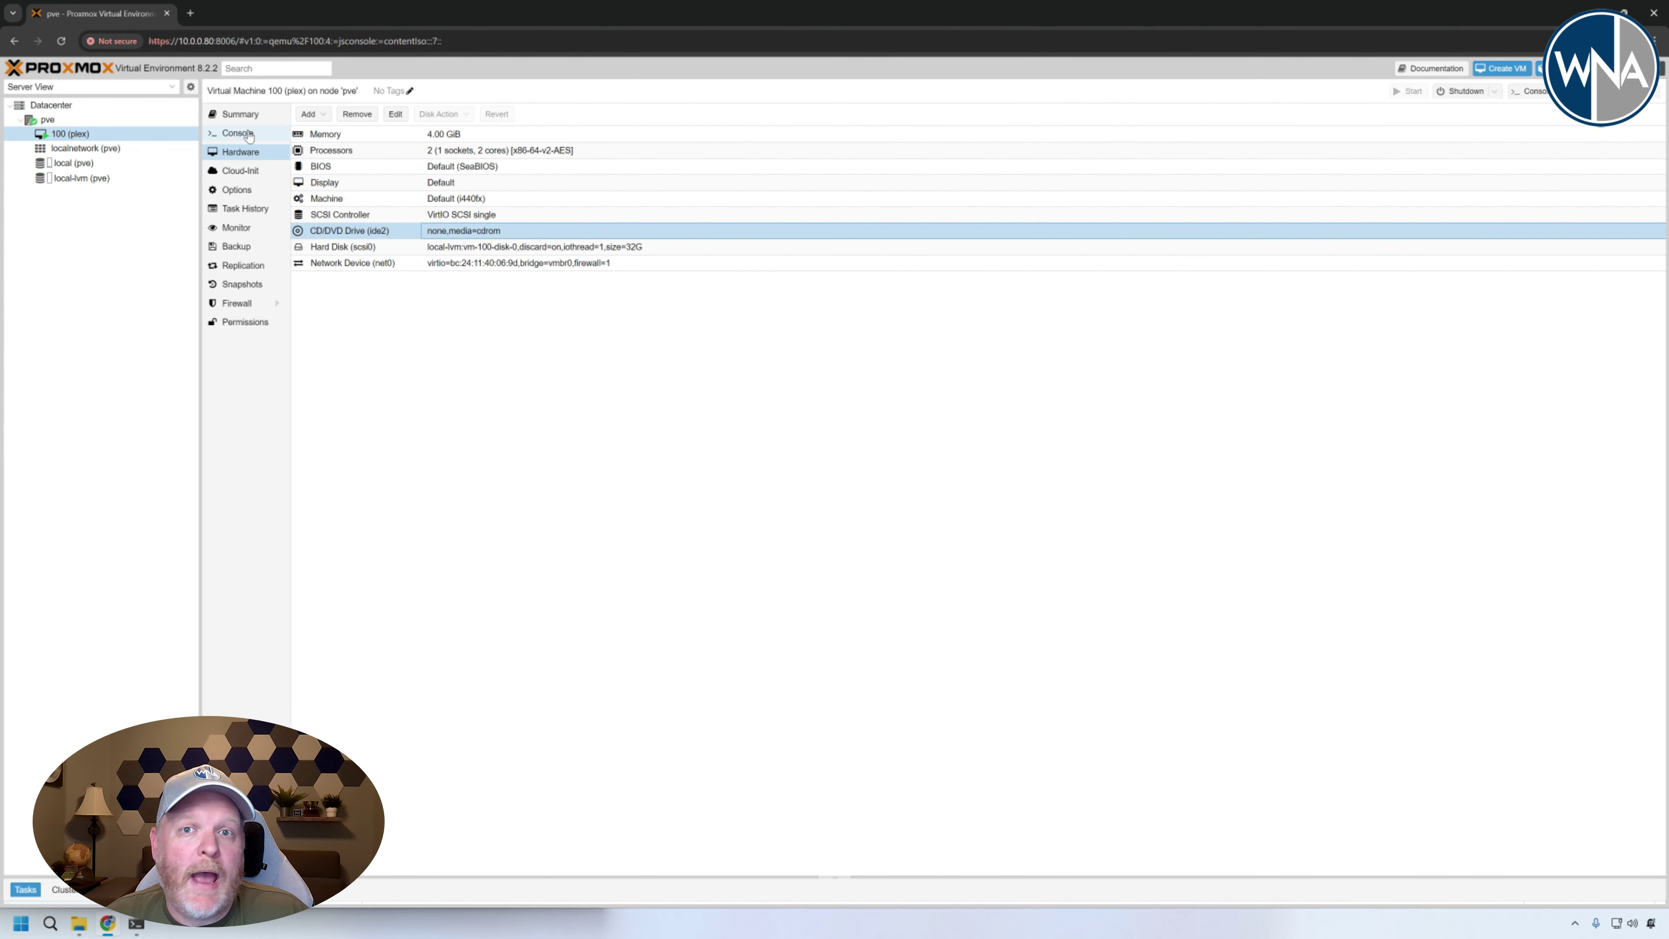
{"action": "left_click", "coordinate": [248, 135]}
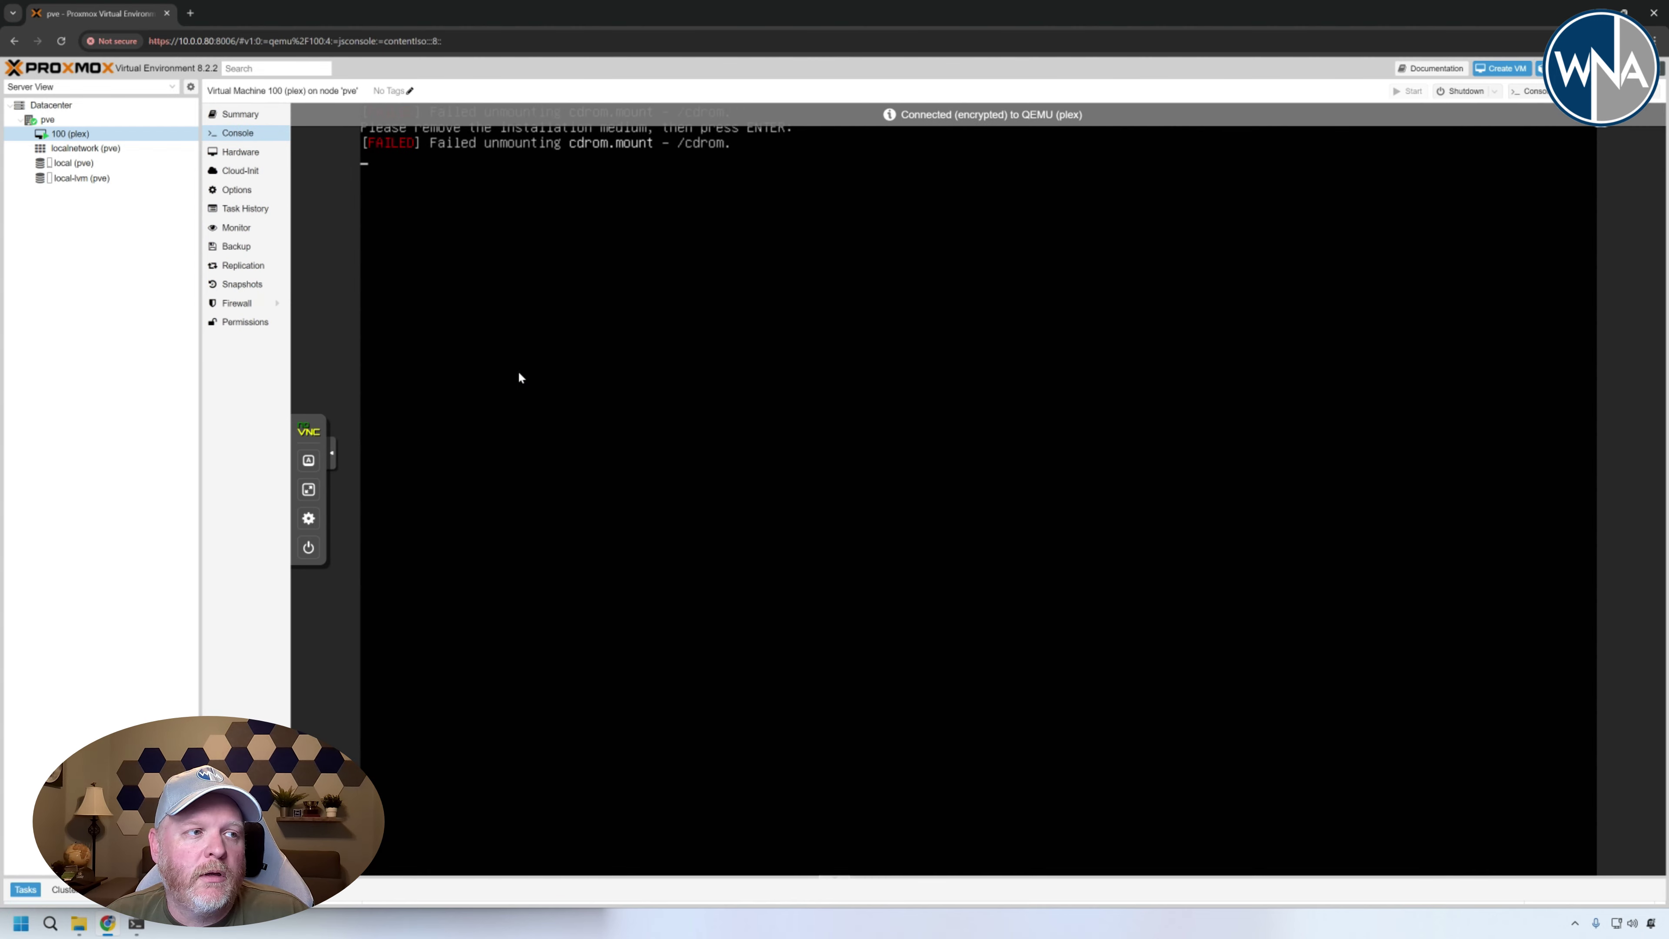
Confirm the installation medium is removed so the plex virtual machine reboots into the installed Ubuntu system
{"action": "left_click", "coordinate": [518, 373]}
{"action": "key", "text": "Return"}
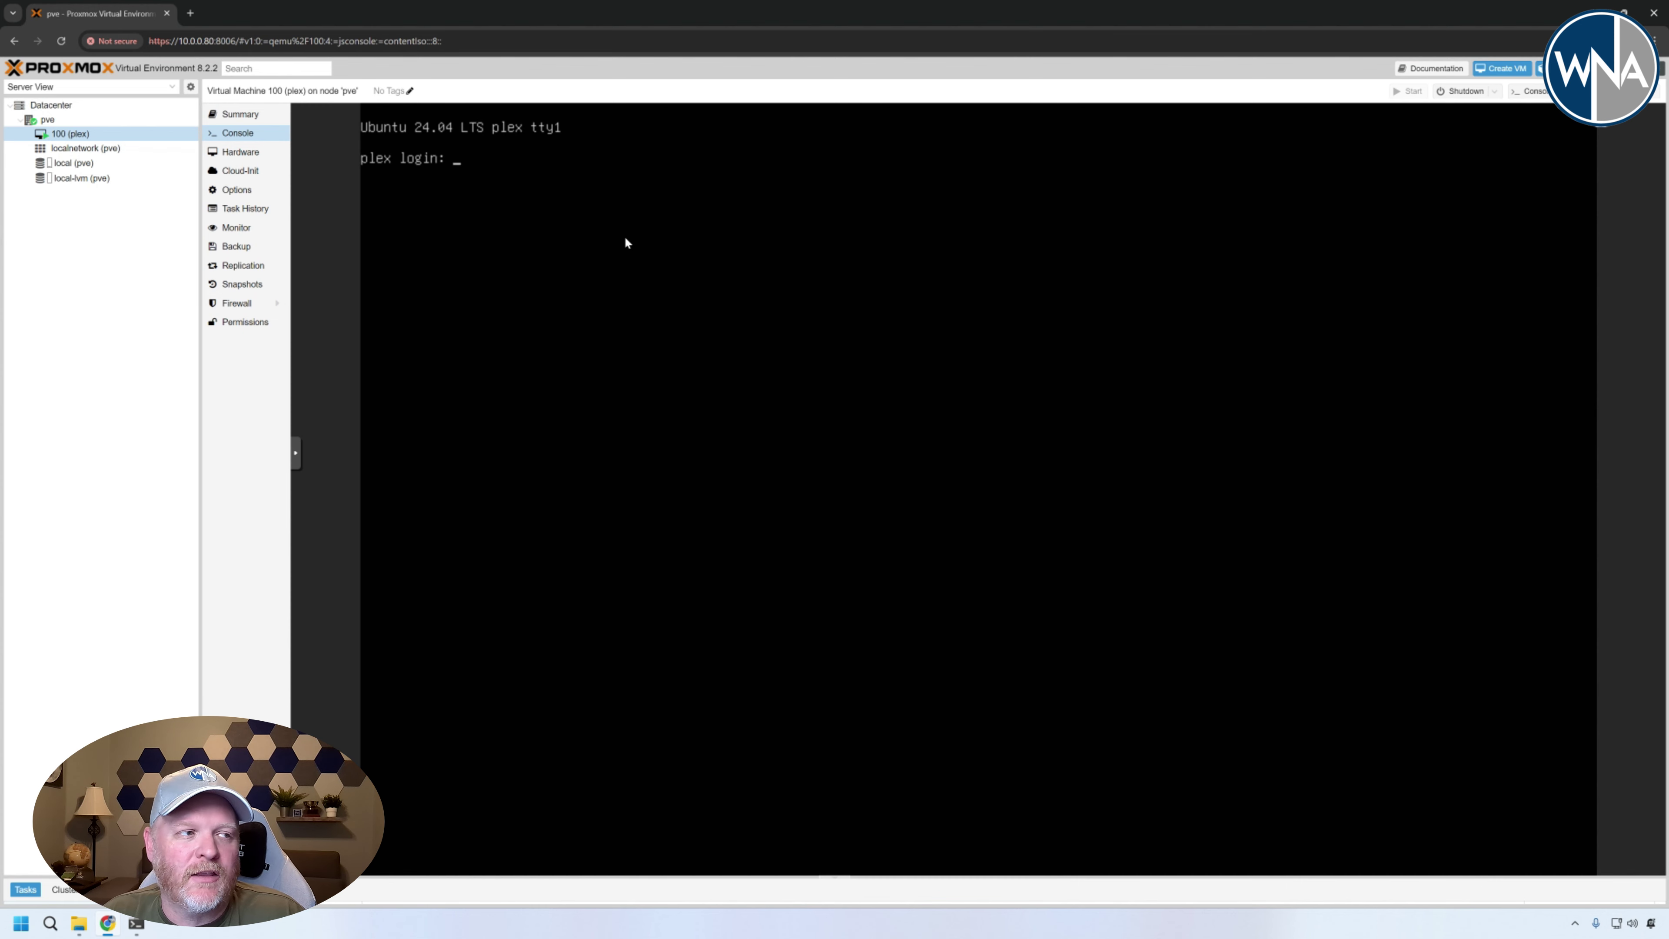
Switch to Windows PowerShell, connect over SSH to 10.0.0.81, accept the host key with yes, and enter the account password
{"action": "left_click", "coordinate": [136, 924]}
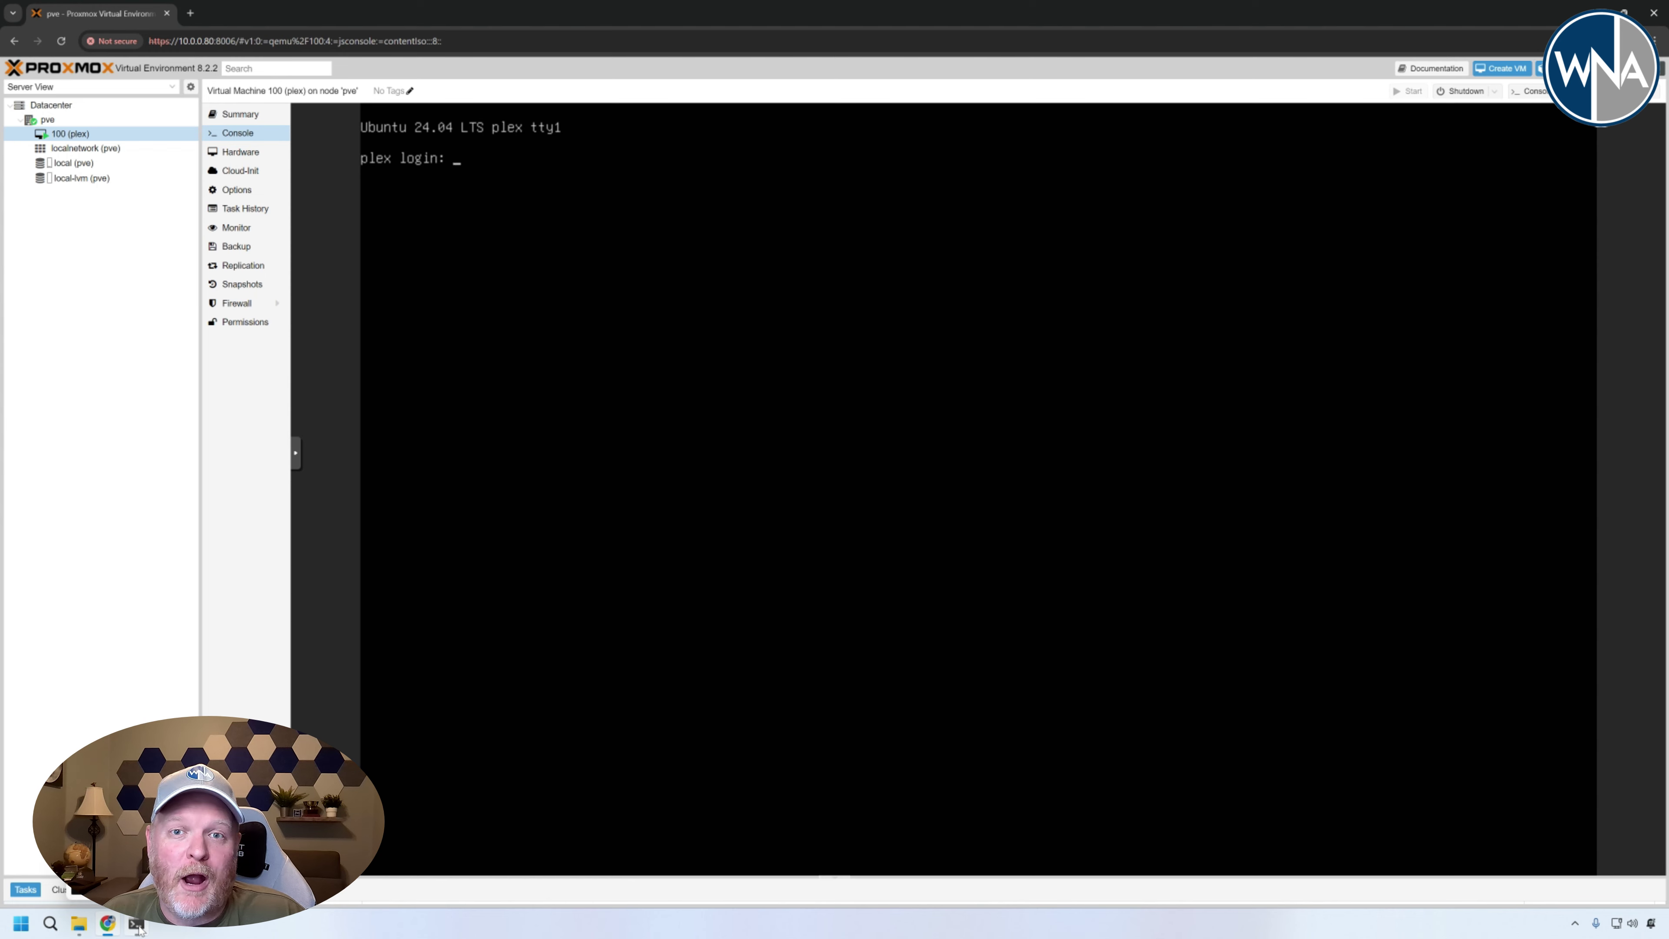
{"action": "type", "text": "shh"}
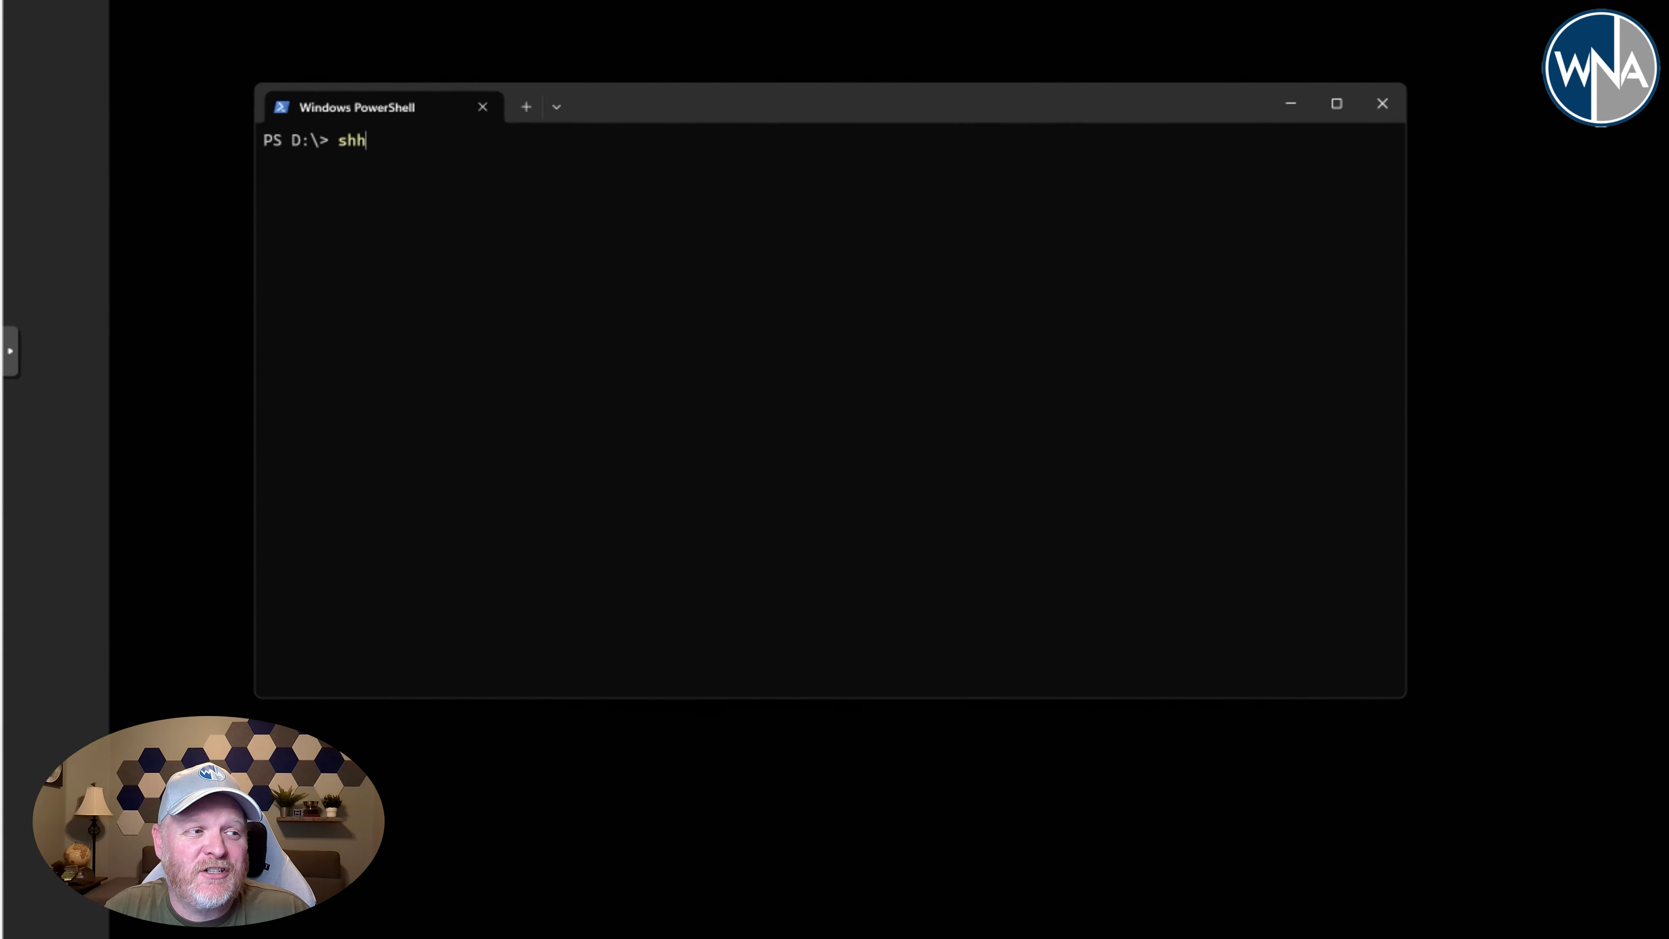
{"action": "type", "text": "ssh"}
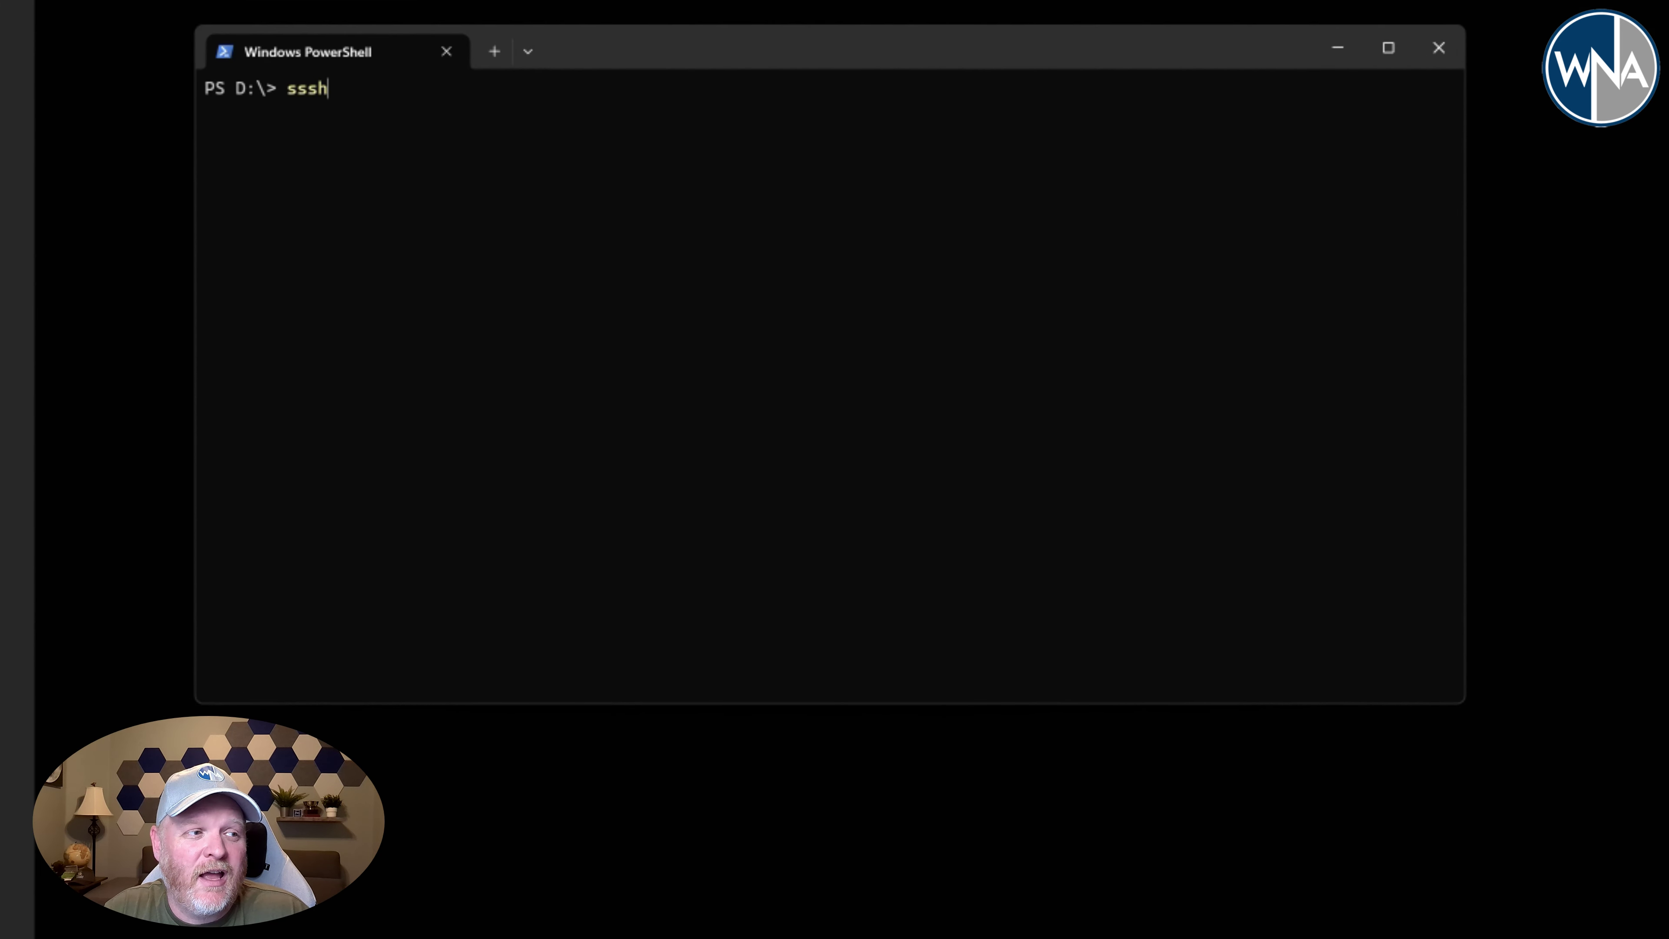
{"action": "key", "text": "BackSpace"}
{"action": "key", "text": "BackSpace"}
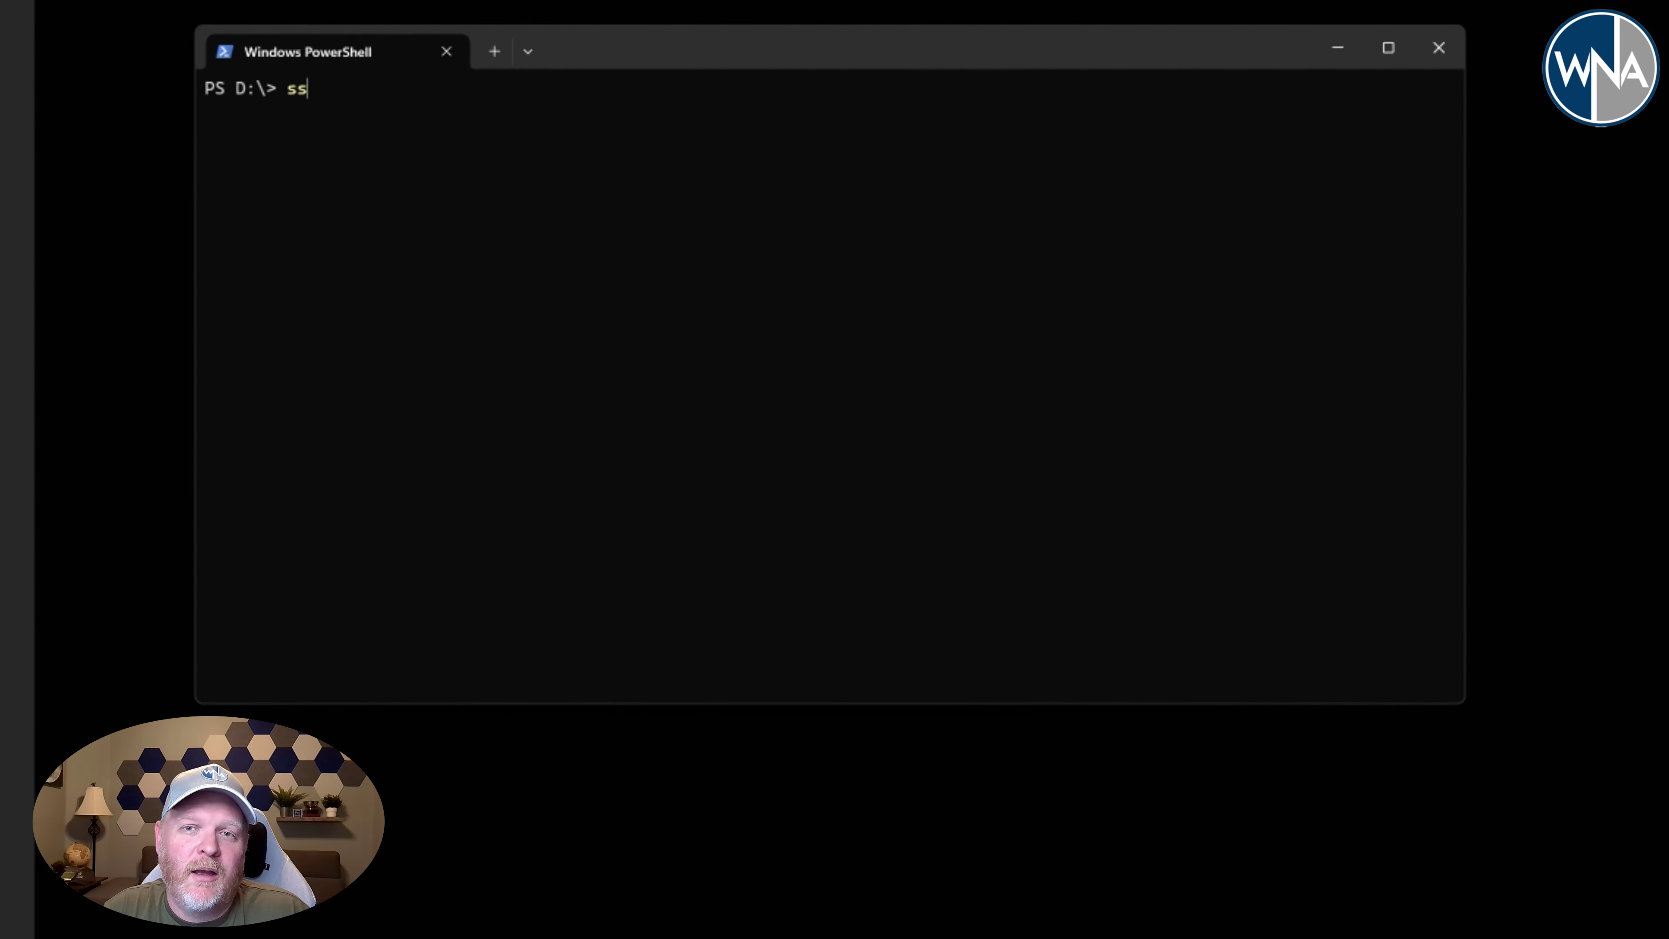
{"action": "type", "text": "h"}
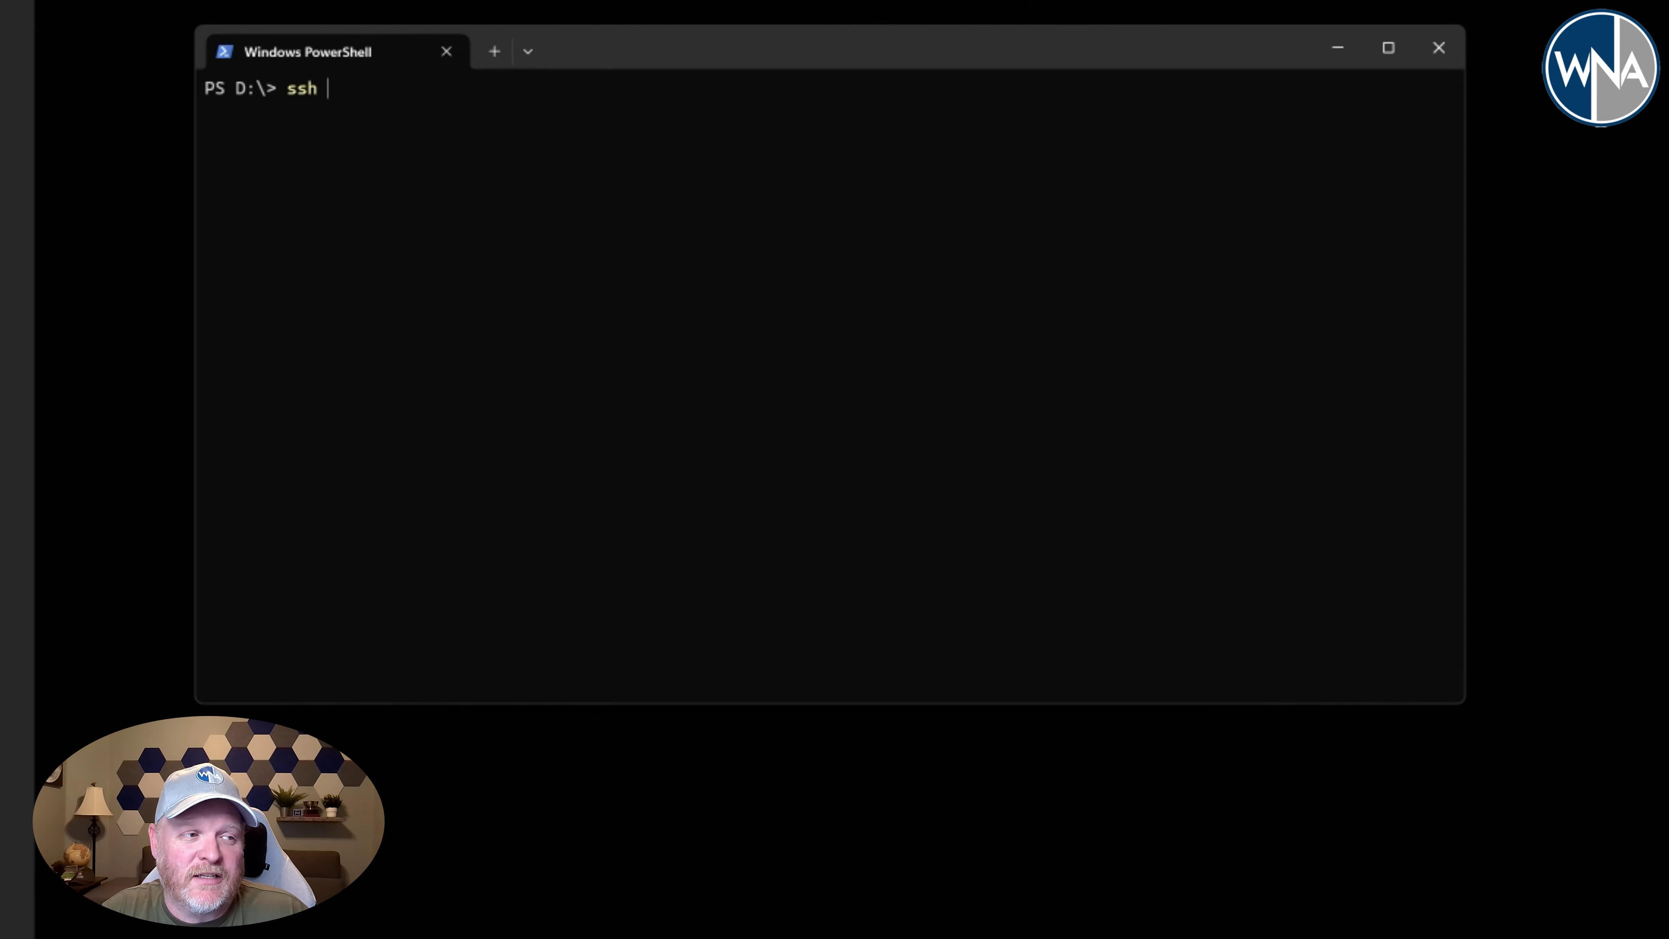
{"action": "key", "text": "ctrl+v"}
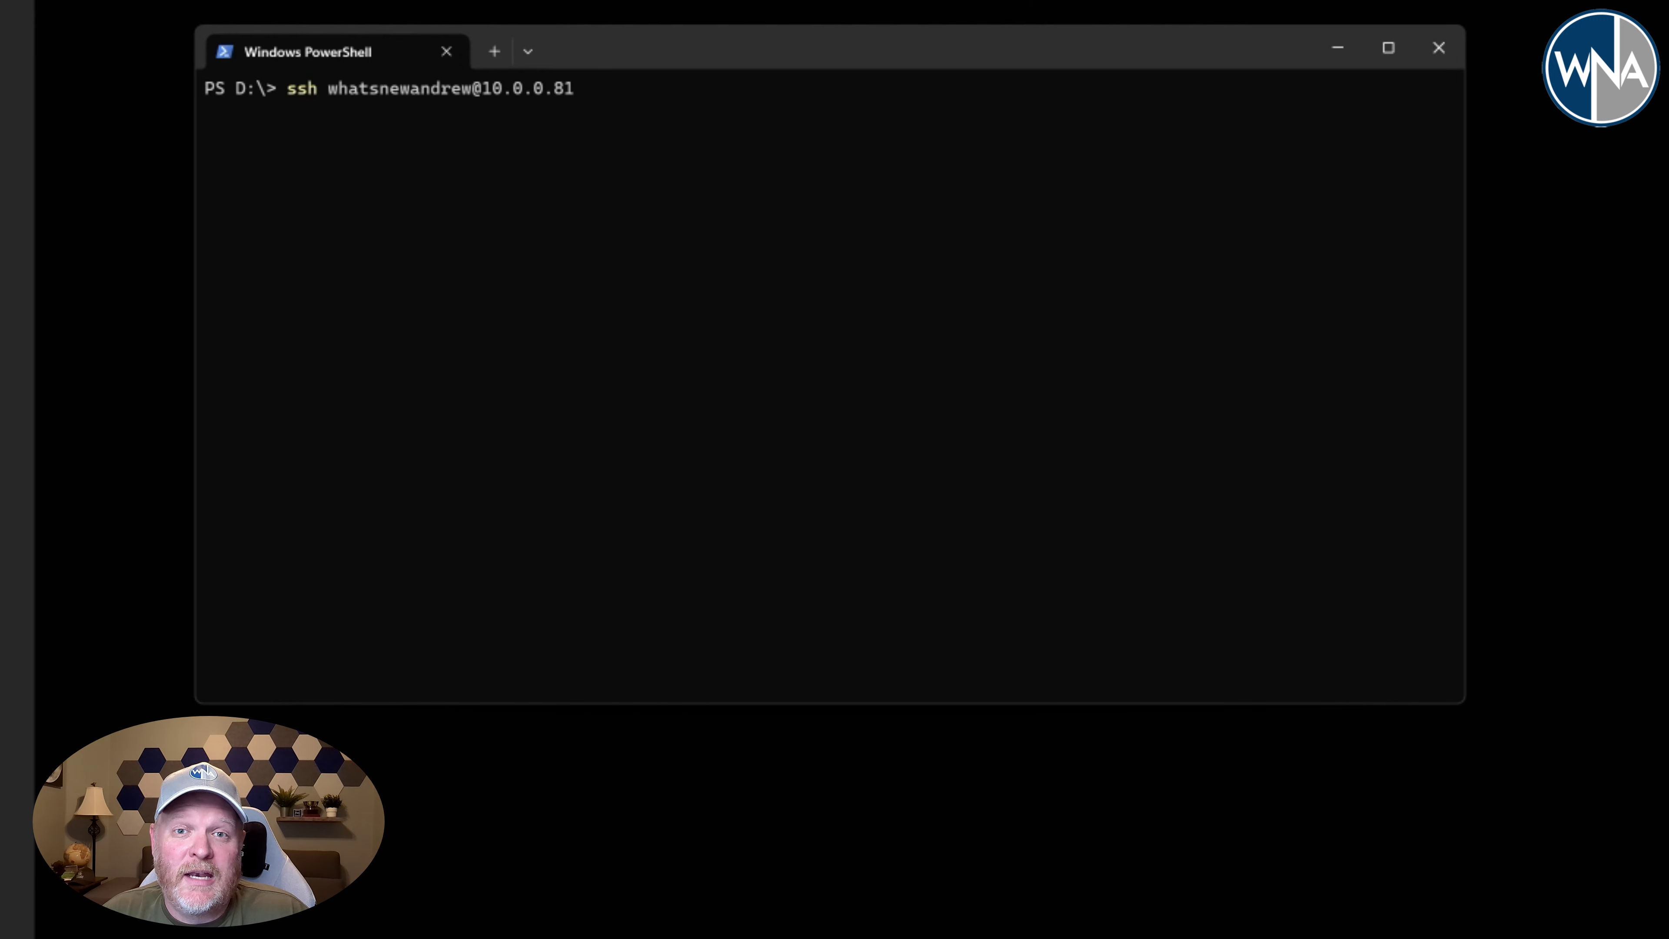
{"action": "key", "text": "Return"}
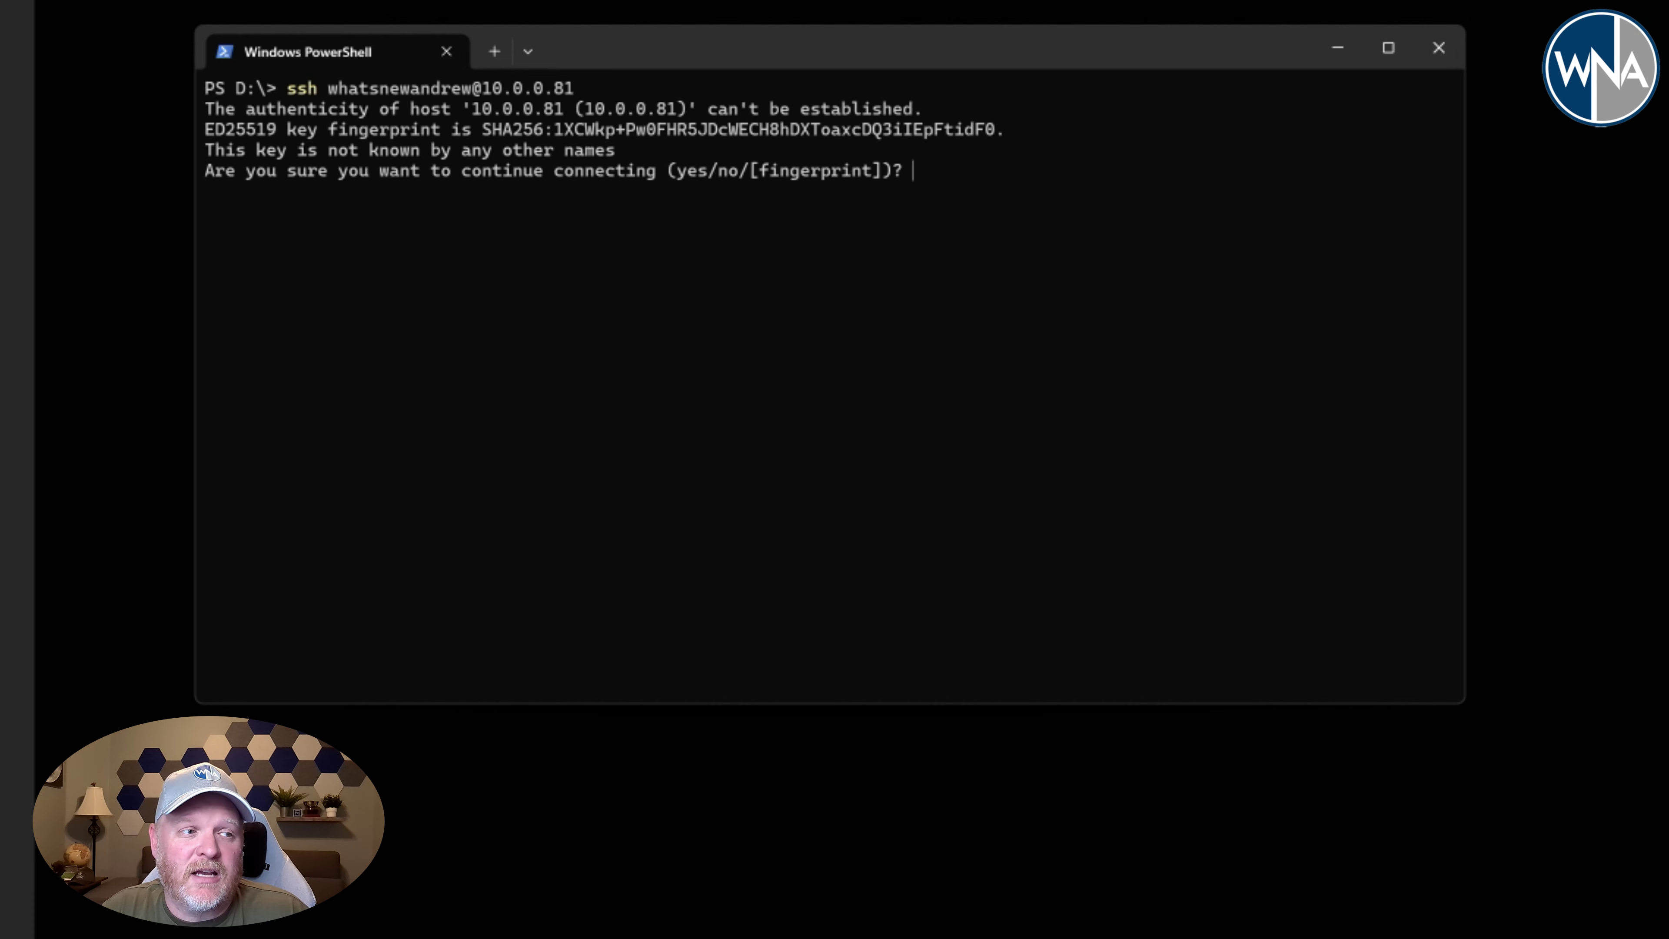
{"action": "type", "text": "yes"}
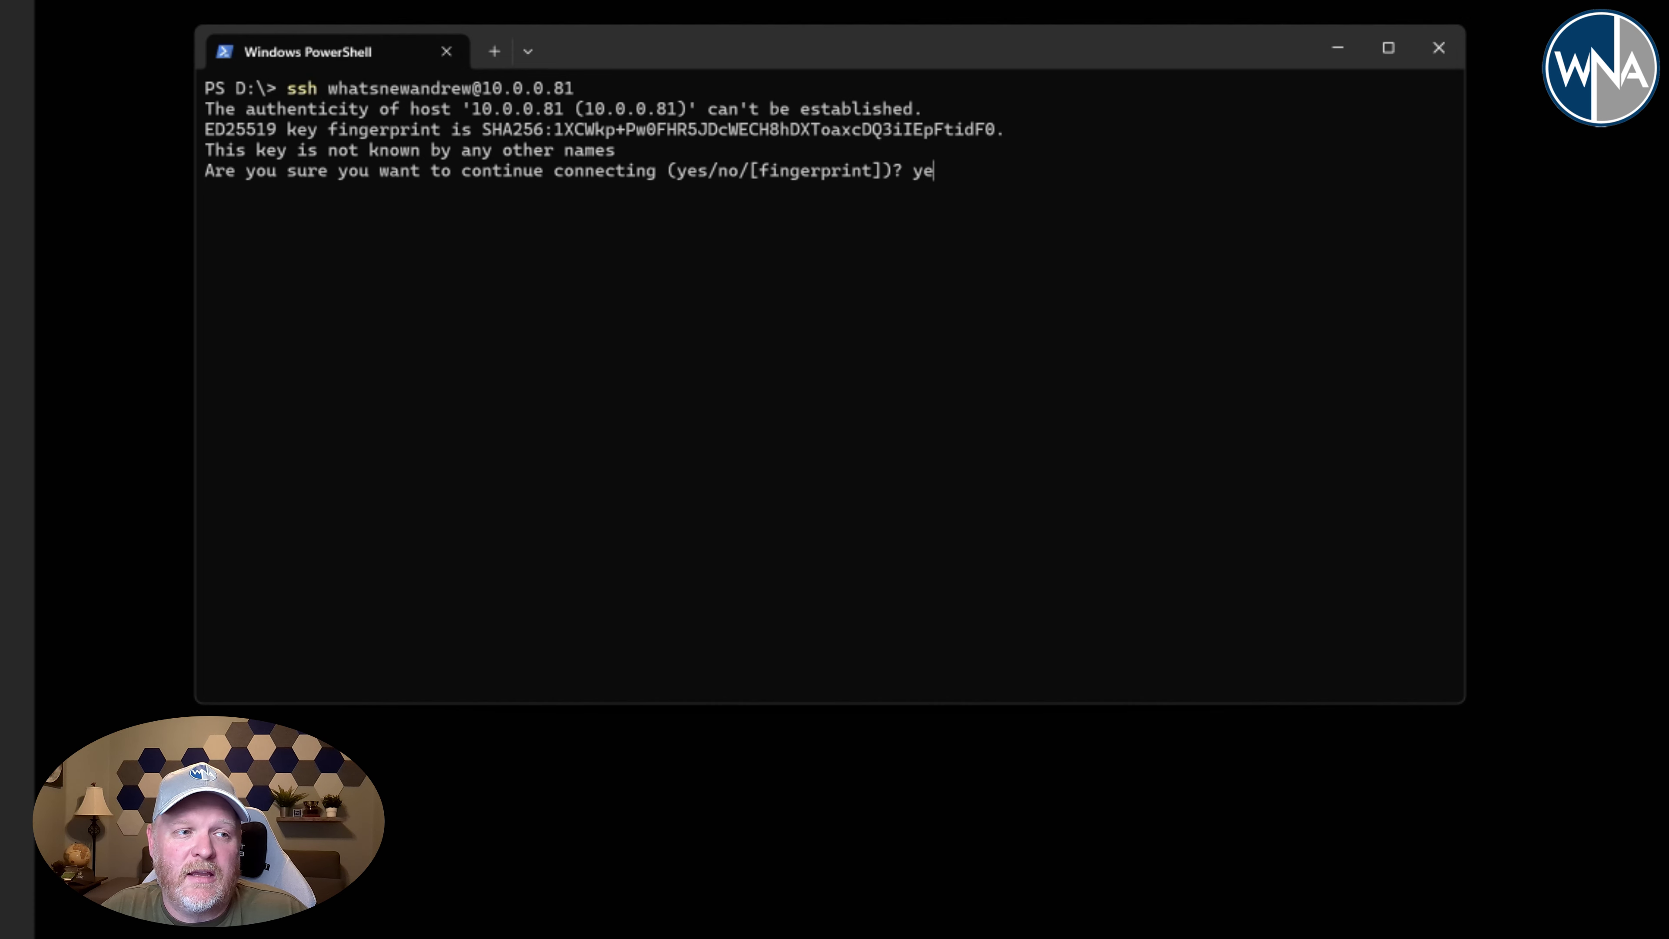
{"action": "key", "text": "Return"}
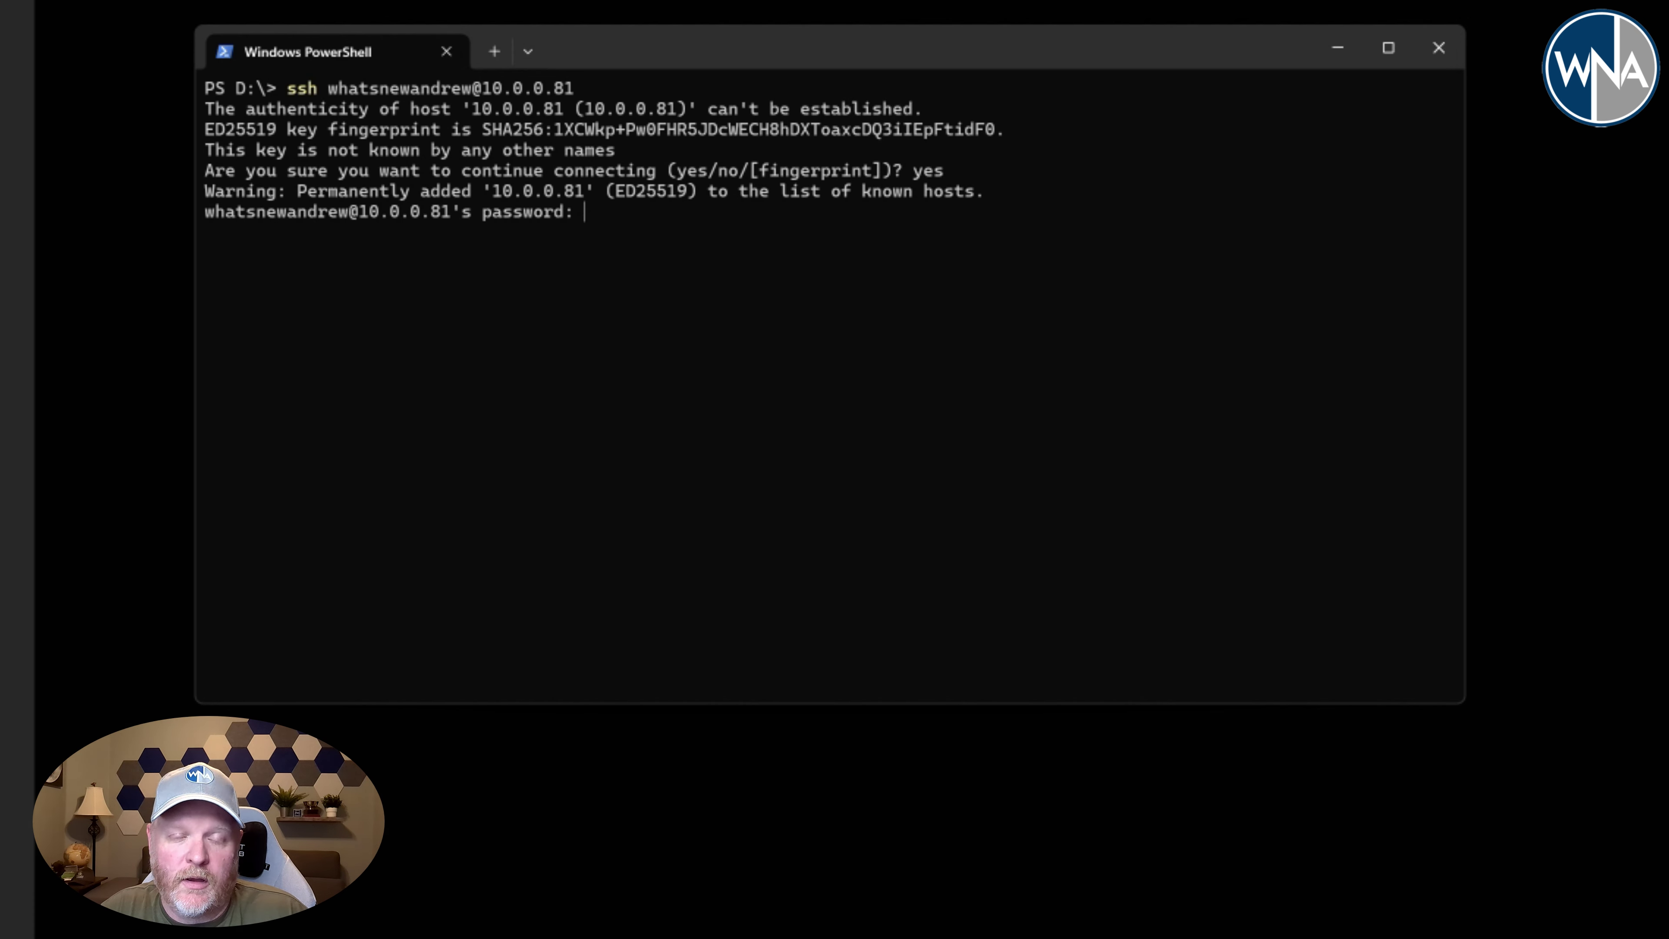
{"action": "key", "text": "Return"}
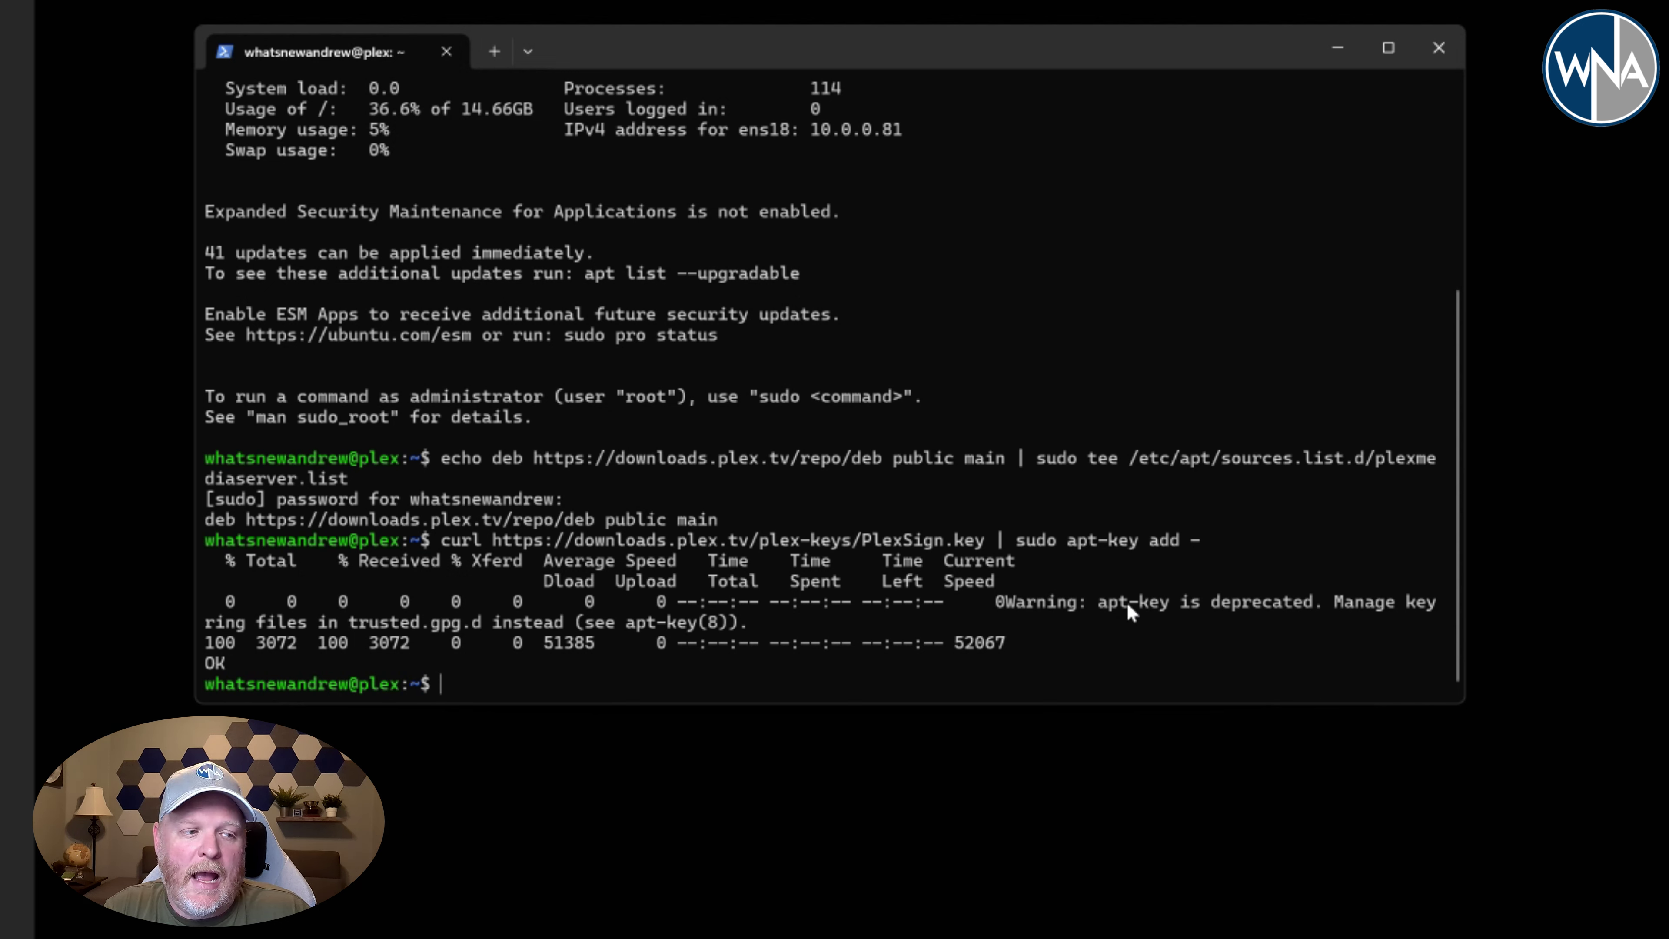
Refresh the package lists with sudo apt update and install the plexmediaserver package
{"action": "type", "text": "apt update"}
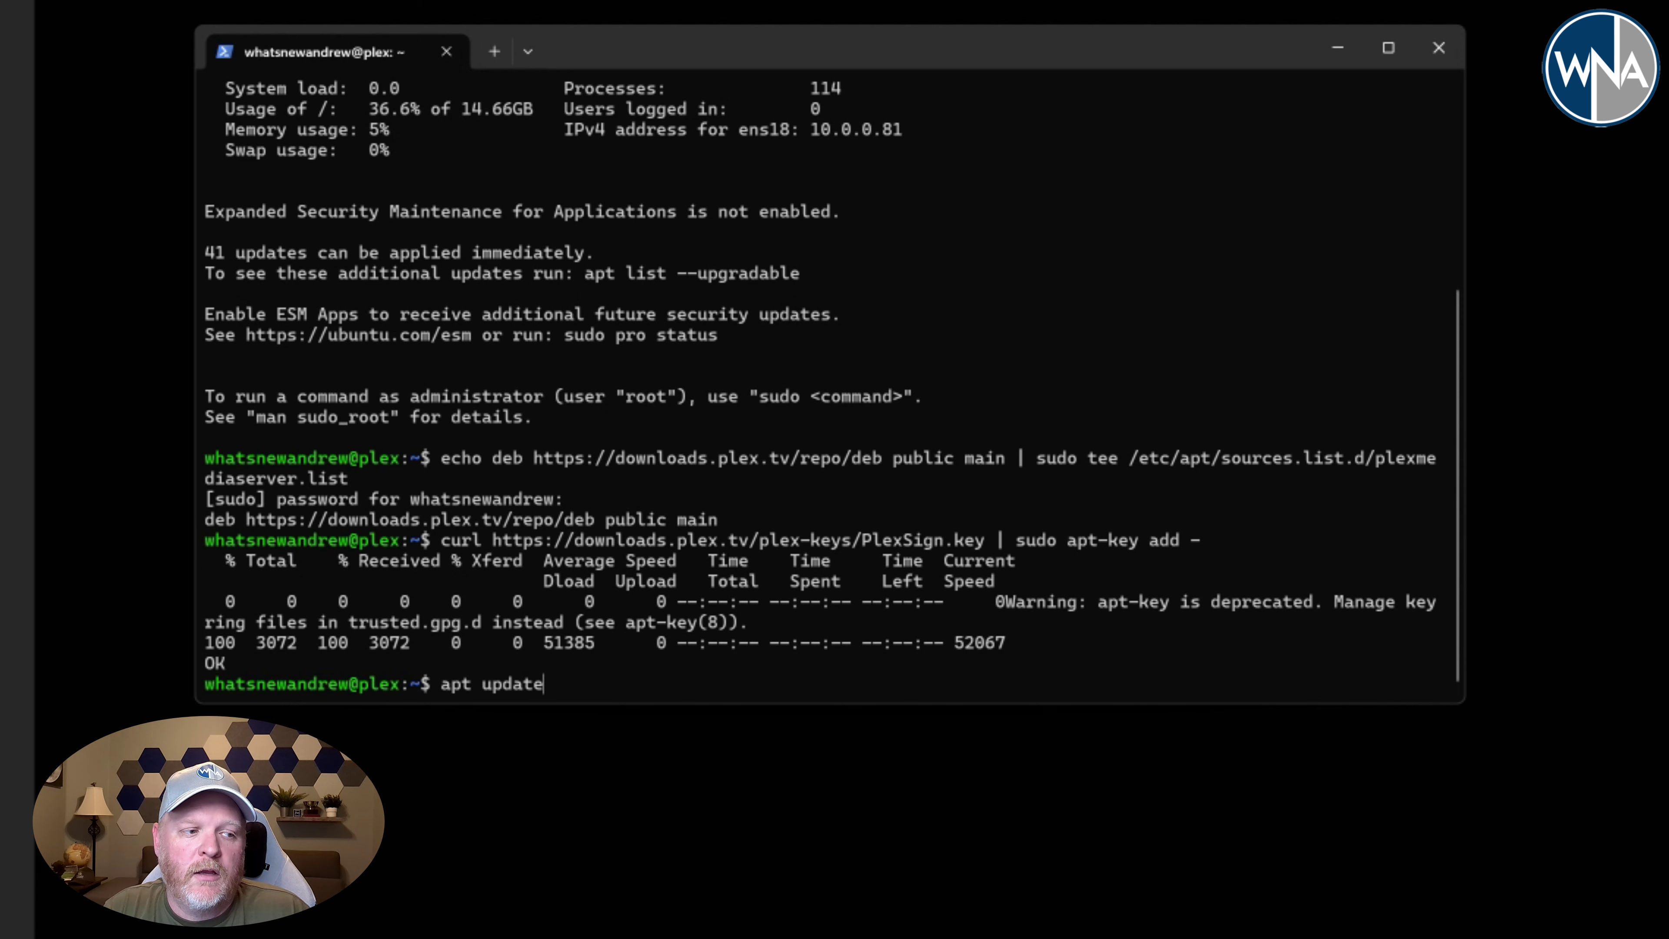
{"action": "key", "text": "Return"}
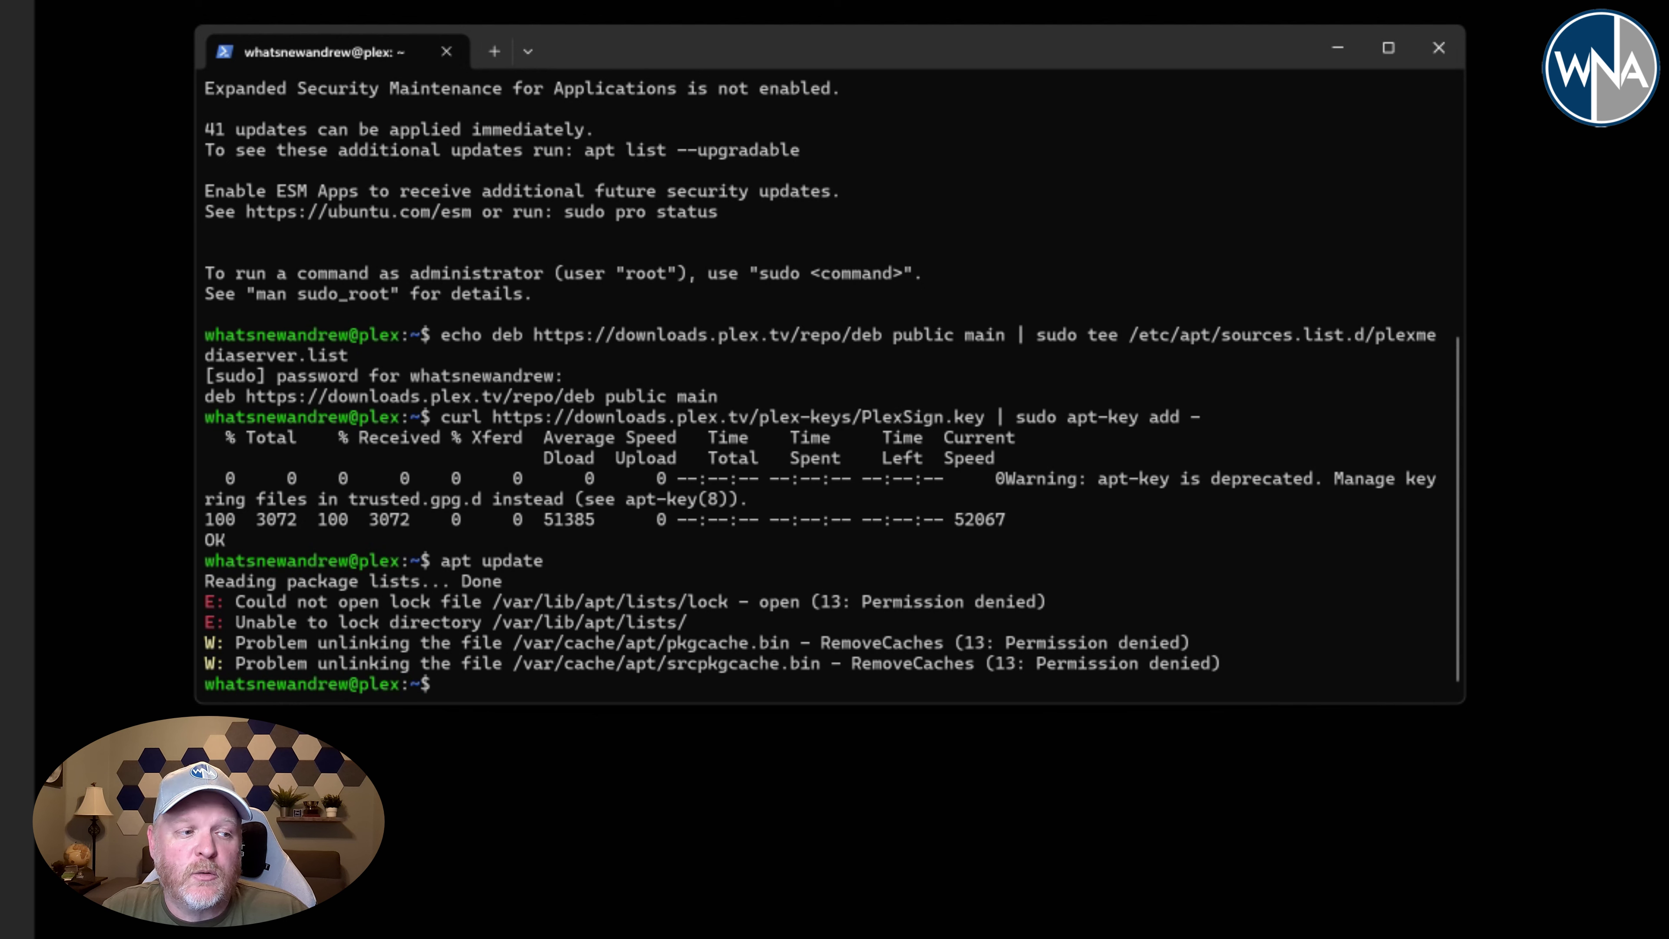
{"action": "type", "text": "sudo "}
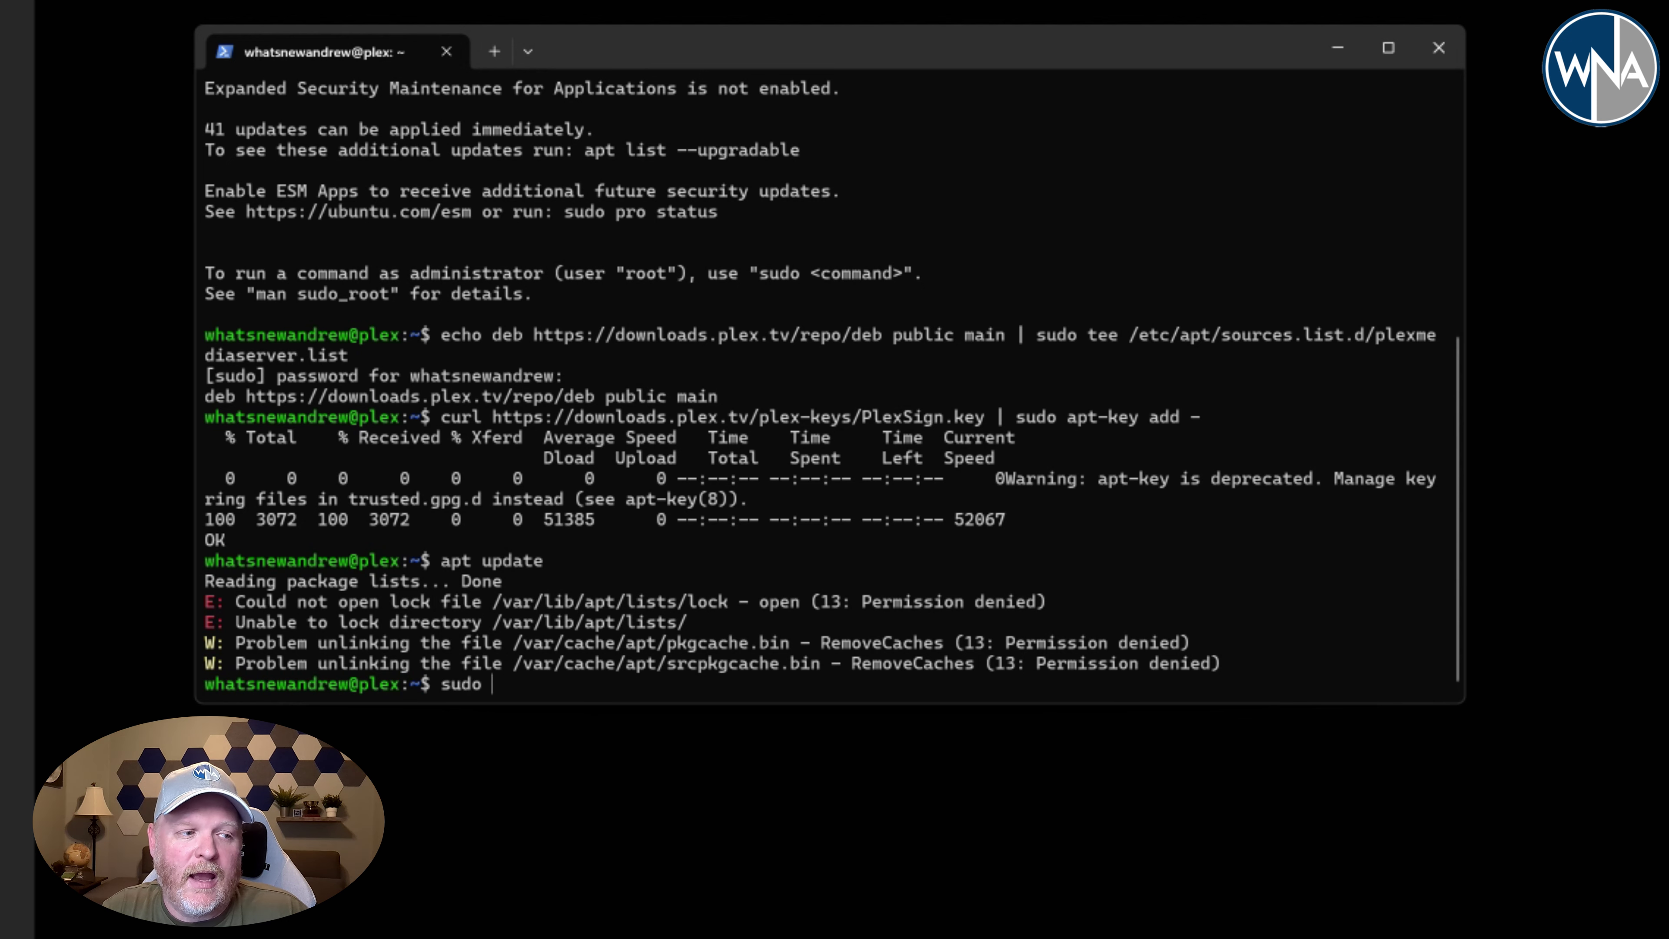
{"action": "type", "text": "apt update"}
{"action": "key", "text": "Return"}
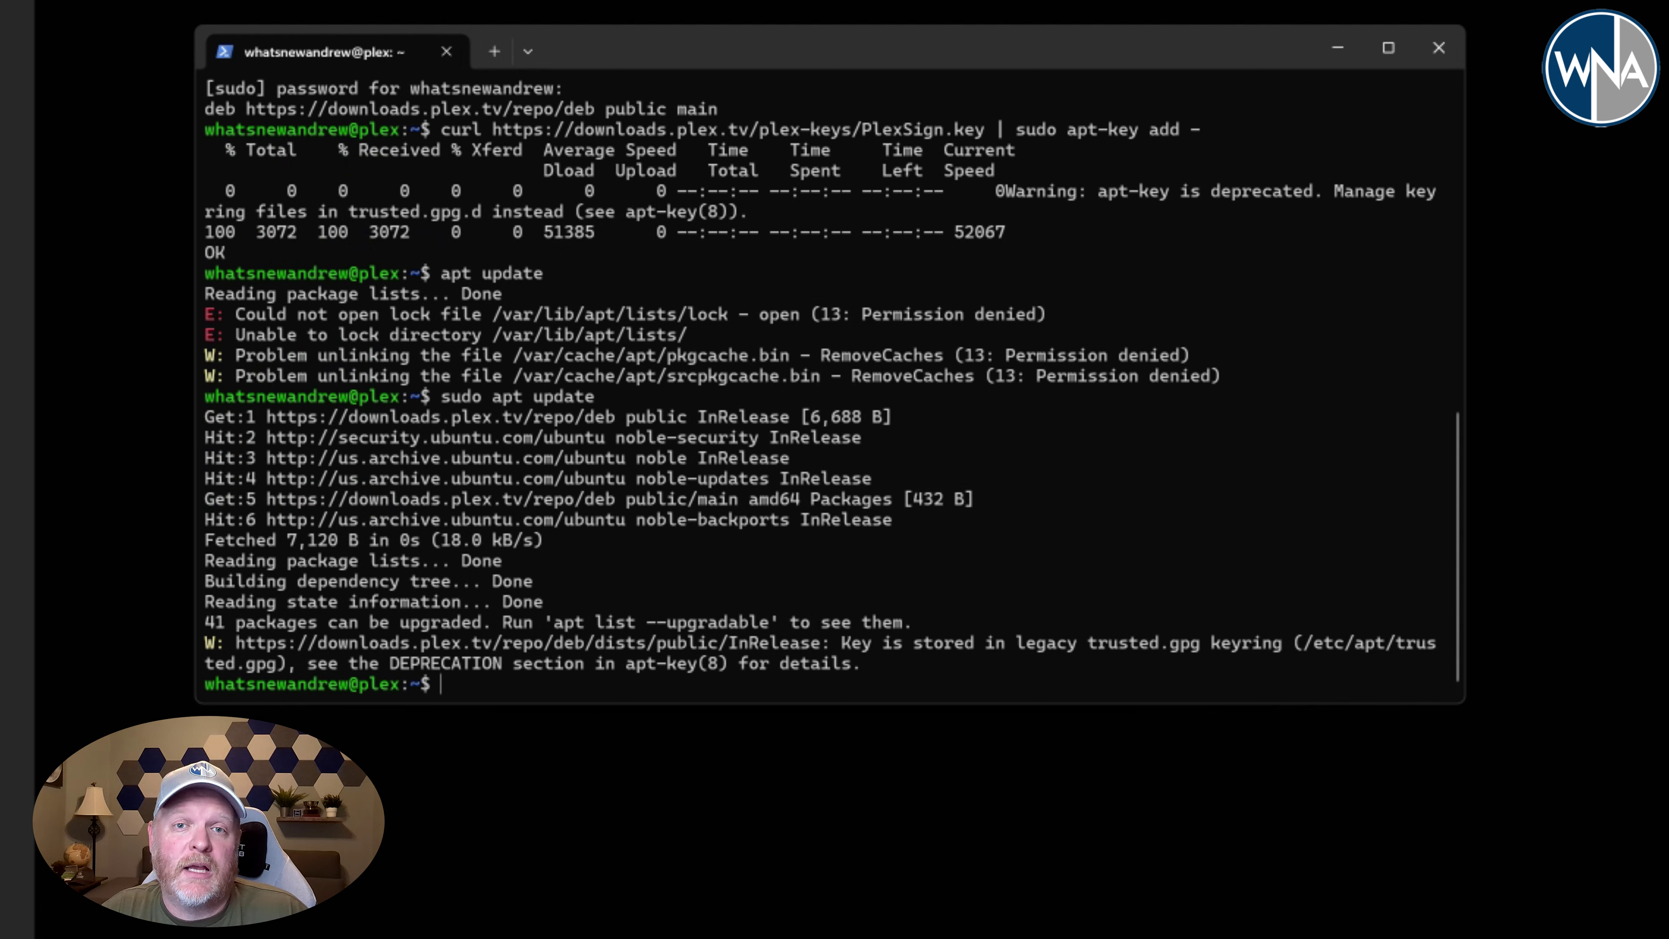
{"action": "type", "text": "sudo apt install plexmediaserver"}
{"action": "key", "text": "Return"}
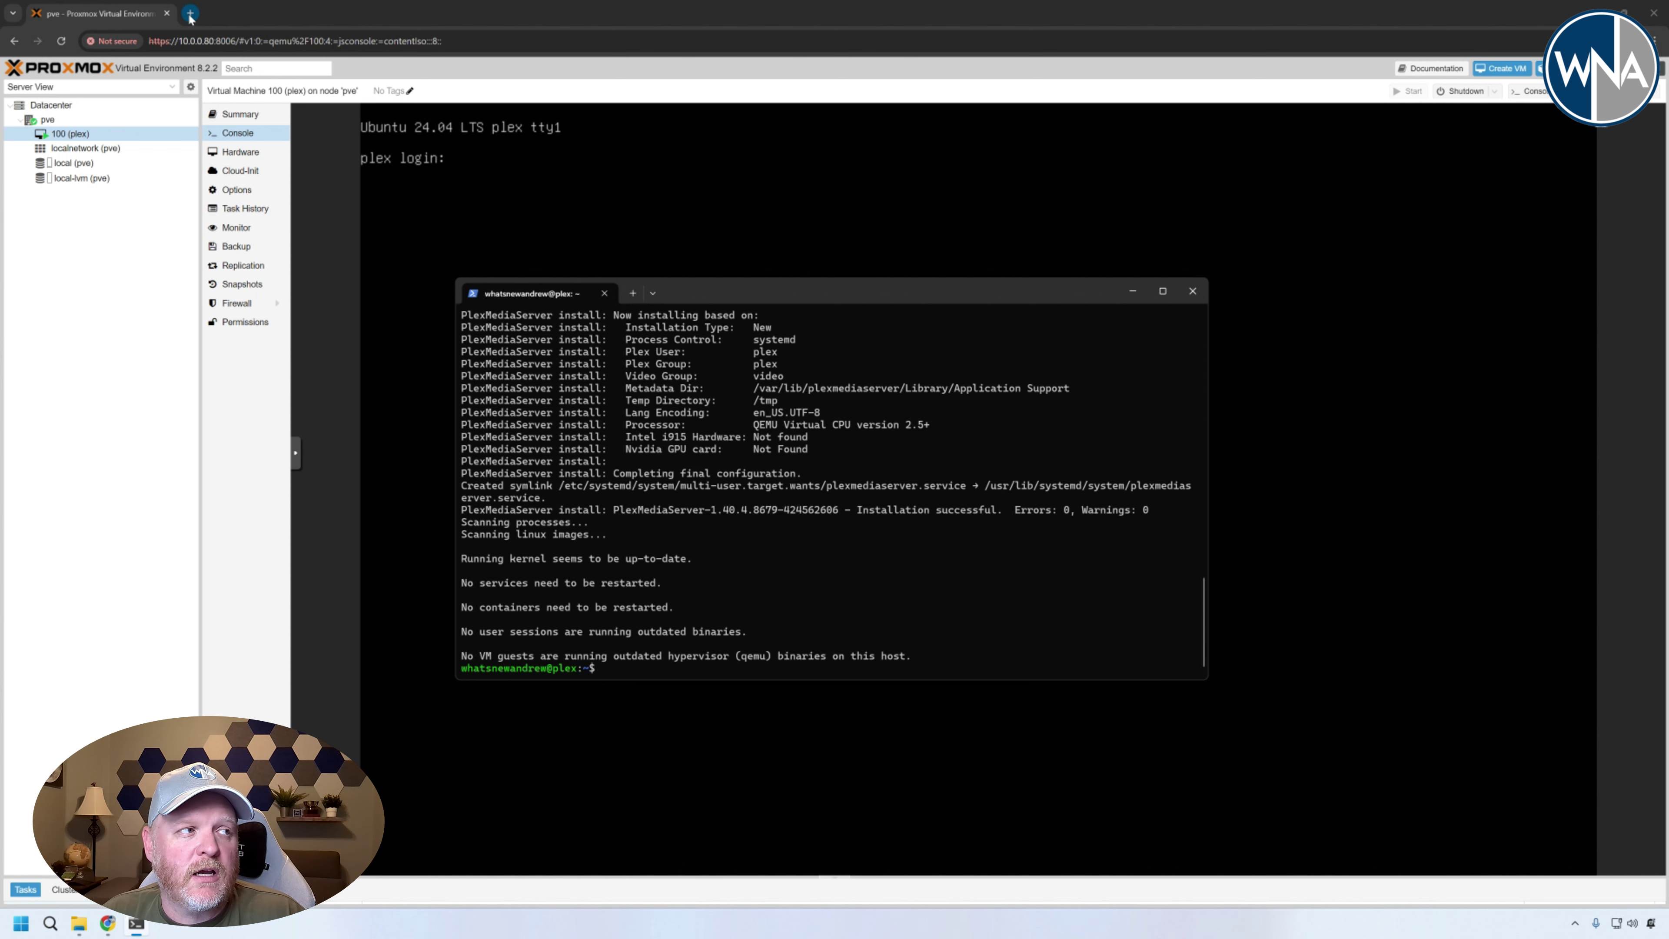
Open the Plex web interface at 10.0.0.81:32400 in a new browser tab, play ExpandTest from Transcode Example, and minimise the player
{"action": "left_click", "coordinate": [190, 16]}
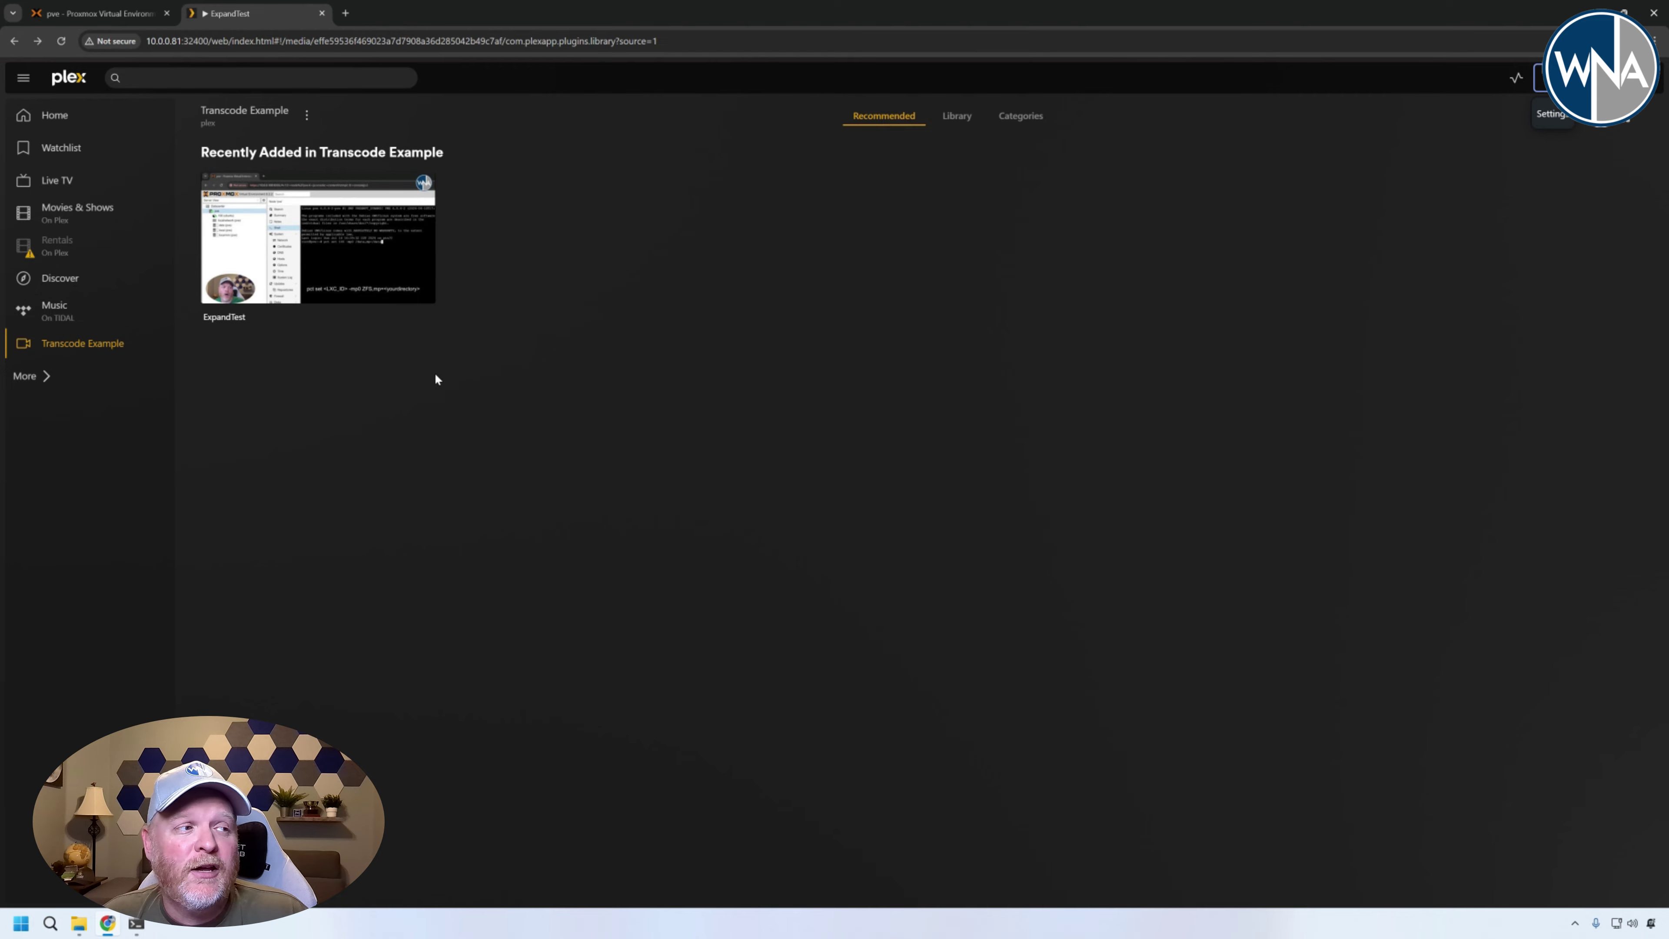
{"action": "left_click", "coordinate": [317, 239]}
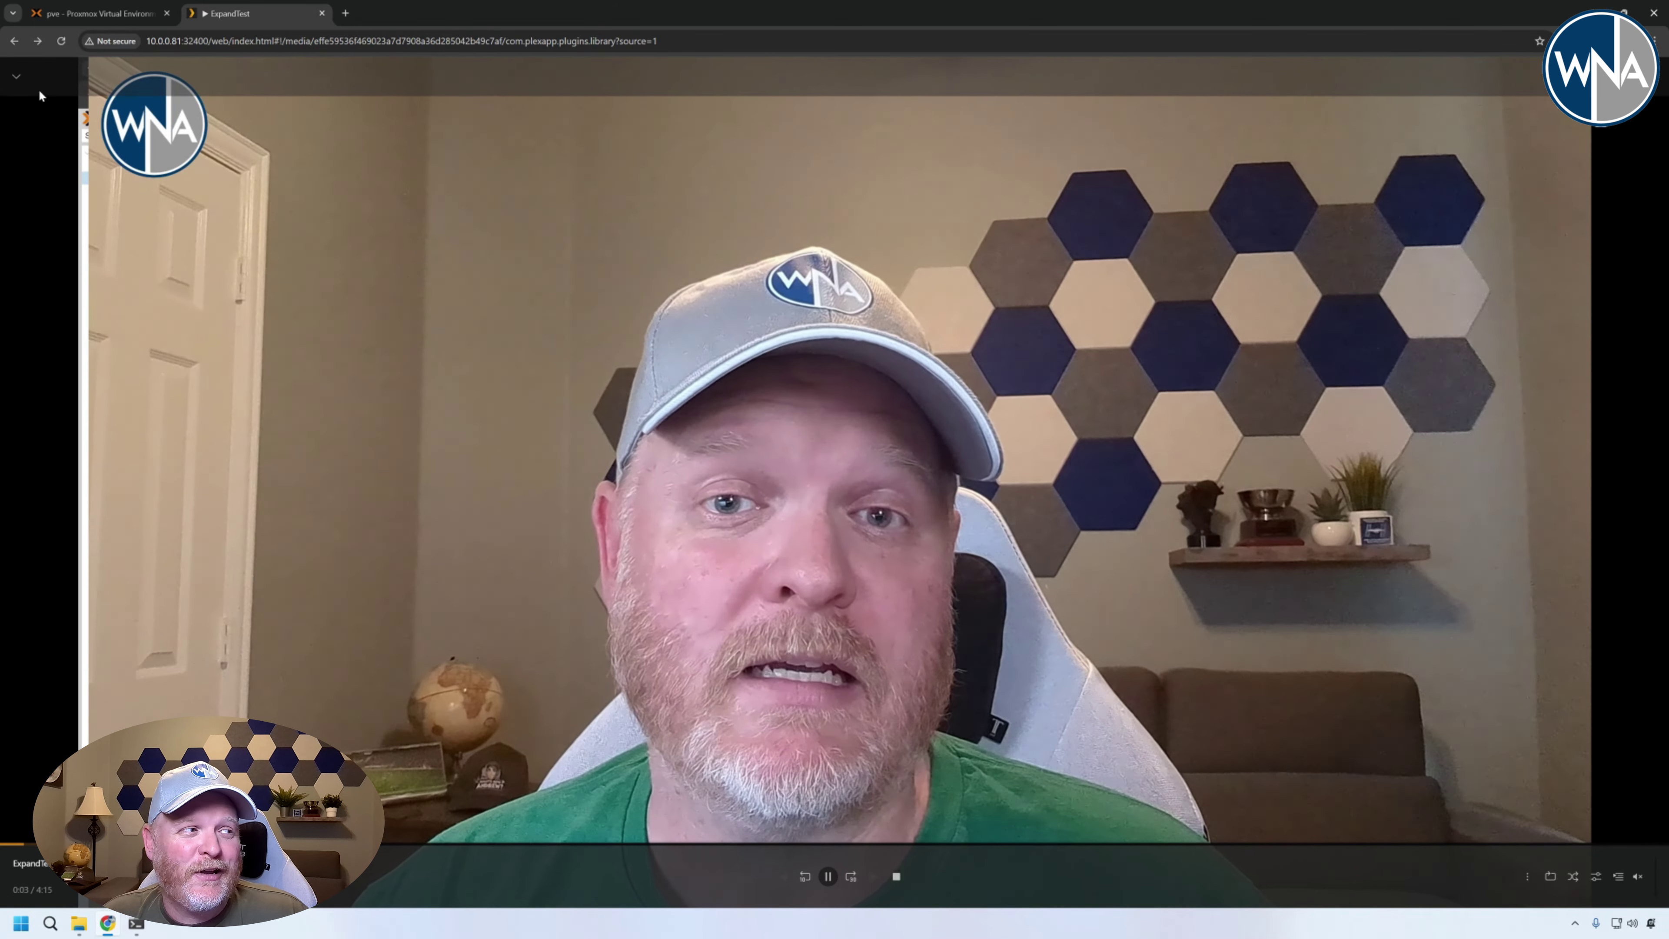
{"action": "left_click", "coordinate": [16, 77]}
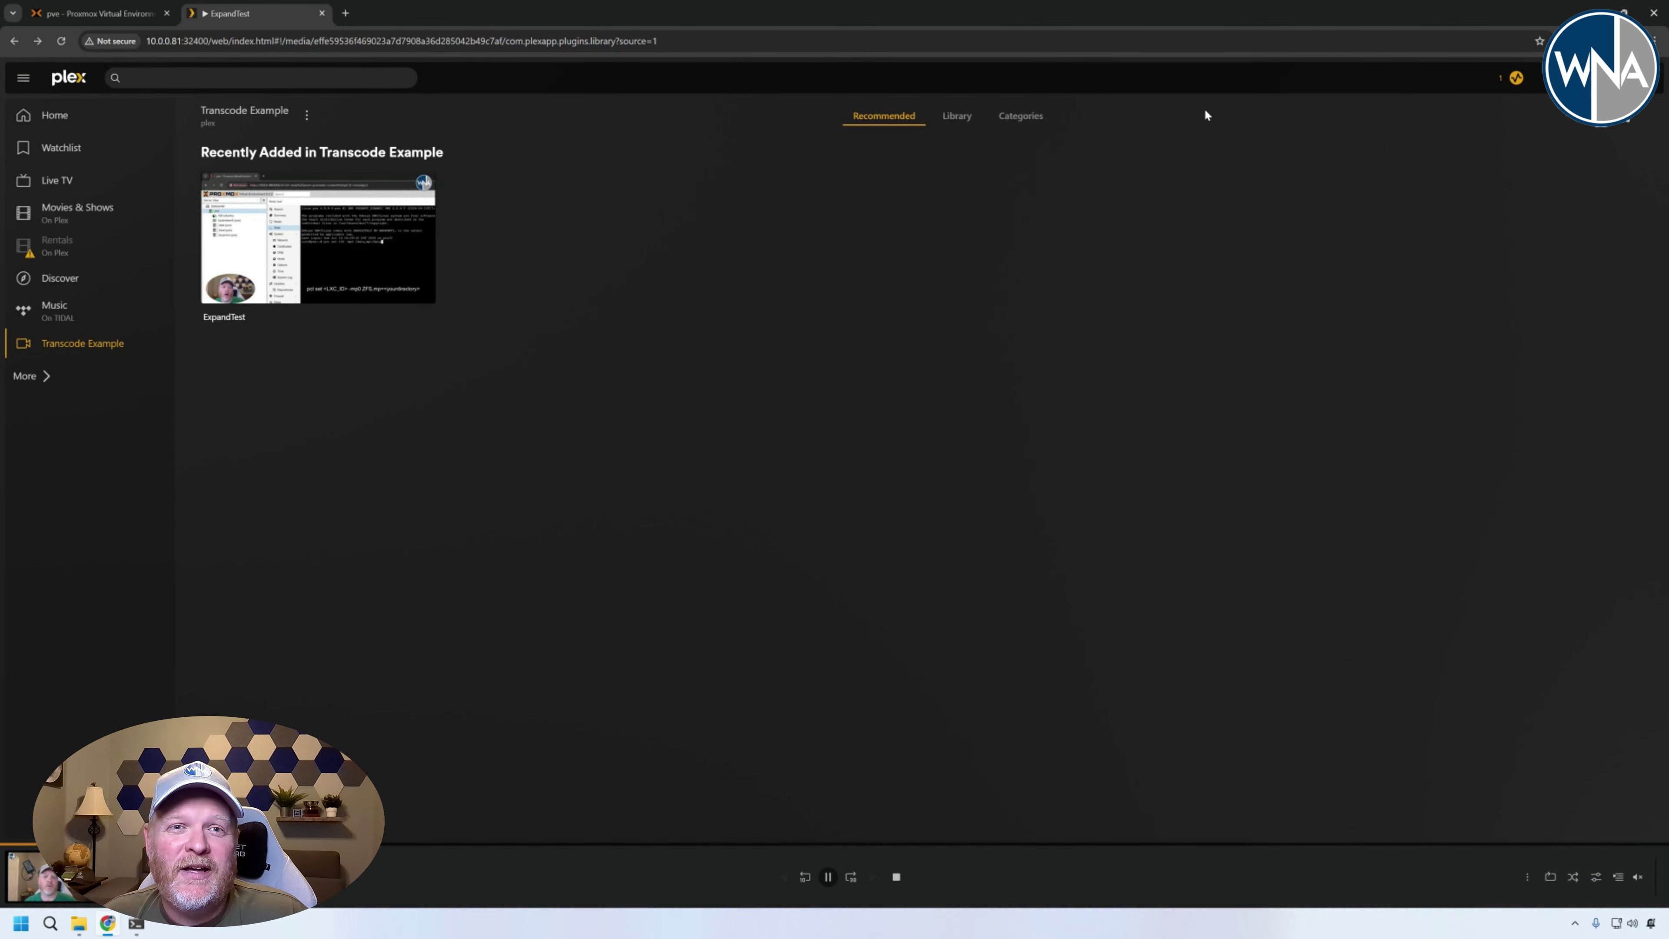
Examine the CPU graph and the Now Playing stream details on the Plex server dashboard, and stop the playback
{"action": "left_click", "coordinate": [1516, 77]}
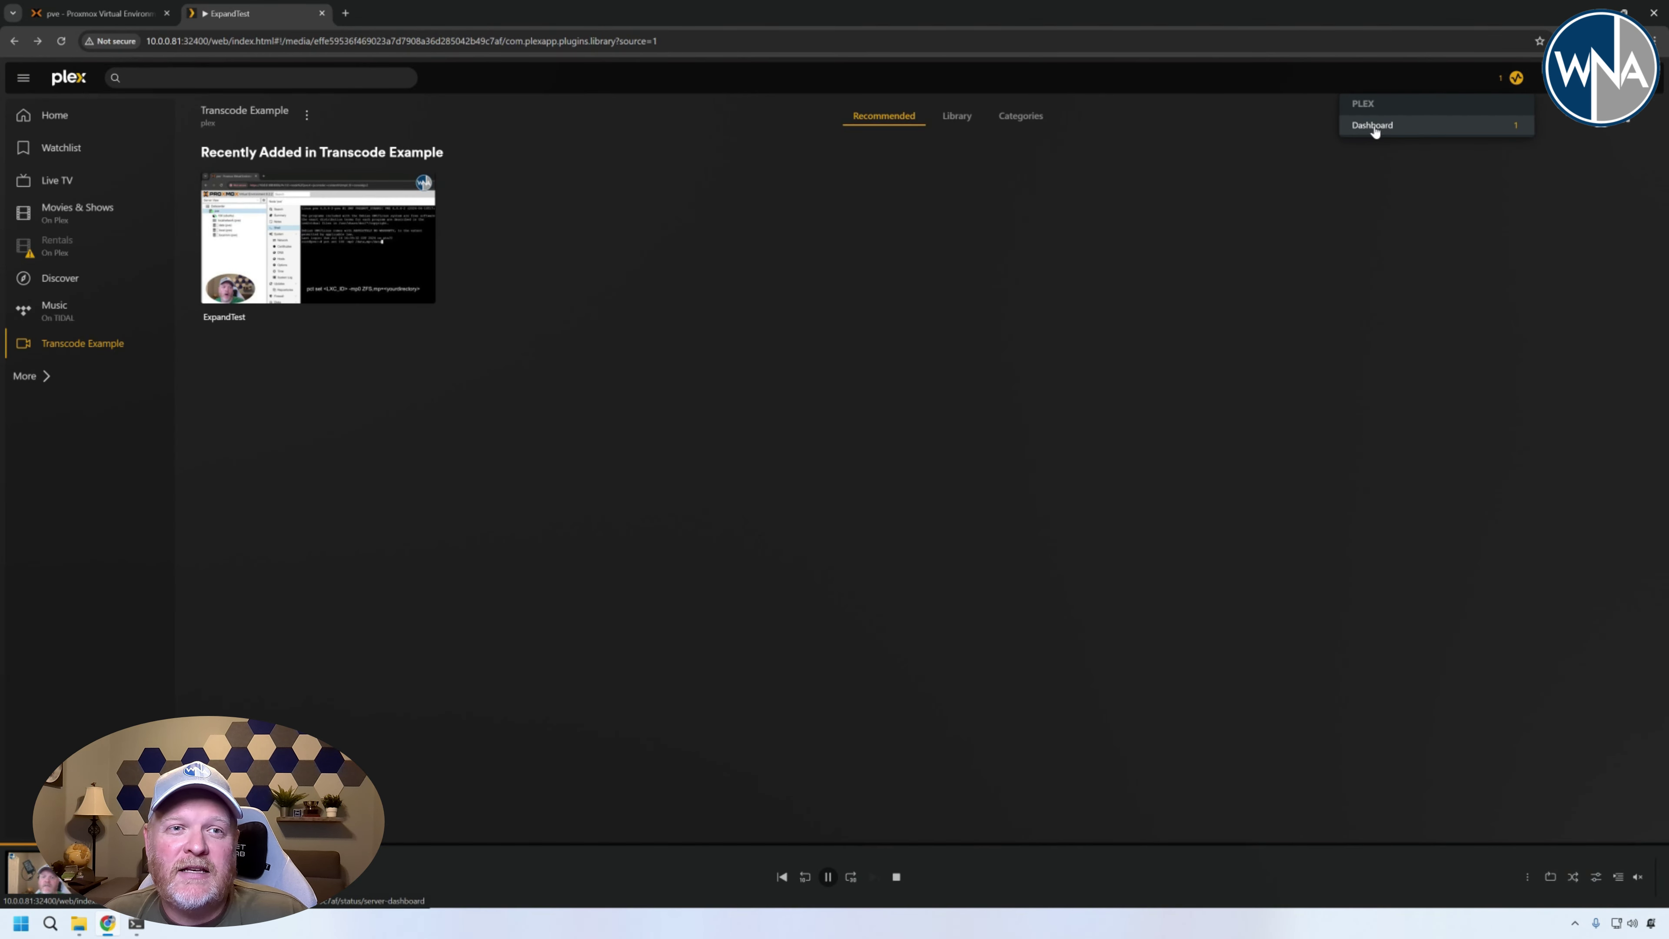
{"action": "left_click", "coordinate": [1373, 125]}
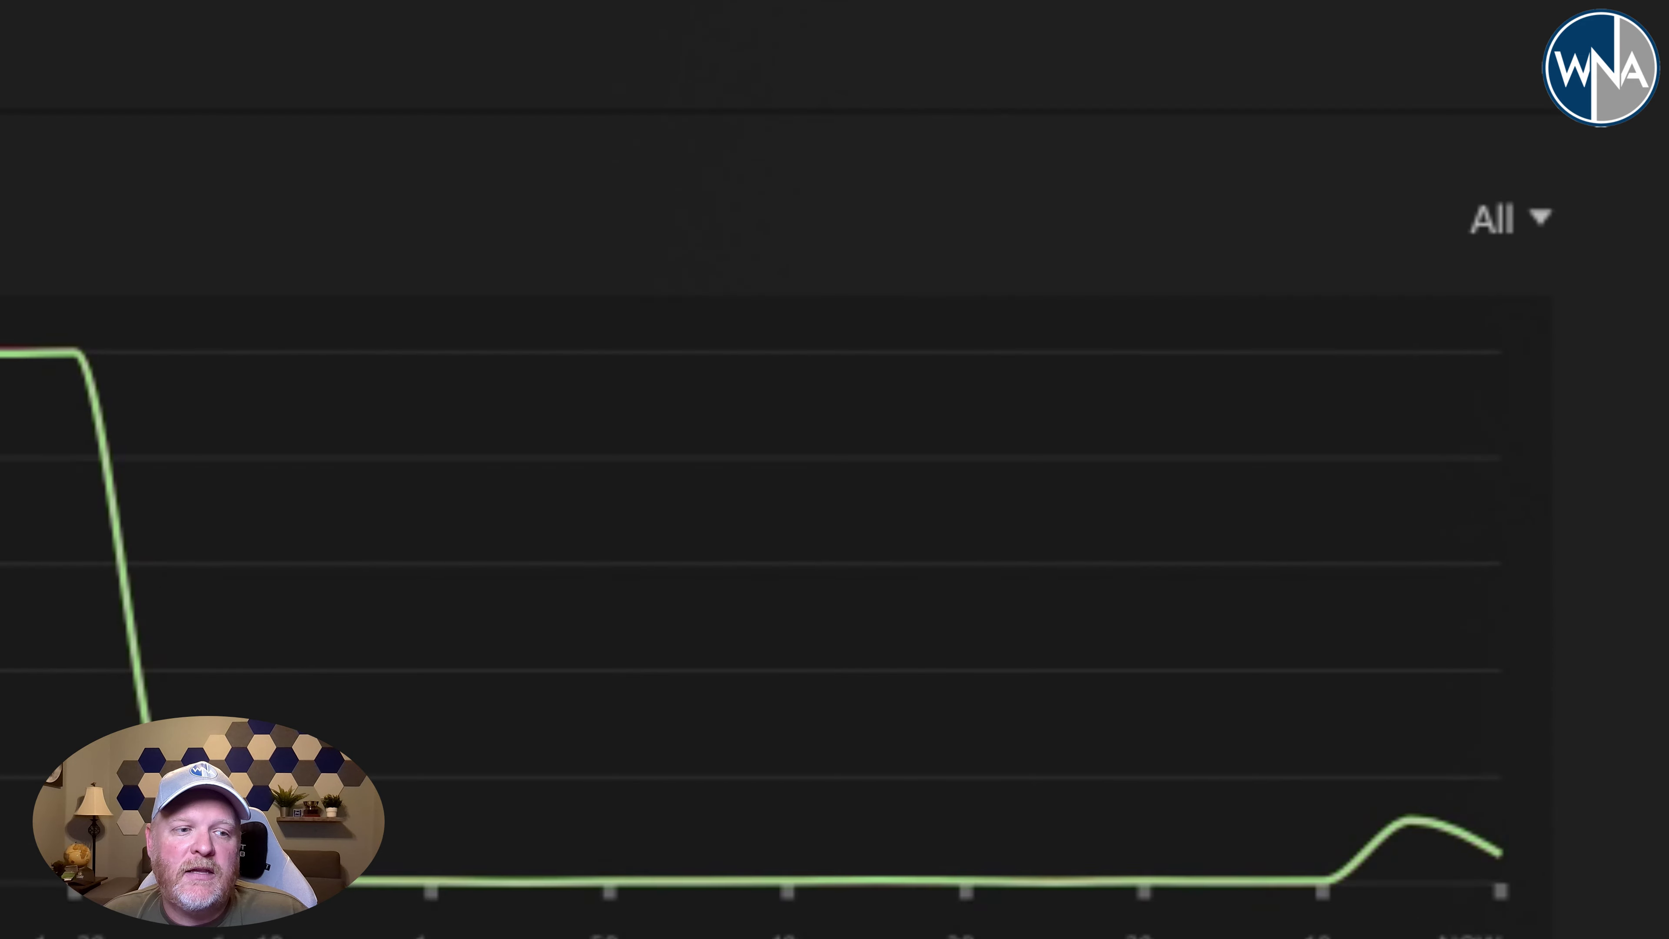
{"action": "mouse_move", "coordinate": [1088, 757]}
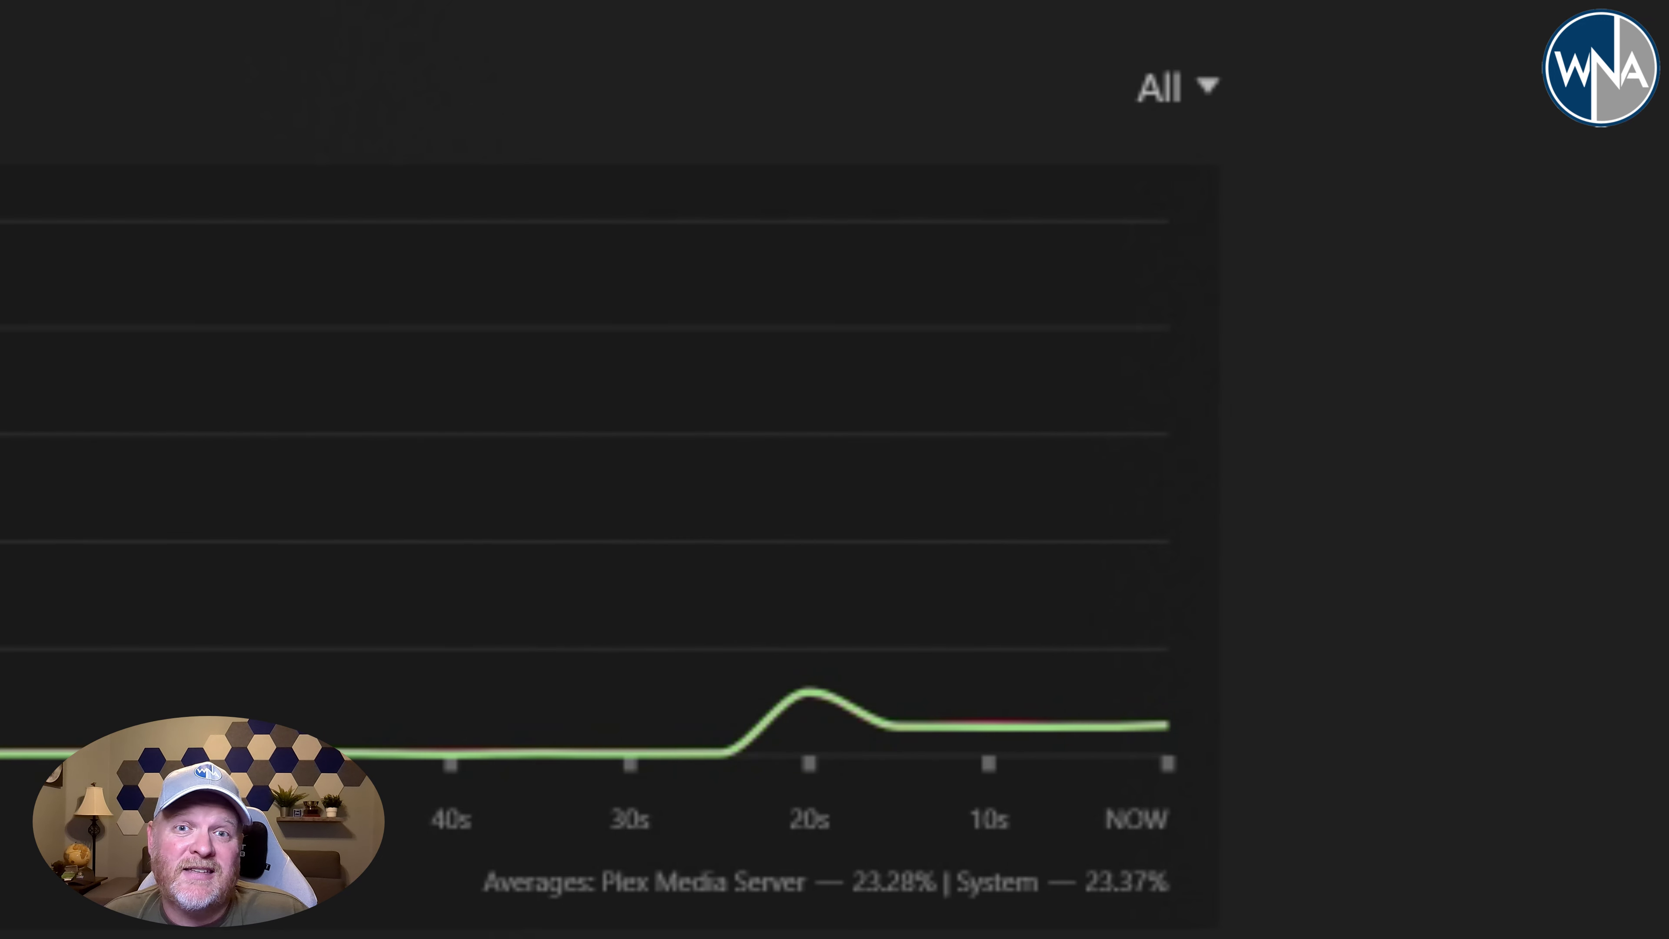
{"action": "scroll", "coordinate": [611, 470], "scroll_direction": "up", "scroll_amount": 7}
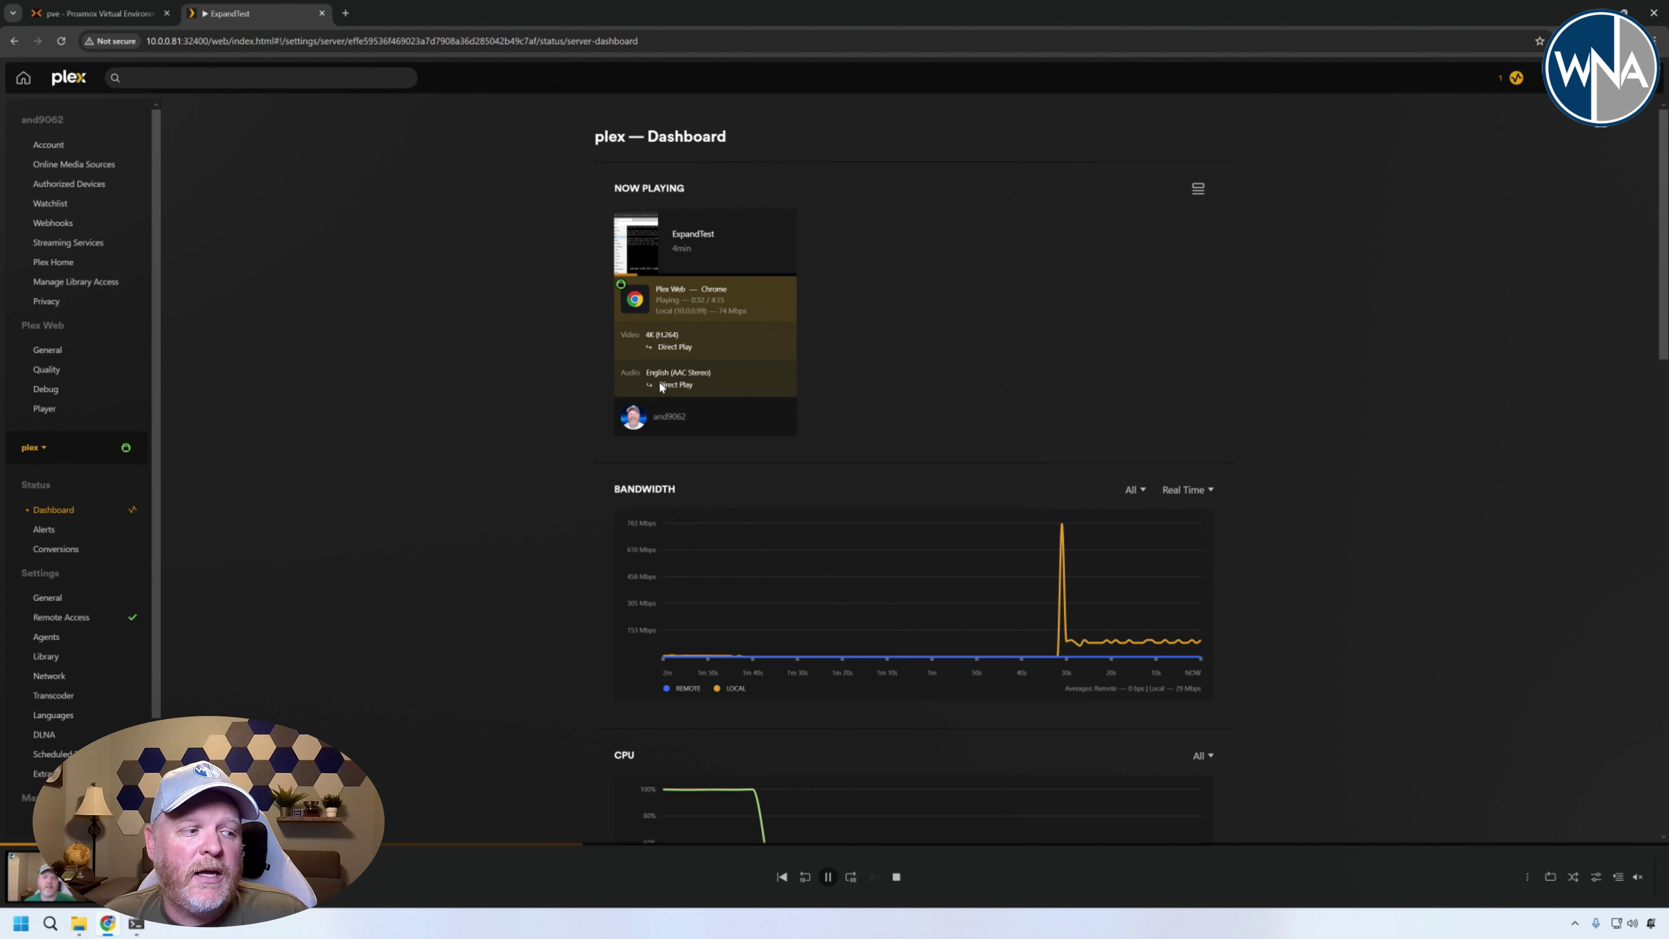
{"action": "left_click", "coordinate": [897, 879]}
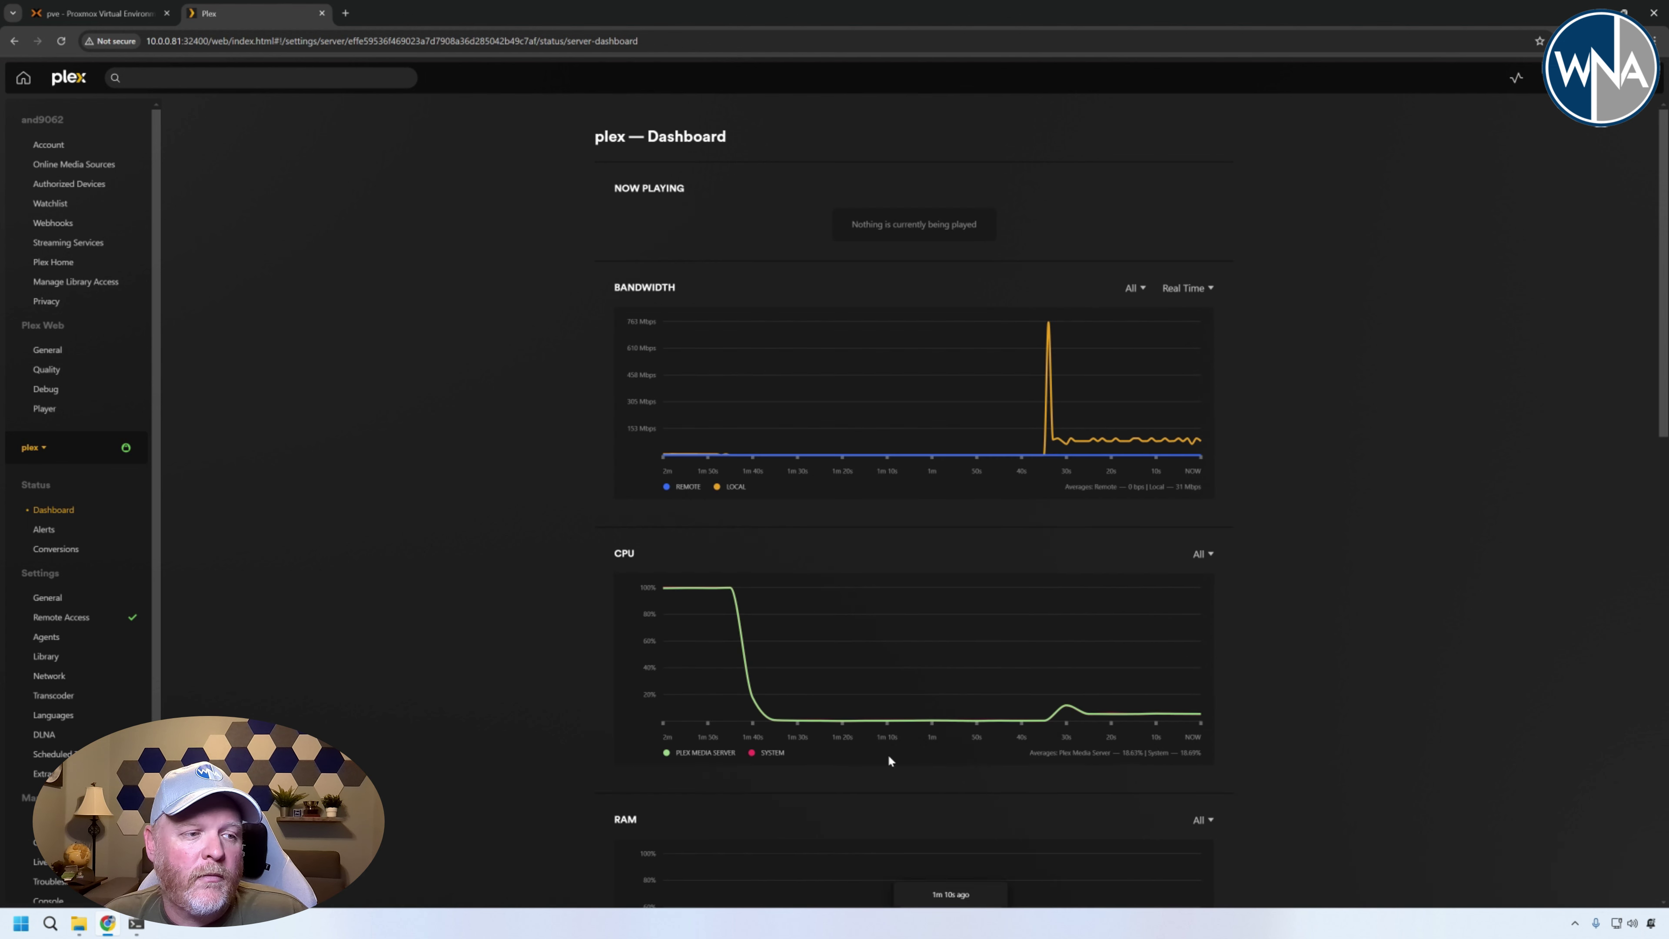
In the Plex Web quality settings, disable recommended settings for home streaming, set video quality to 10 Mbps, 1080p, and save
{"action": "left_click", "coordinate": [74, 369]}
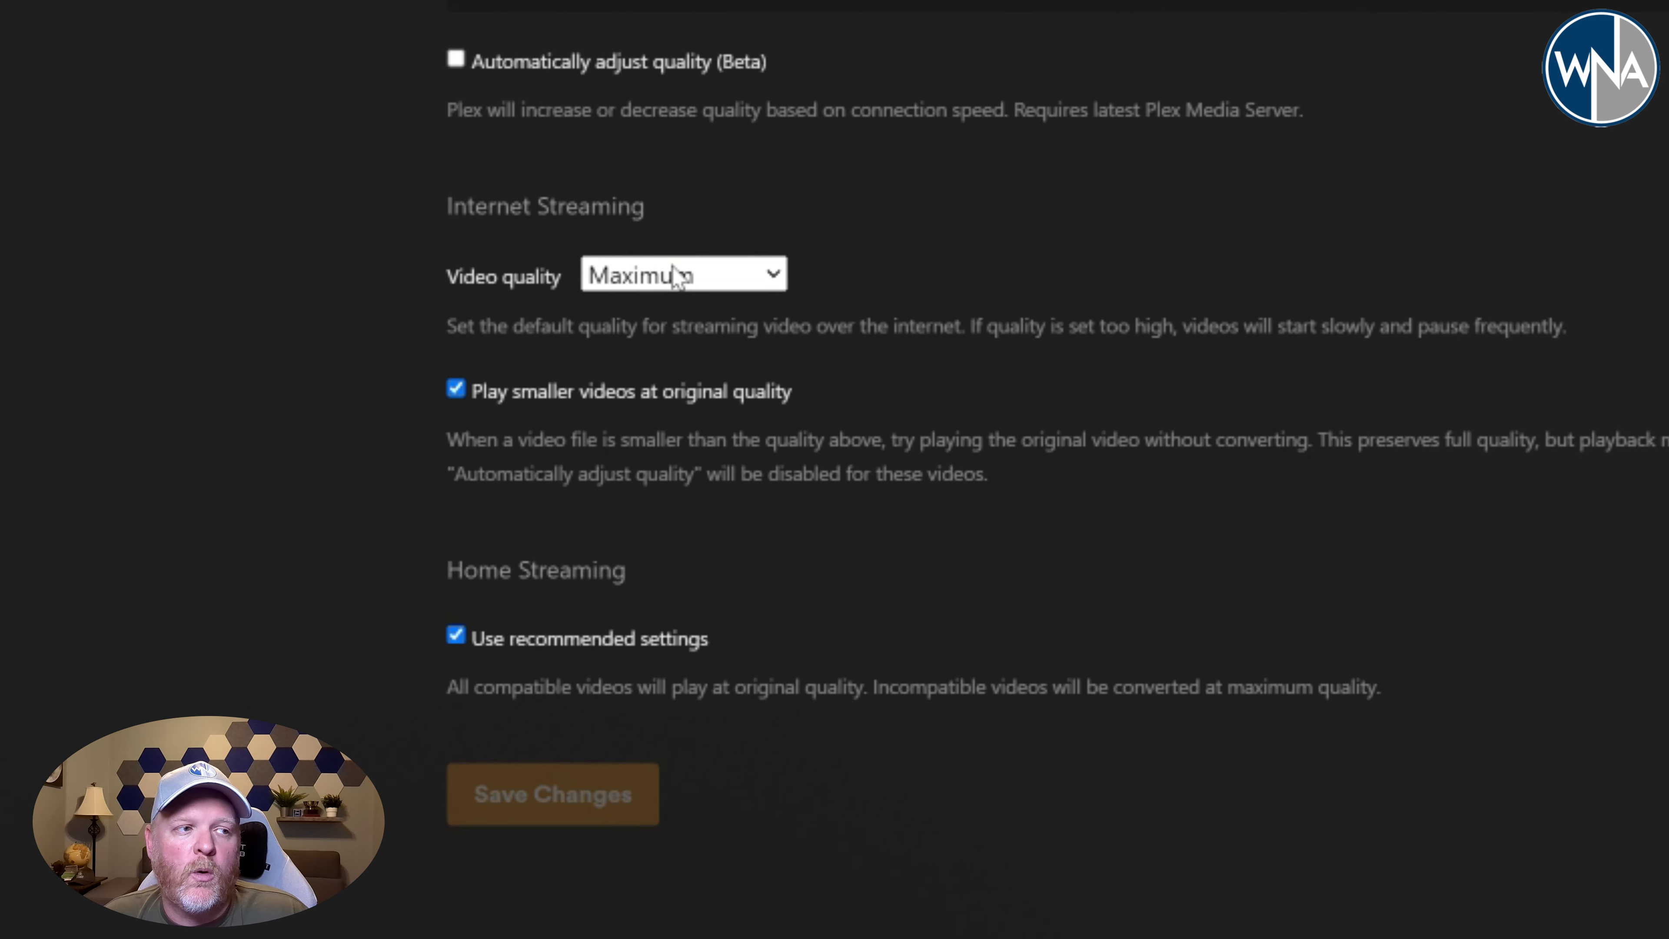
{"action": "left_click", "coordinate": [786, 280]}
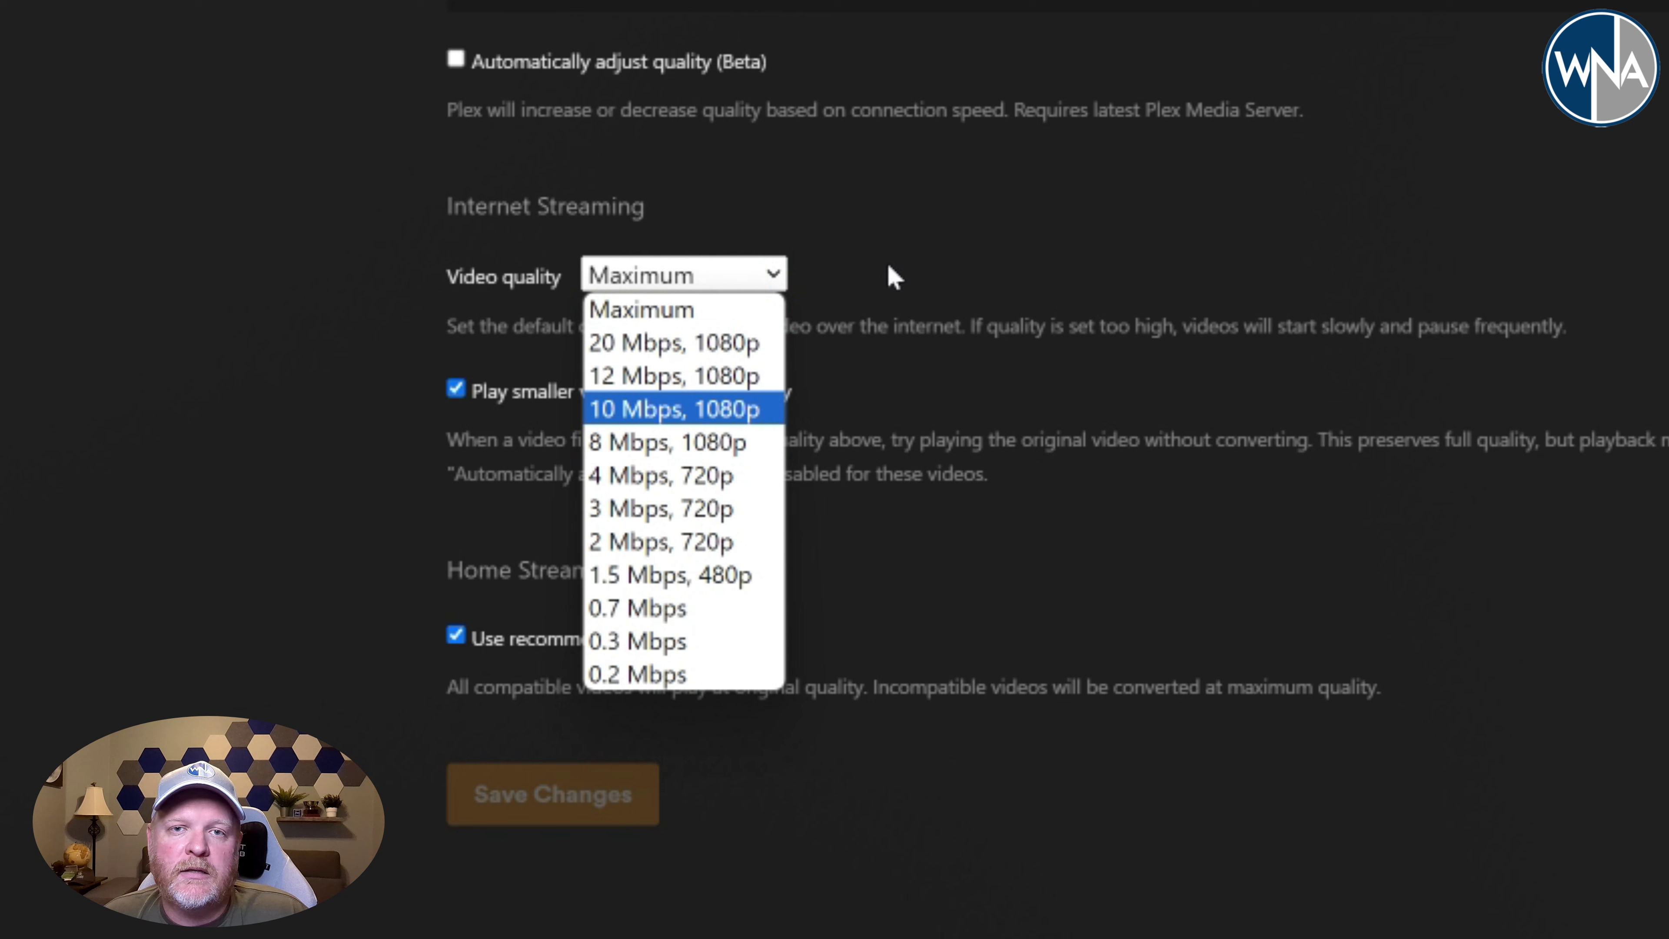
{"action": "left_click", "coordinate": [906, 243]}
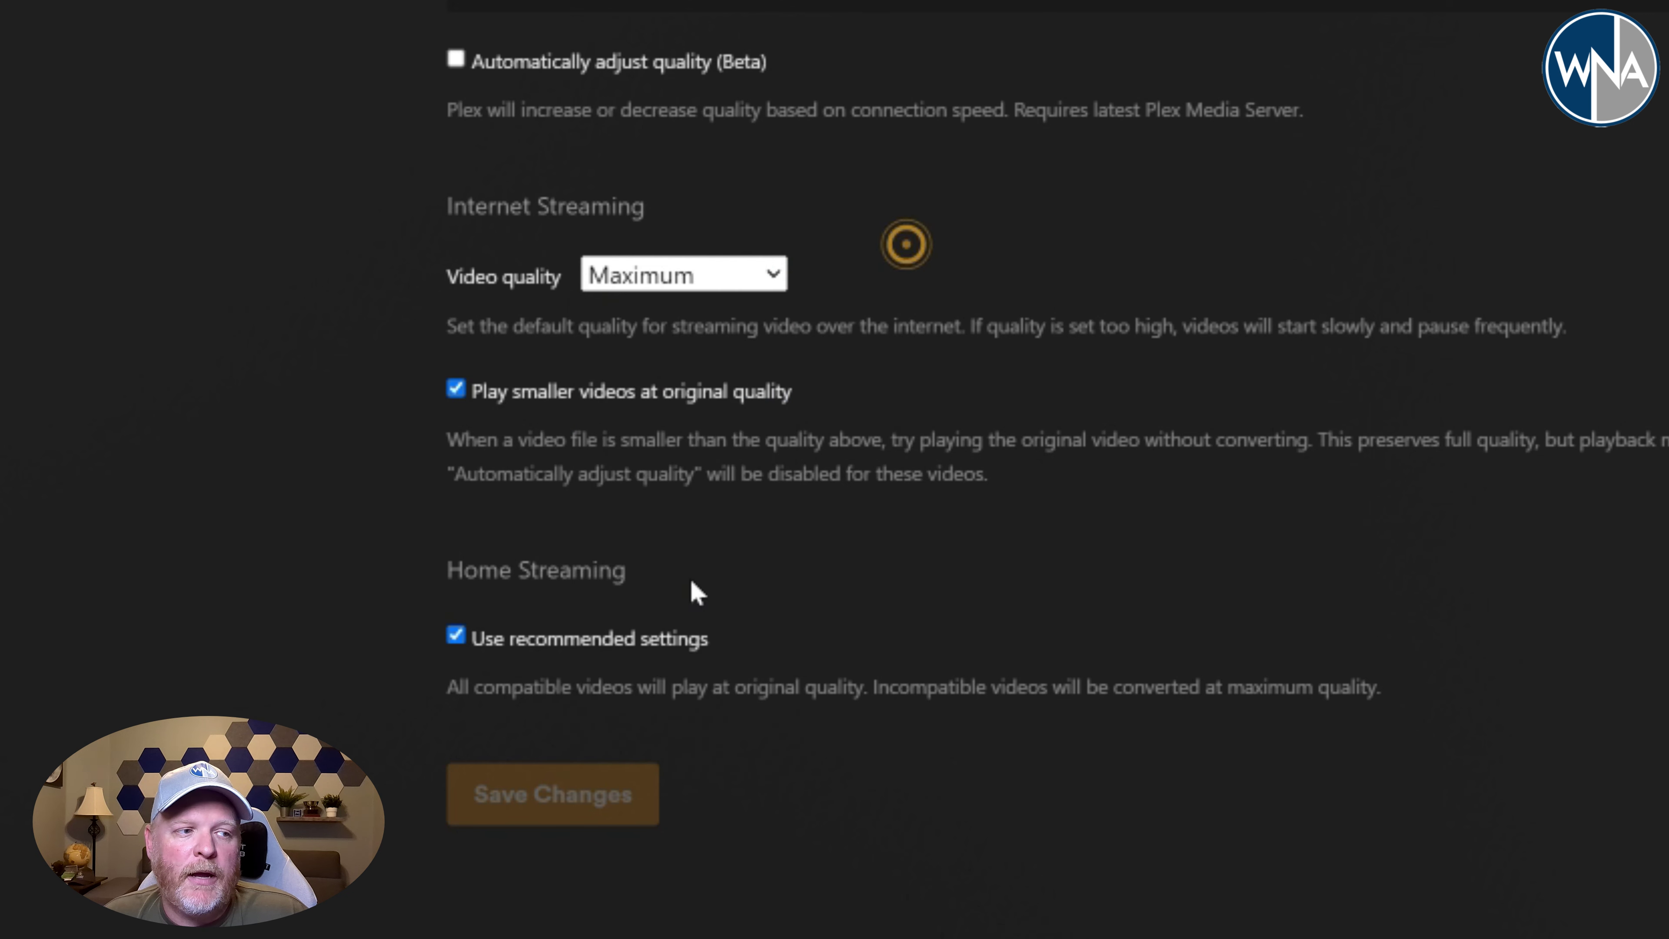
{"action": "left_click", "coordinate": [460, 636]}
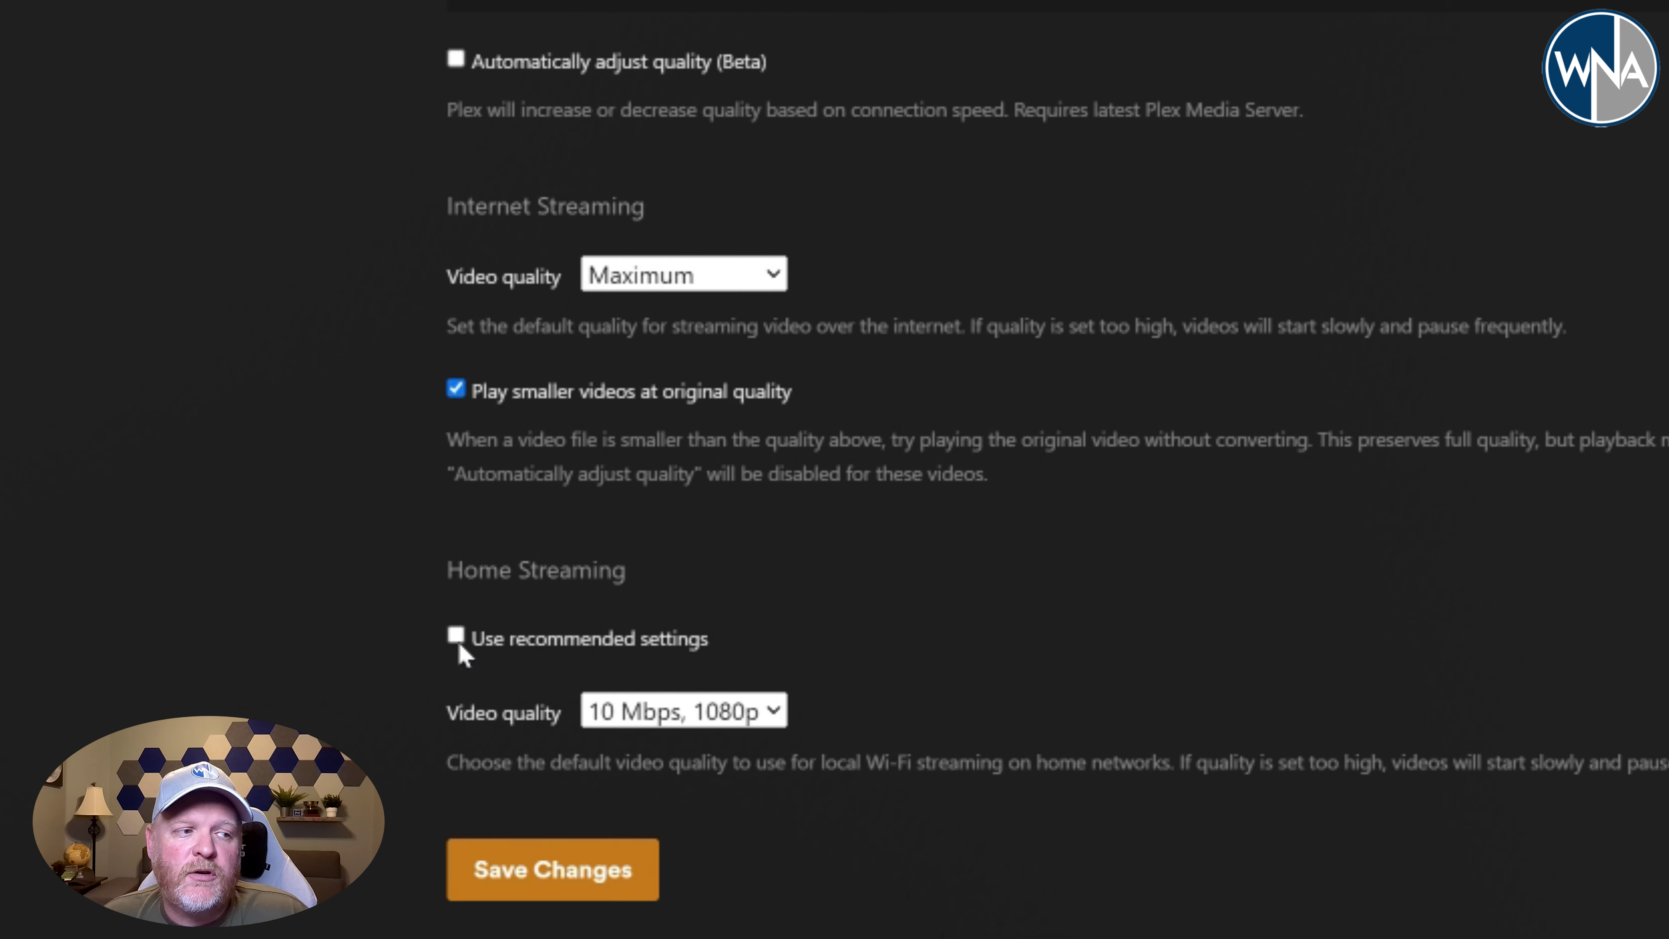
{"action": "left_click", "coordinate": [775, 713]}
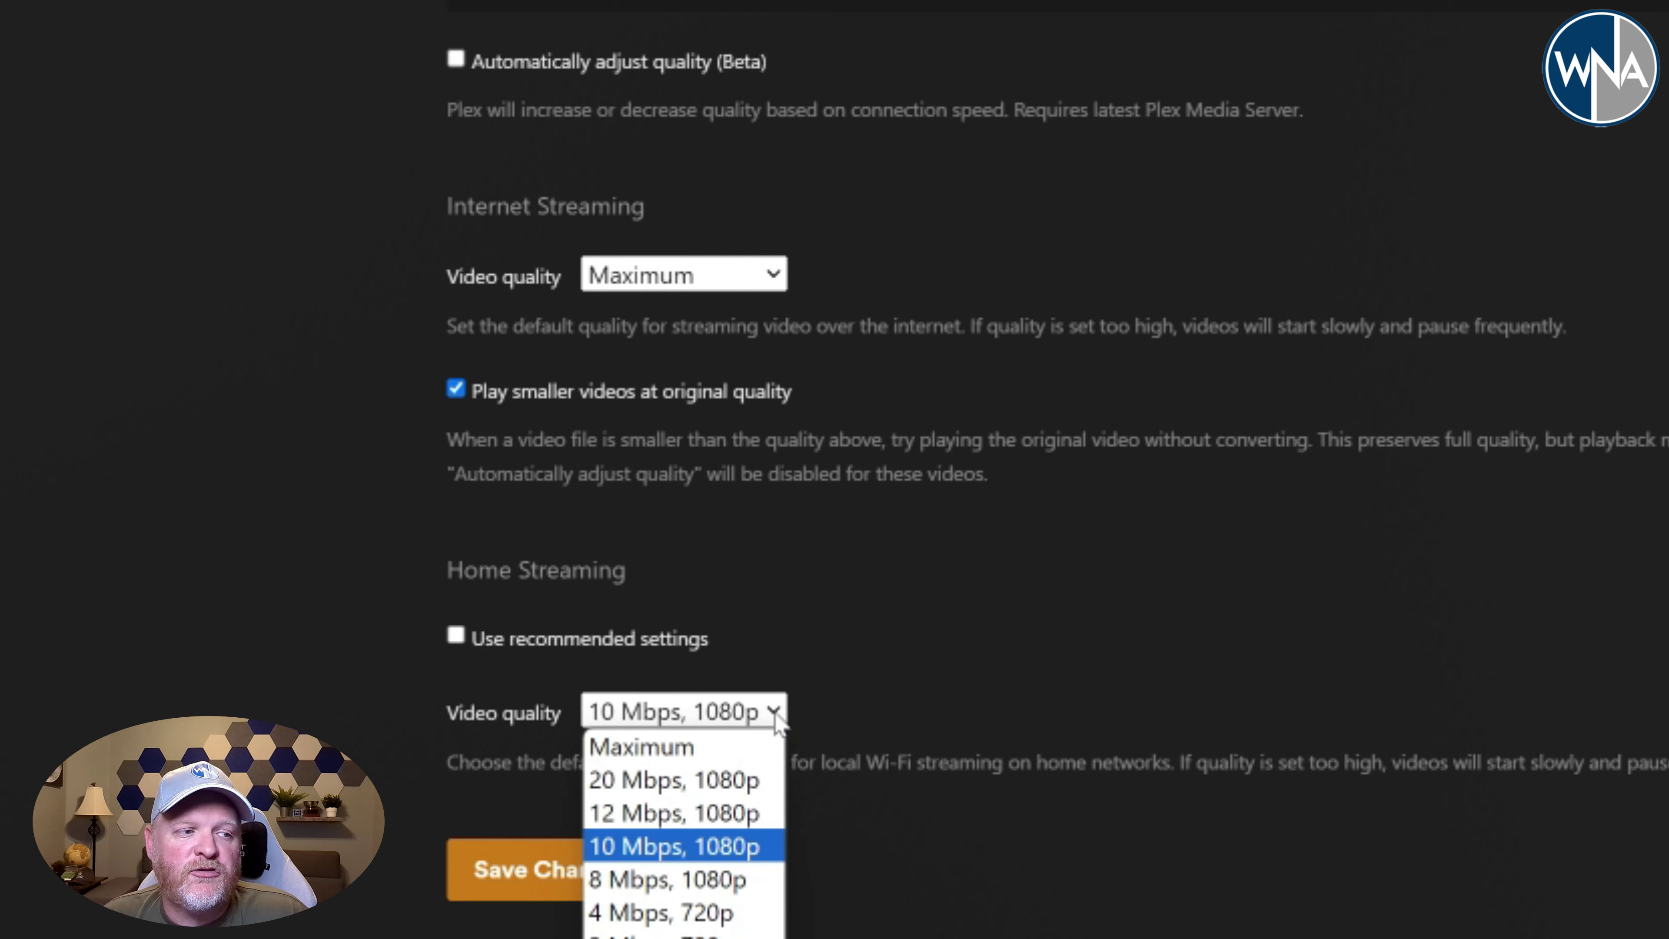
{"action": "left_click", "coordinate": [683, 854]}
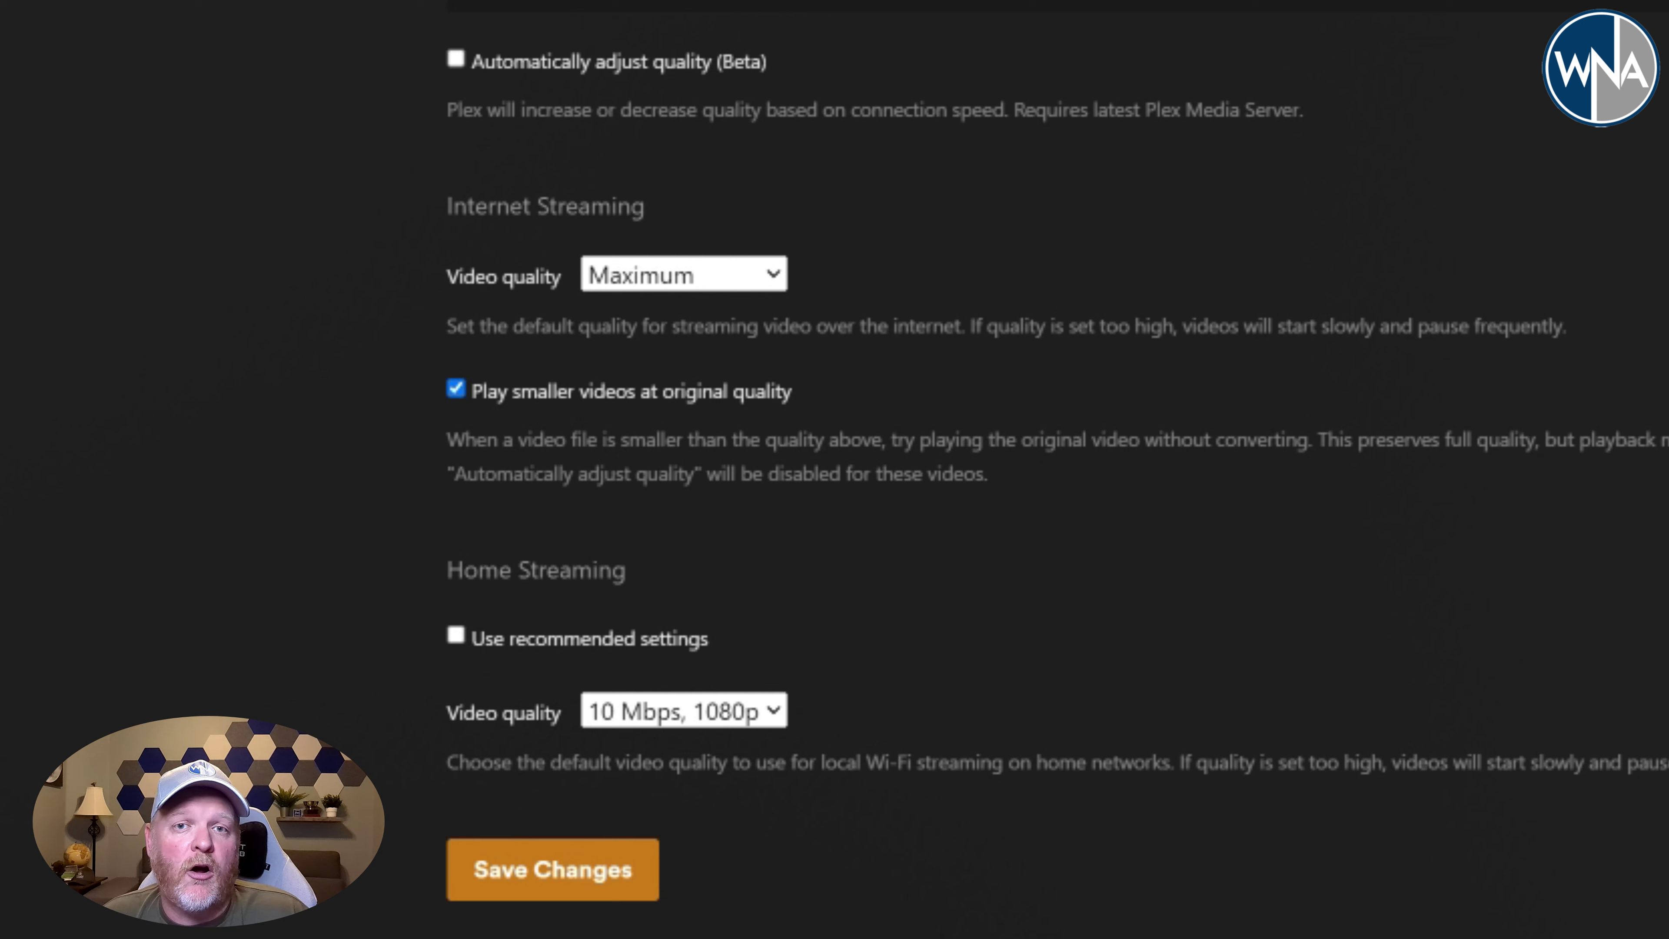
{"action": "left_click", "coordinate": [555, 884]}
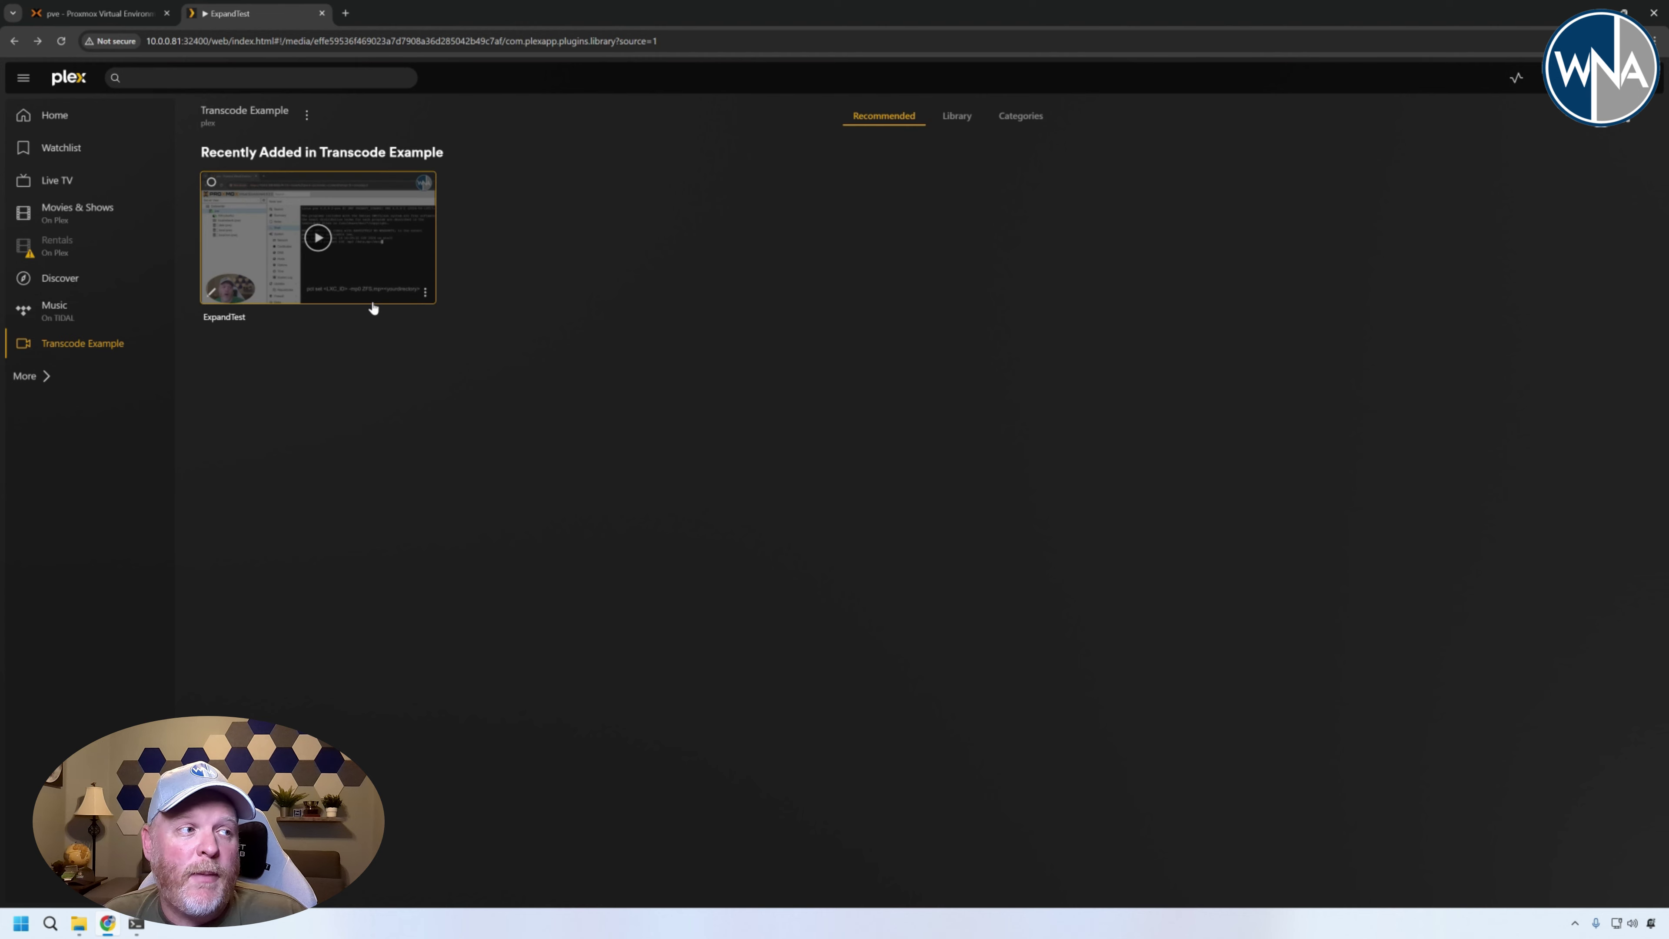
Play ExpandTest again and examine its video and audio conversion and the CPU load on the server dashboard
{"action": "left_click", "coordinate": [317, 238]}
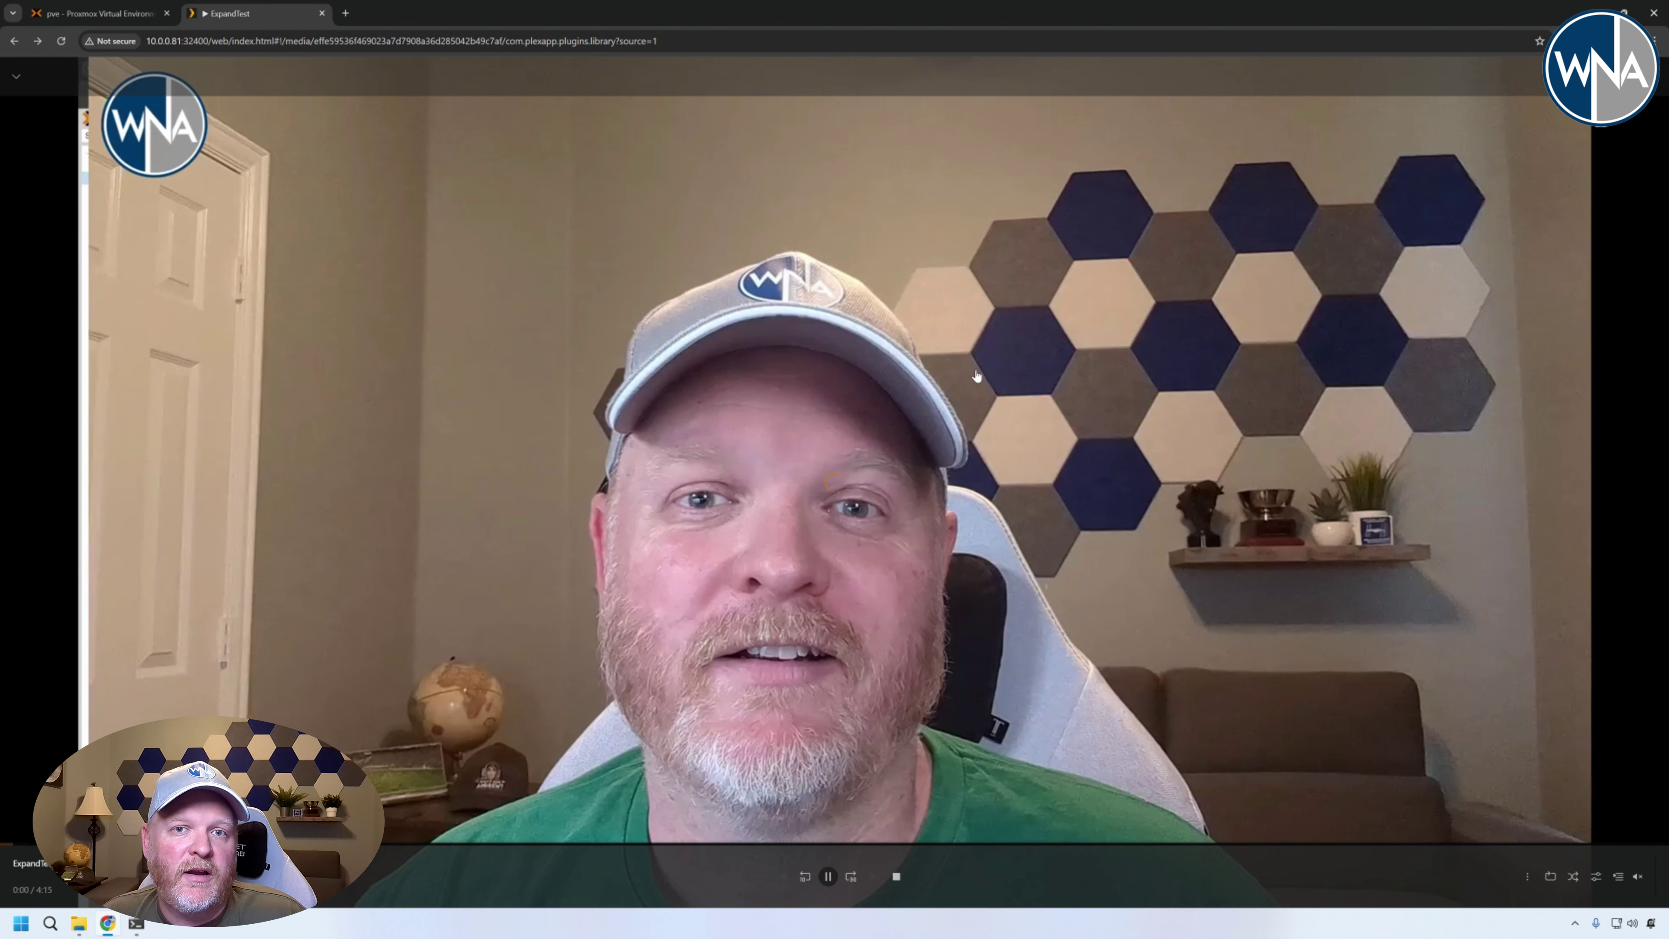
{"action": "left_click", "coordinate": [14, 79]}
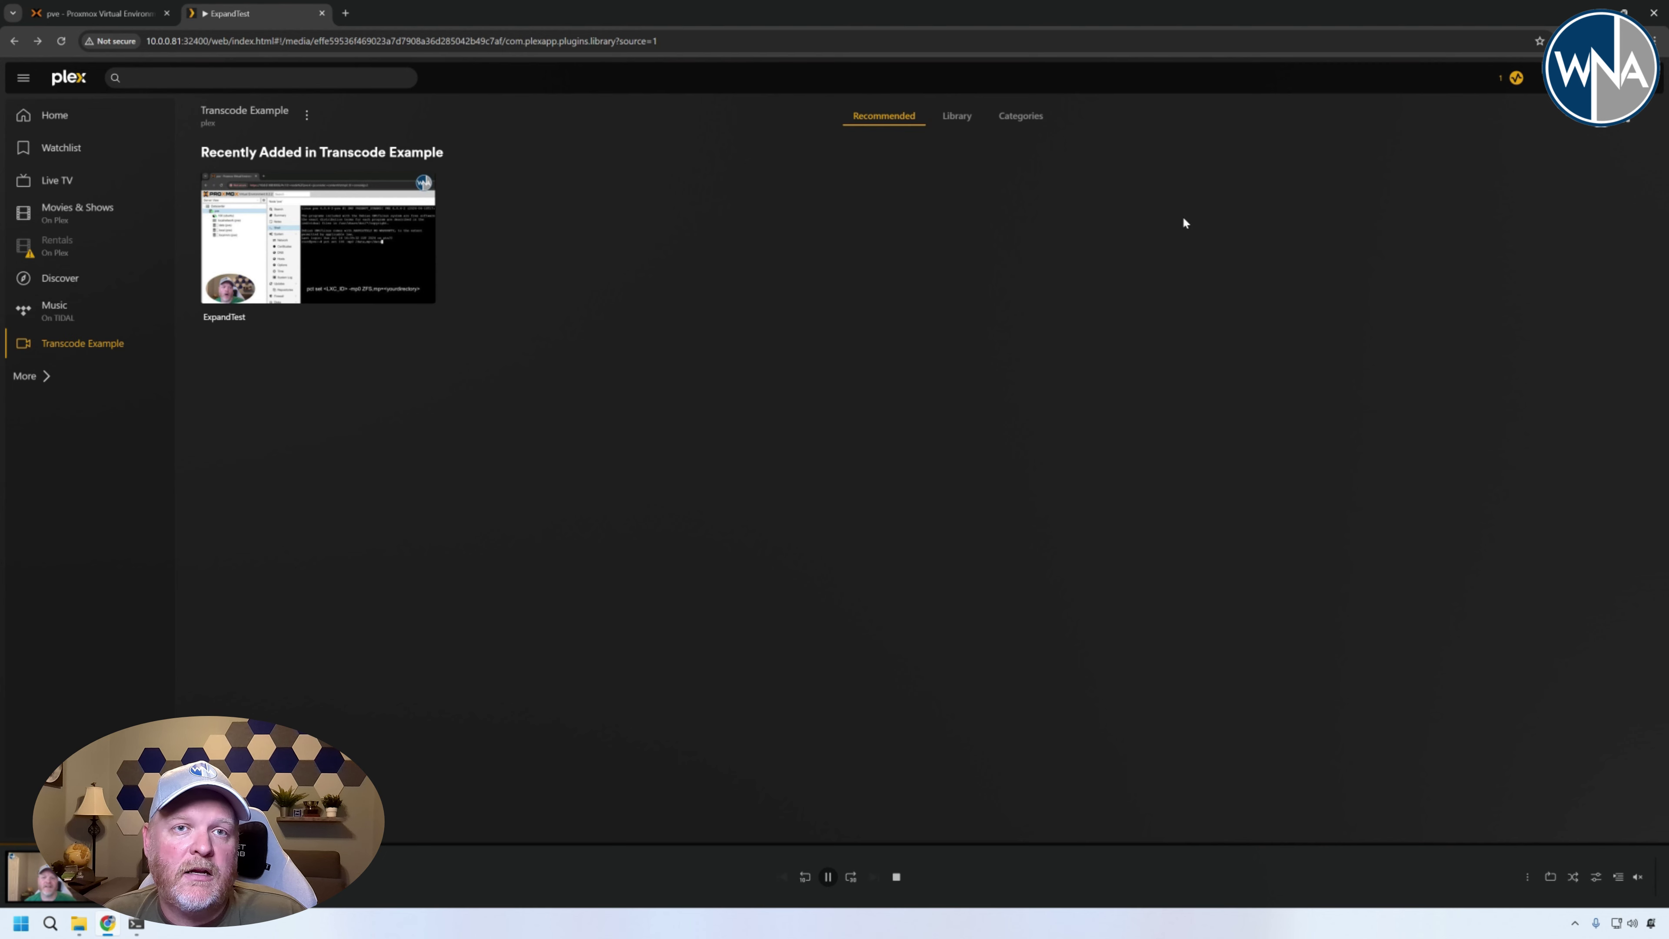
{"action": "left_click", "coordinate": [1515, 78]}
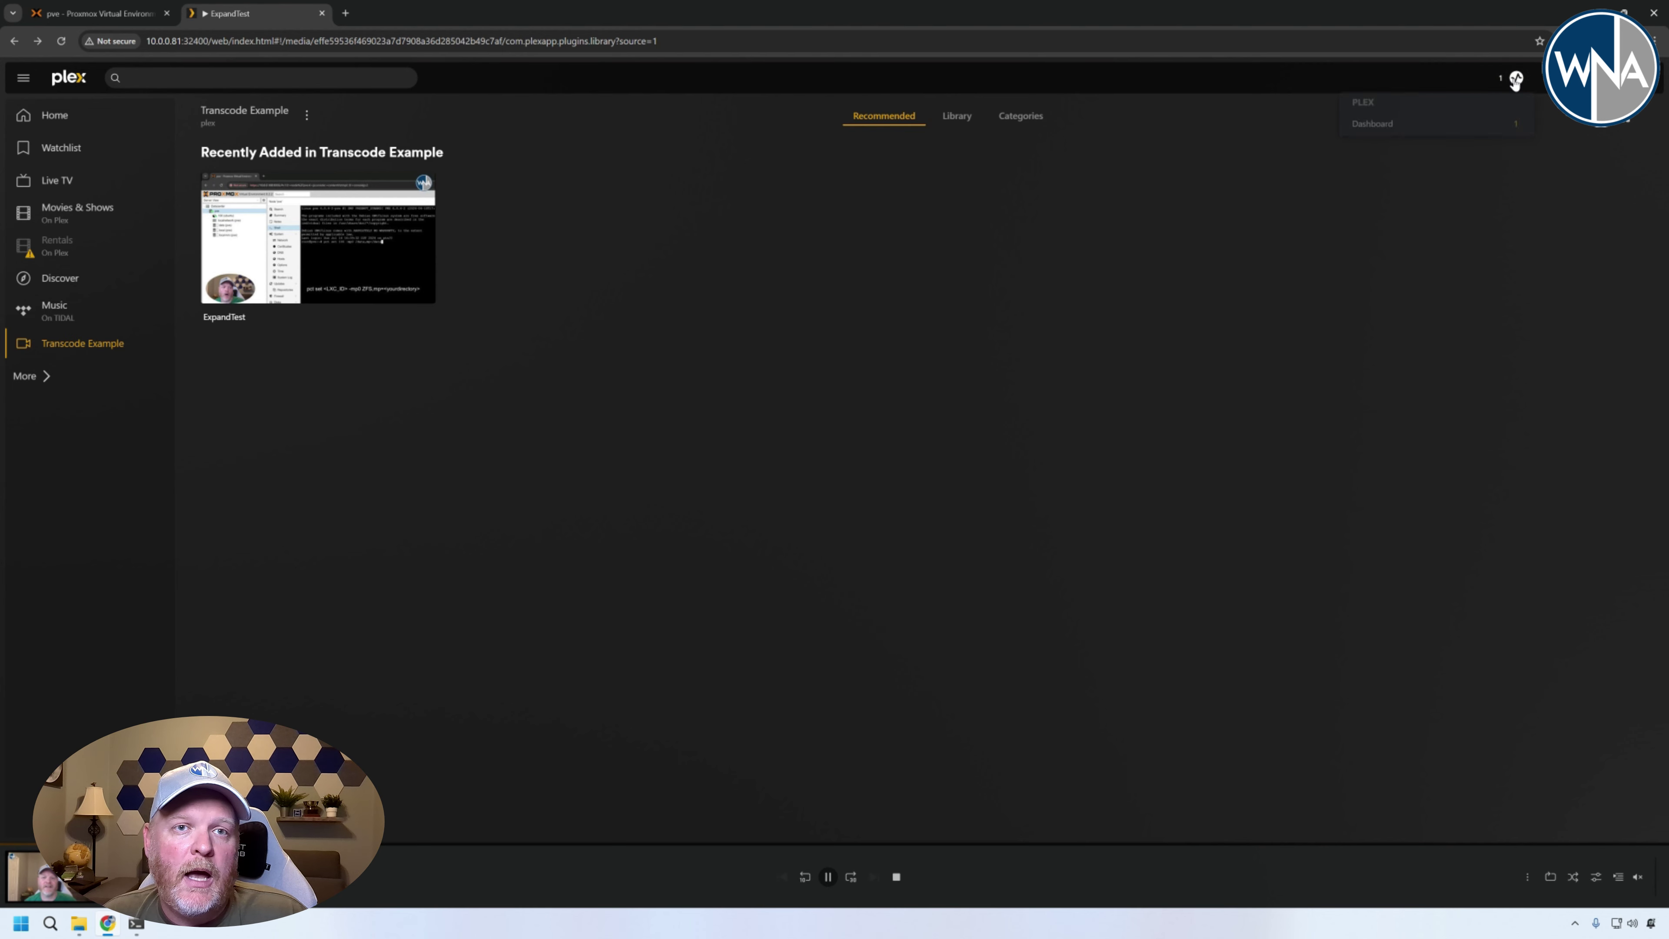
{"action": "left_click", "coordinate": [1367, 132]}
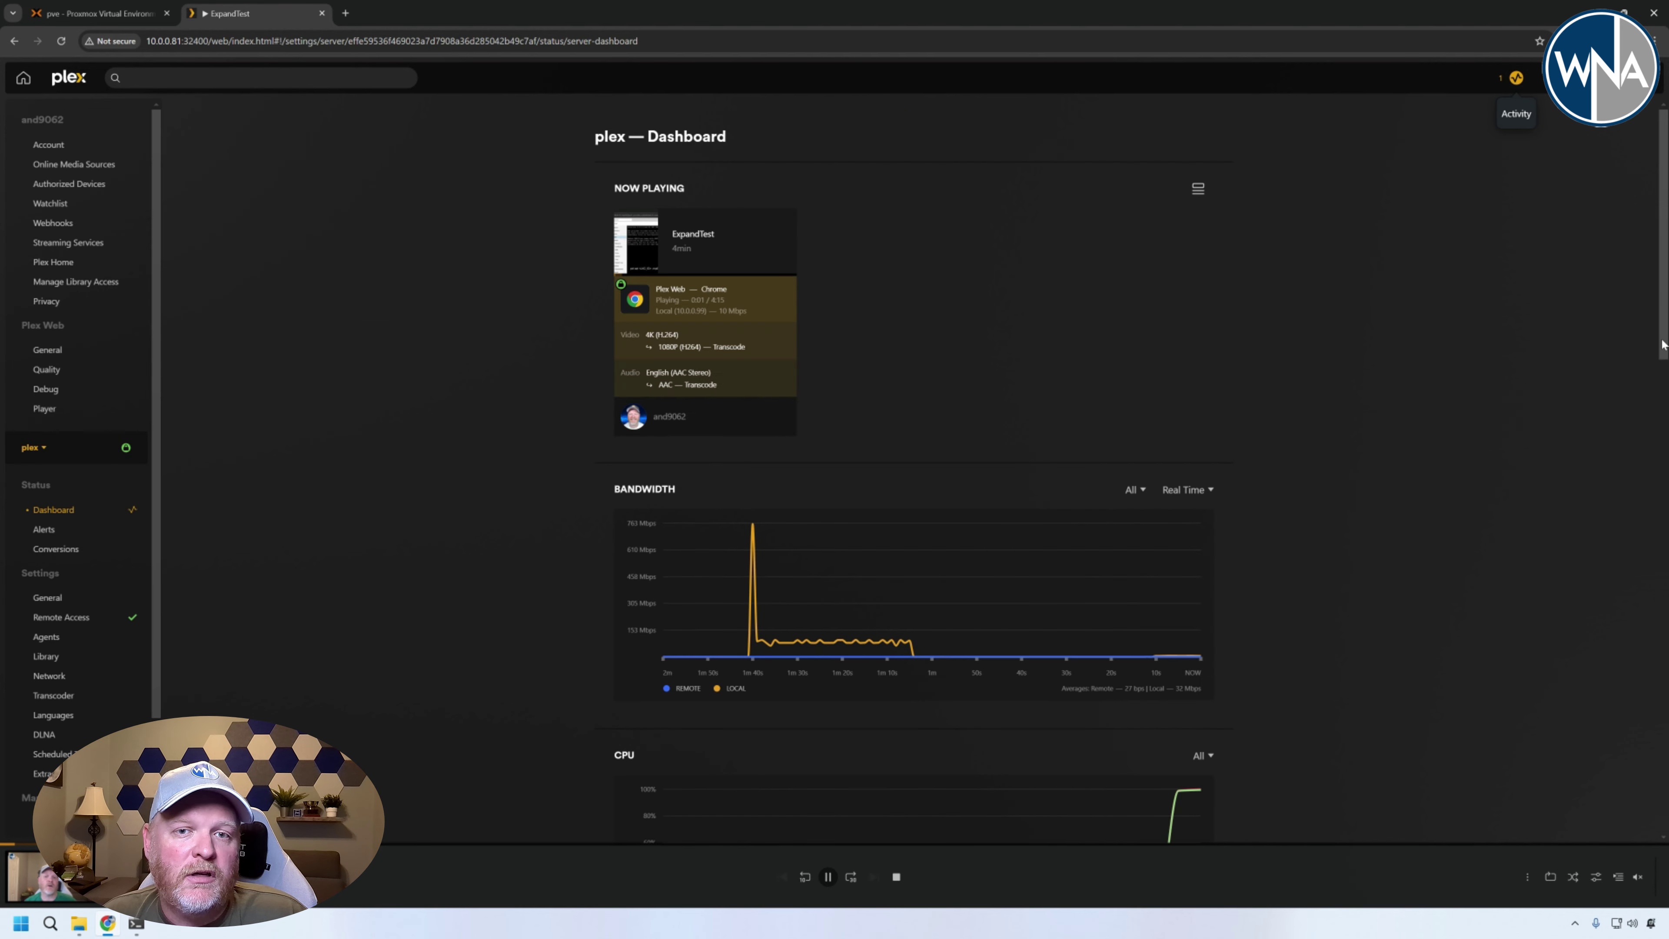
{"action": "scroll", "coordinate": [1661, 344], "scroll_direction": "down", "scroll_amount": 5}
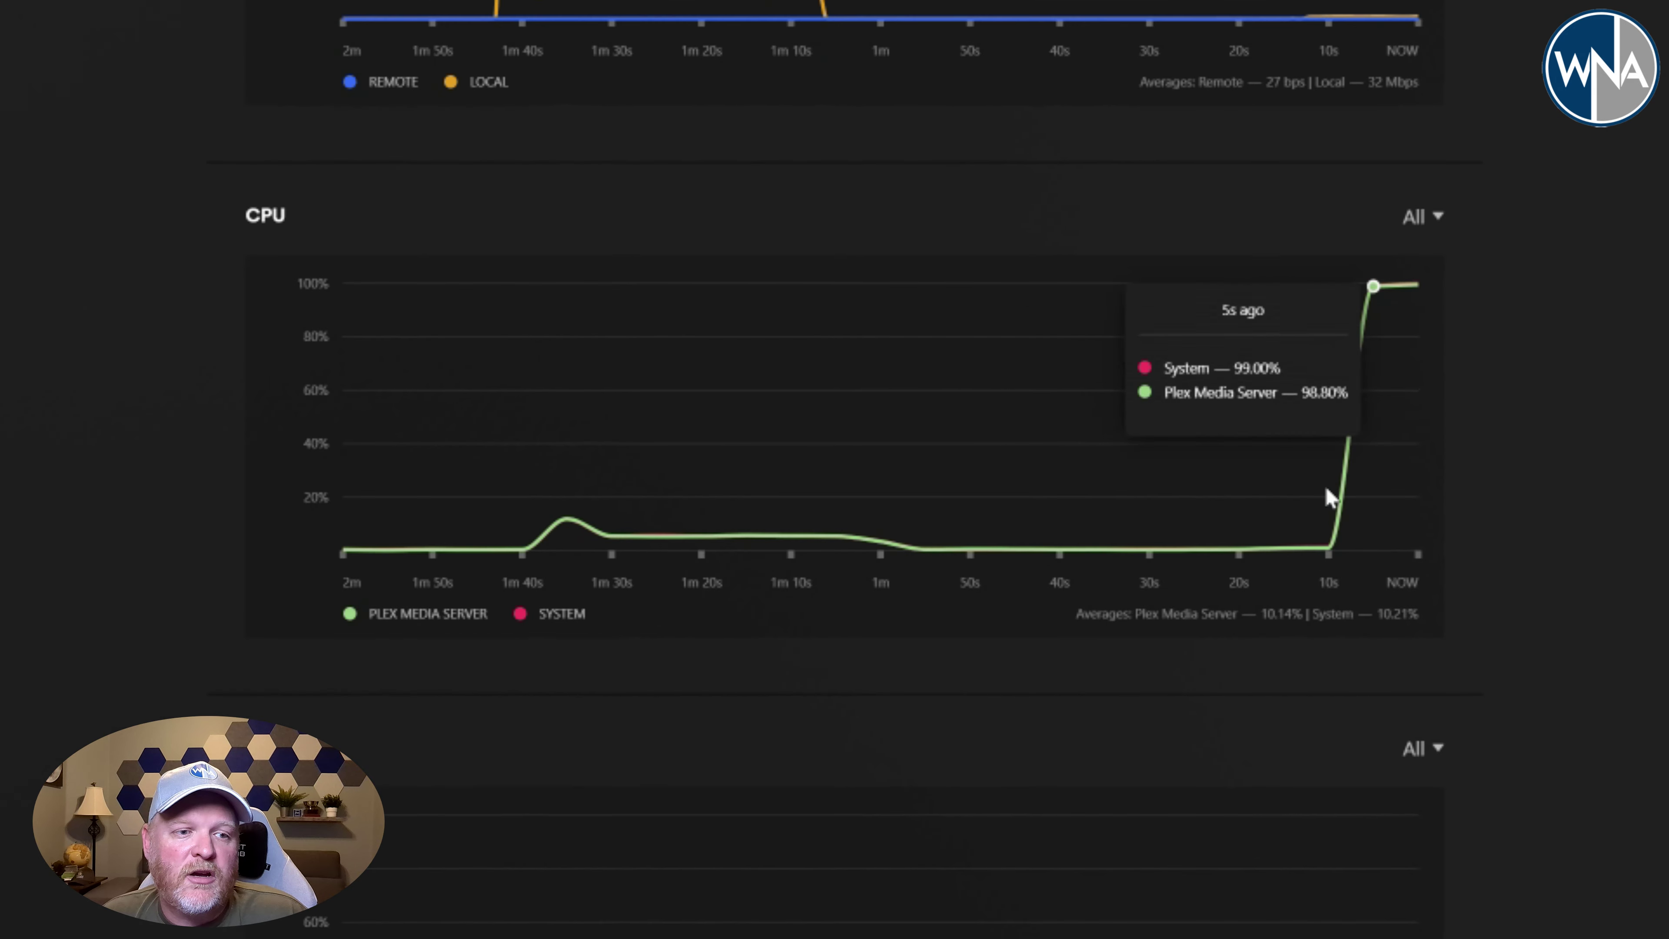